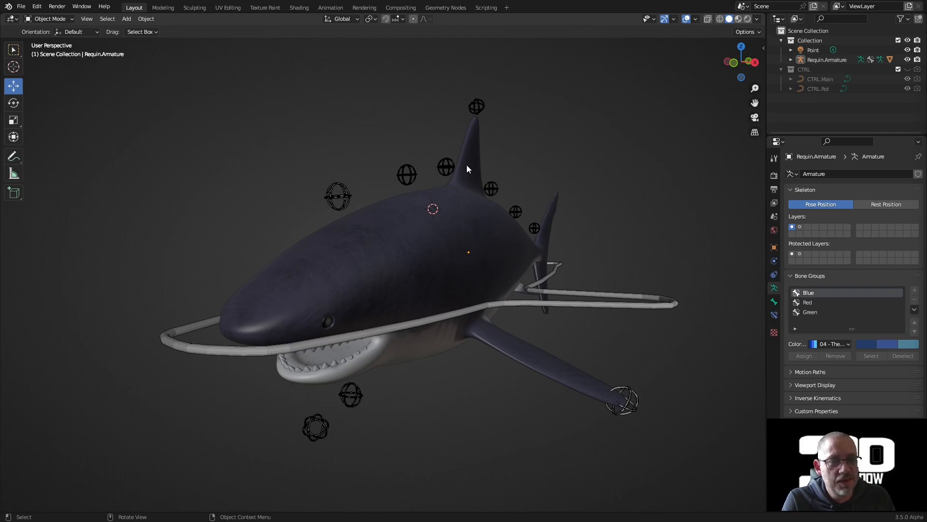
Start the Shortcut VUr key display and select the shark's armature.
{"action": "left_click", "coordinate": [404, 253]}
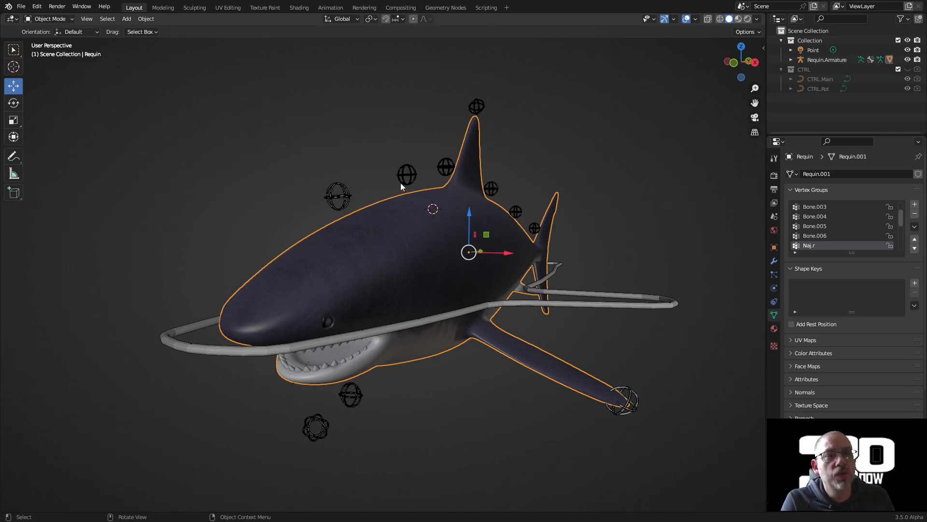
{"action": "middle_click_drag", "start_coordinate": [524, 230], "coordinate": [551, 283]}
{"action": "left_click", "coordinate": [436, 182]}
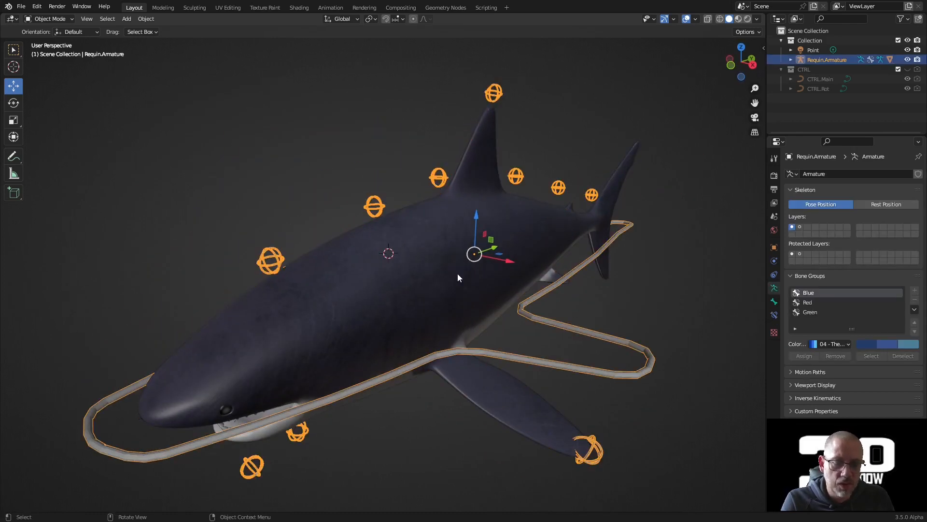
{"action": "left_click", "coordinate": [764, 46]}
{"action": "left_click", "coordinate": [760, 145]}
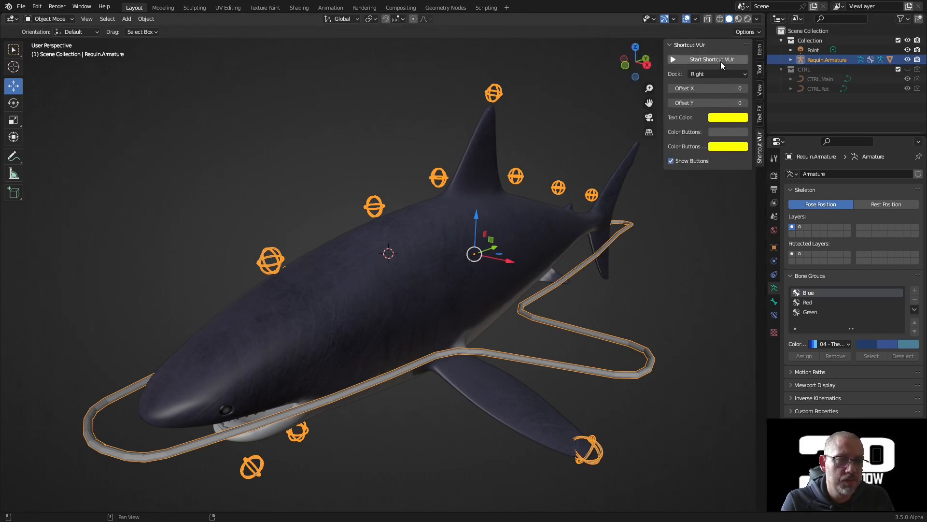
{"action": "left_click", "coordinate": [760, 49]}
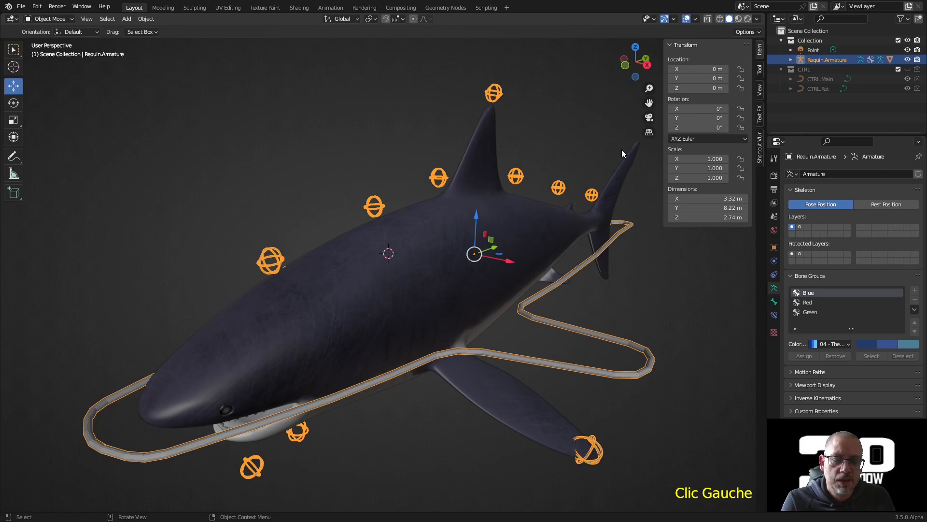
{"action": "key", "text": "n"}
Switch the armature to Pose Mode and rotate the dorsal fin bone about 56° to bend the fin sideways.
{"action": "key", "text": "ctrl+Tab"}
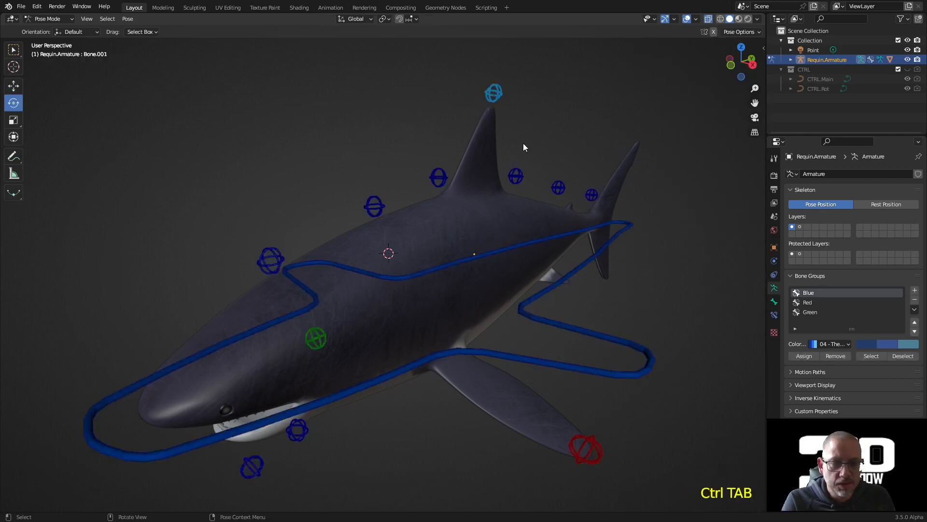
{"action": "key", "text": "a"}
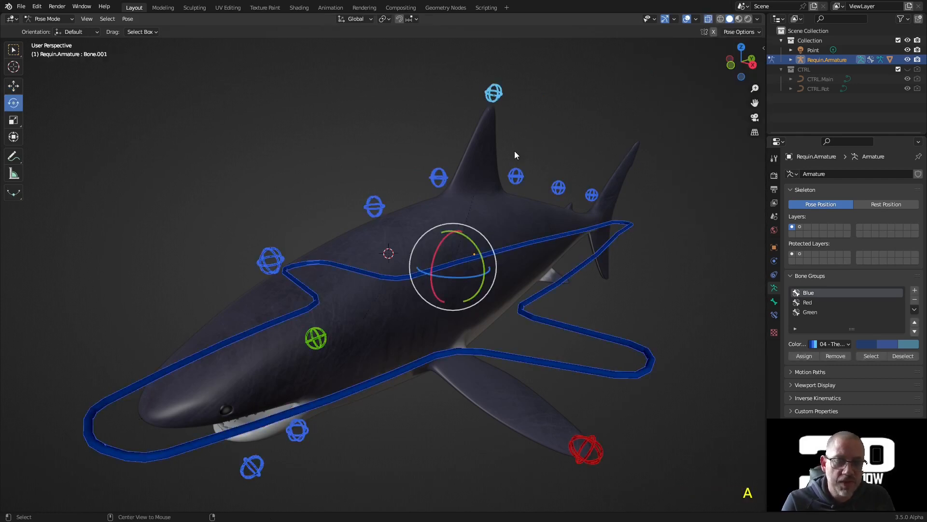
{"action": "middle_click_drag", "start_coordinate": [575, 218], "coordinate": [554, 187]}
{"action": "left_click", "coordinate": [491, 97]}
{"action": "middle_click_drag", "start_coordinate": [493, 102], "coordinate": [557, 126]}
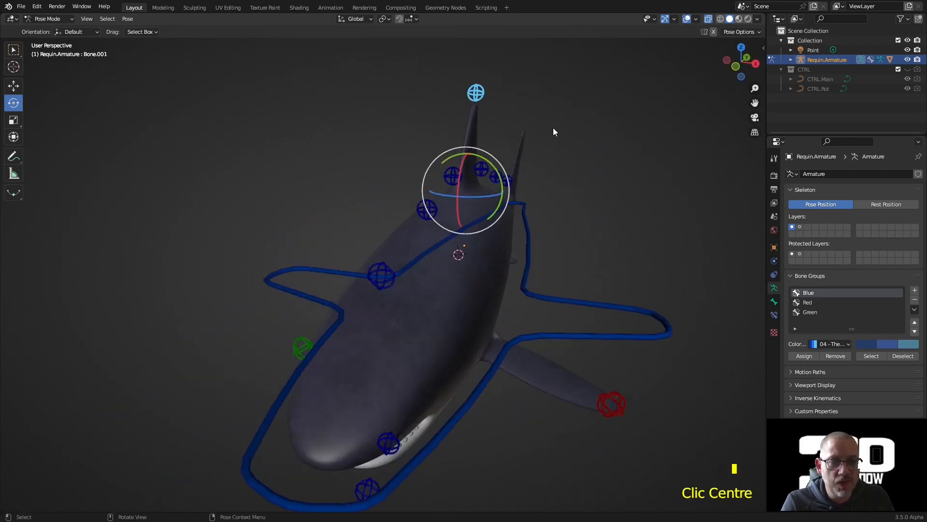
{"action": "key", "text": "r"}
{"action": "left_click", "coordinate": [450, 113]}
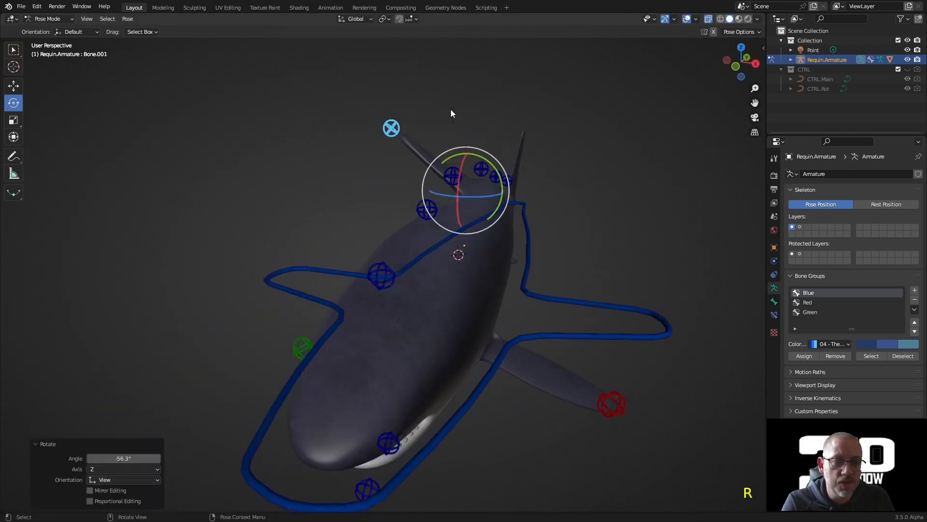
Rotate the pectoral fin bone with the red control upward, and clear the rotation of all bones.
{"action": "left_click", "coordinate": [609, 398]}
{"action": "key", "text": "r"}
{"action": "left_click", "coordinate": [637, 175]}
{"action": "key", "text": "a"}
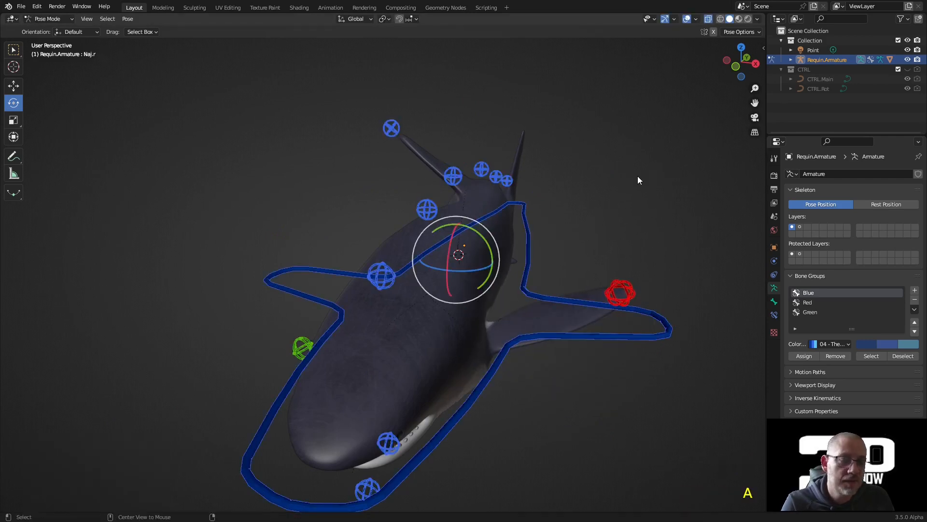
{"action": "key", "text": "alt+r"}
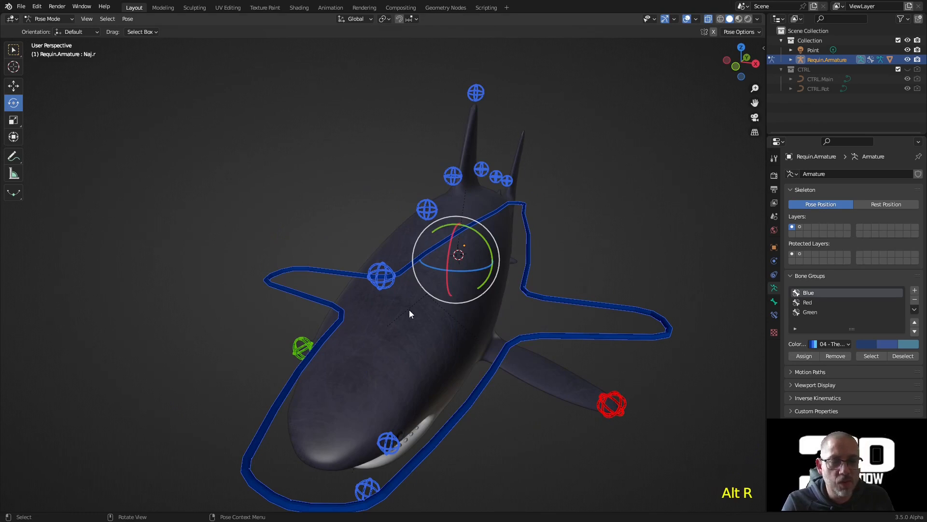
{"action": "middle_click_drag", "start_coordinate": [604, 300], "coordinate": [561, 286]}
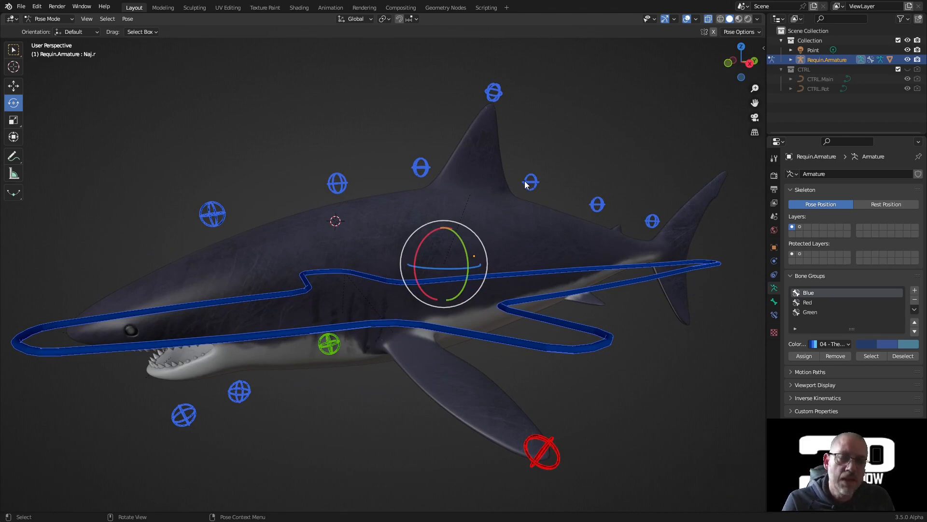
Return to Object Mode, select the armature and add the shark mesh as active object, and enter Weight Paint mode.
{"action": "key", "text": "ctrl+Tab"}
{"action": "left_click", "coordinate": [581, 88]}
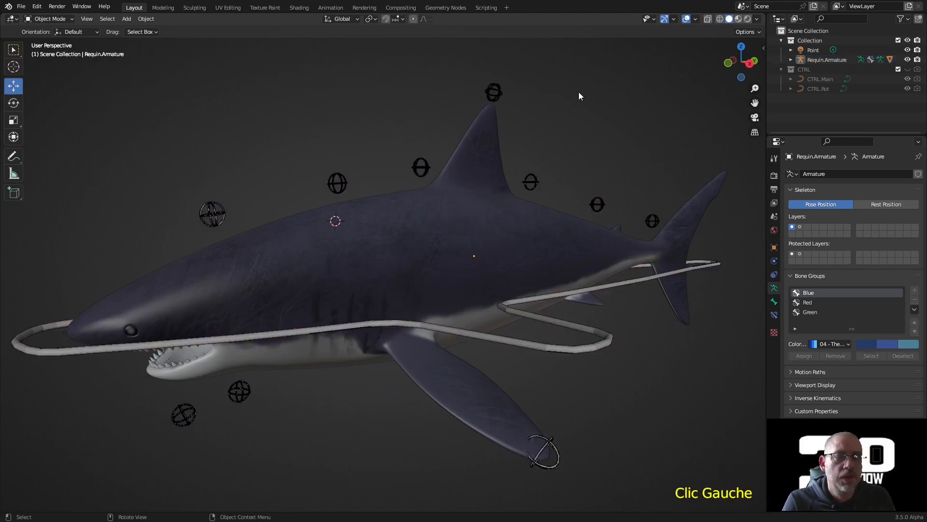
{"action": "double_click", "coordinate": [497, 88]}
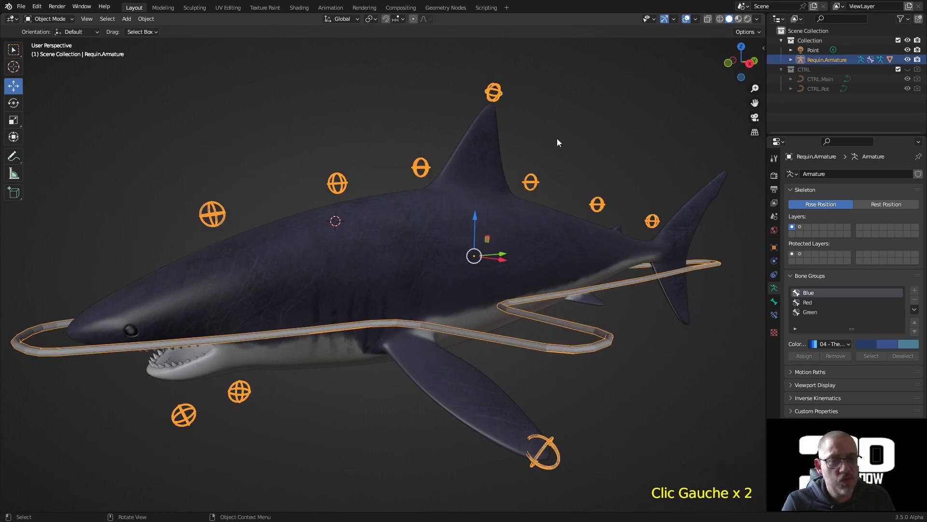
{"action": "left_click", "coordinate": [467, 160], "text": "shift"}
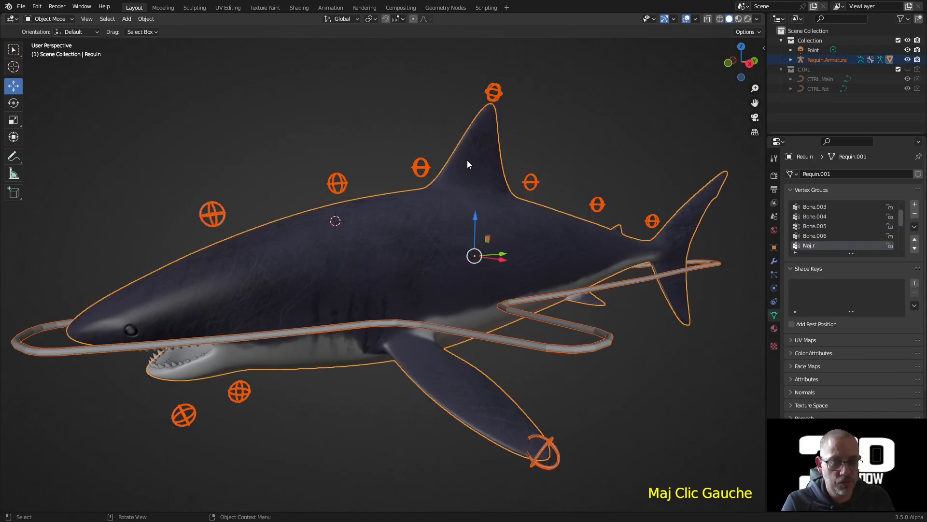
{"action": "key", "text": "ctrl+Tab"}
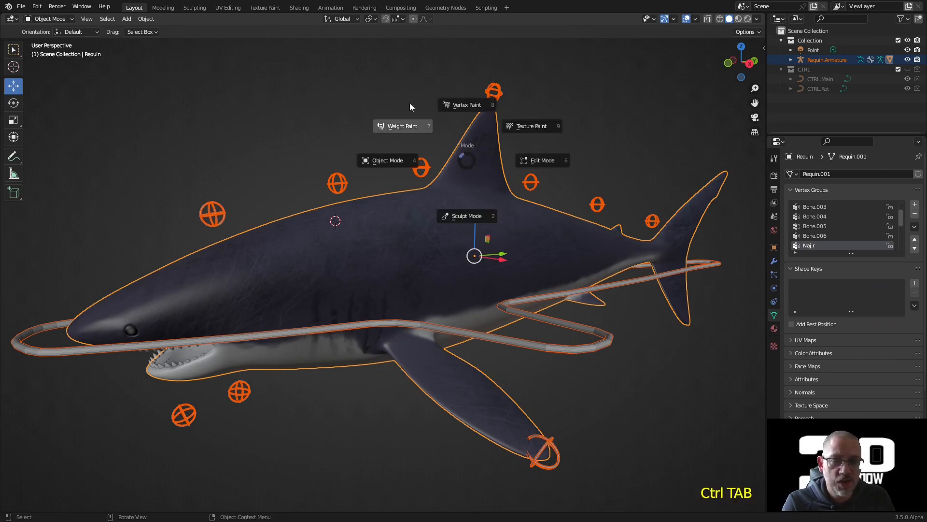
{"action": "left_click", "coordinate": [407, 126]}
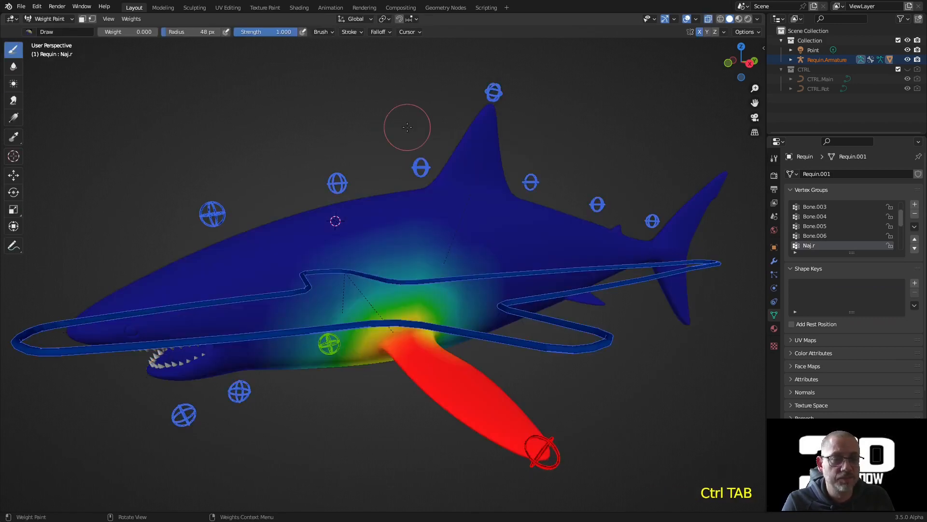
Toggle the face selection mask on the shark mesh several times, leaving it off.
{"action": "left_click", "coordinate": [81, 20]}
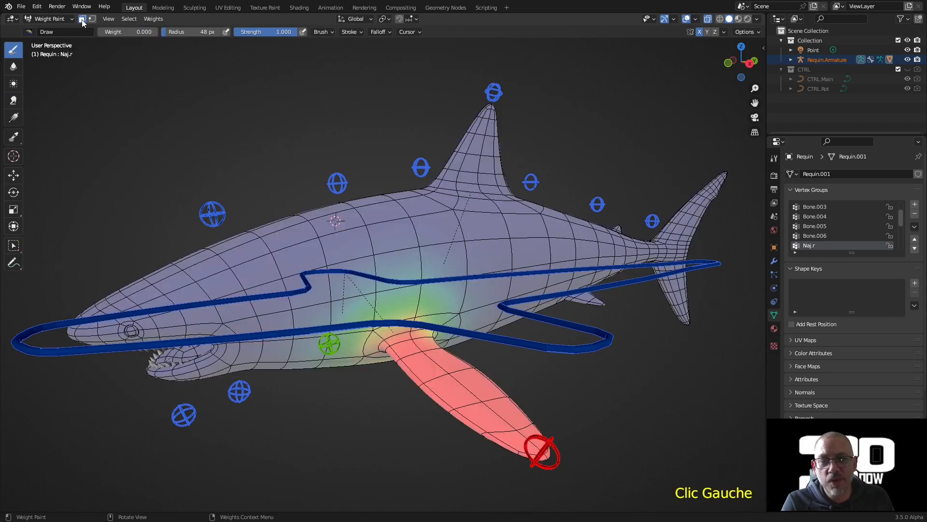
{"action": "left_click", "coordinate": [83, 20]}
{"action": "left_click", "coordinate": [82, 19]}
{"action": "left_click", "coordinate": [82, 19]}
{"action": "left_click", "coordinate": [82, 19]}
{"action": "left_click", "coordinate": [82, 20]}
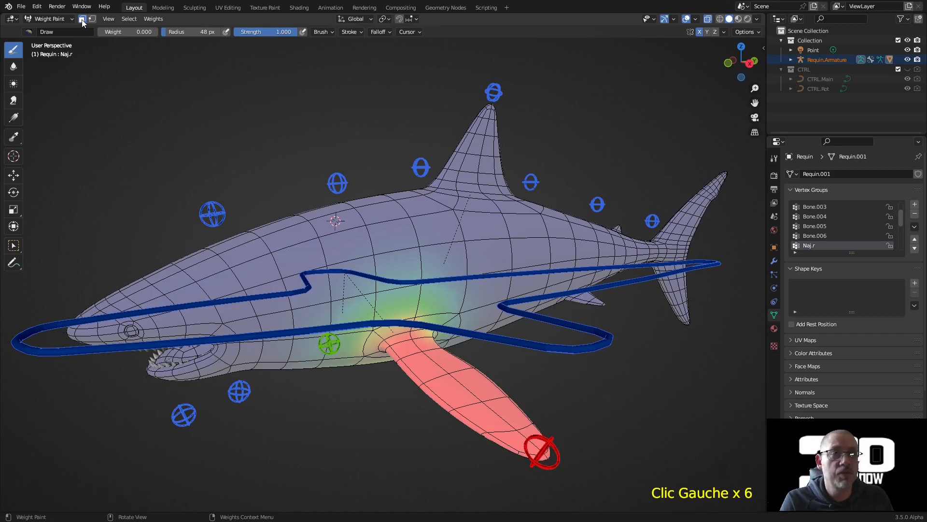
{"action": "left_click", "coordinate": [83, 19]}
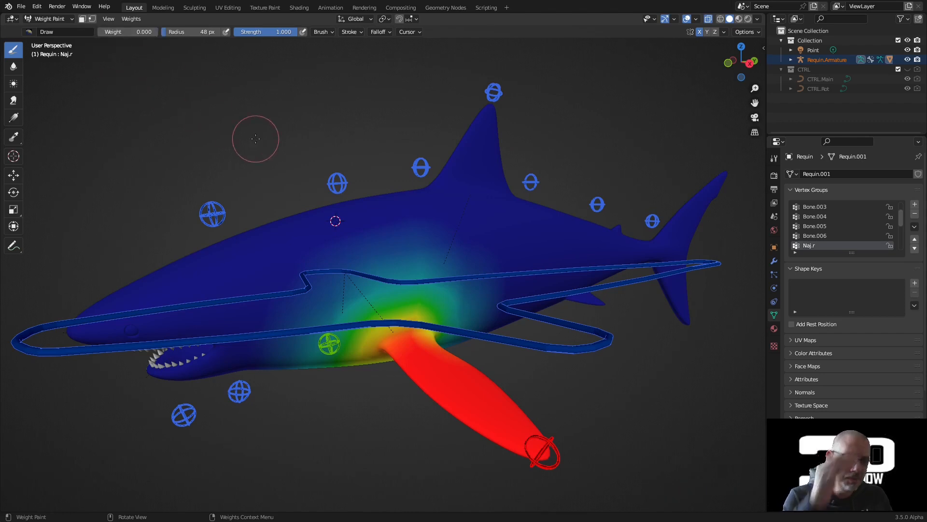
Toggle the vertex selection mask on the shark mesh several times, leaving it off.
{"action": "left_click", "coordinate": [93, 20]}
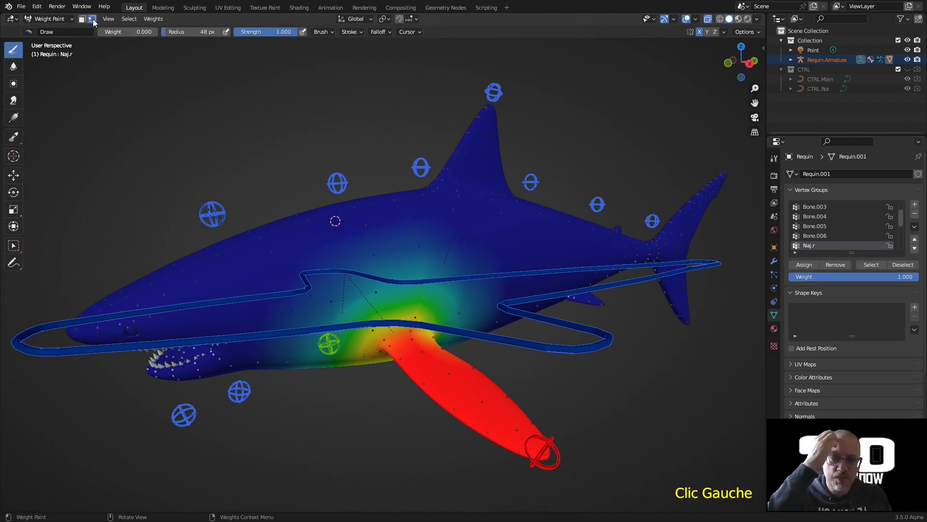
{"action": "left_click", "coordinate": [93, 20]}
{"action": "left_click", "coordinate": [93, 21]}
{"action": "left_click", "coordinate": [93, 20]}
{"action": "middle_click_drag", "start_coordinate": [475, 194], "coordinate": [443, 248]}
{"action": "middle_click_drag", "start_coordinate": [555, 378], "coordinate": [462, 390]}
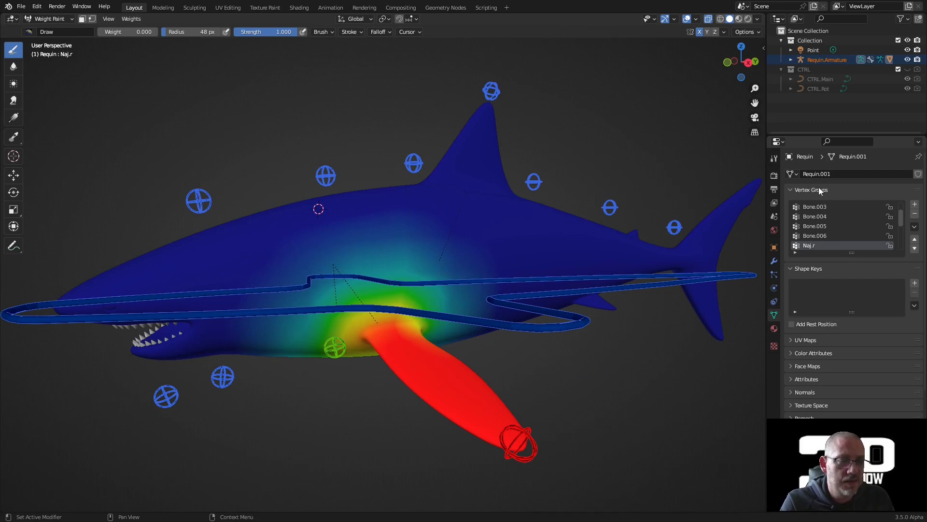
Examine the painted weights of the vertex groups Bone.006, Bone.005, Bone.004 and Bone.003.
{"action": "left_click", "coordinate": [820, 236]}
{"action": "left_click", "coordinate": [816, 226]}
{"action": "left_click", "coordinate": [815, 214]}
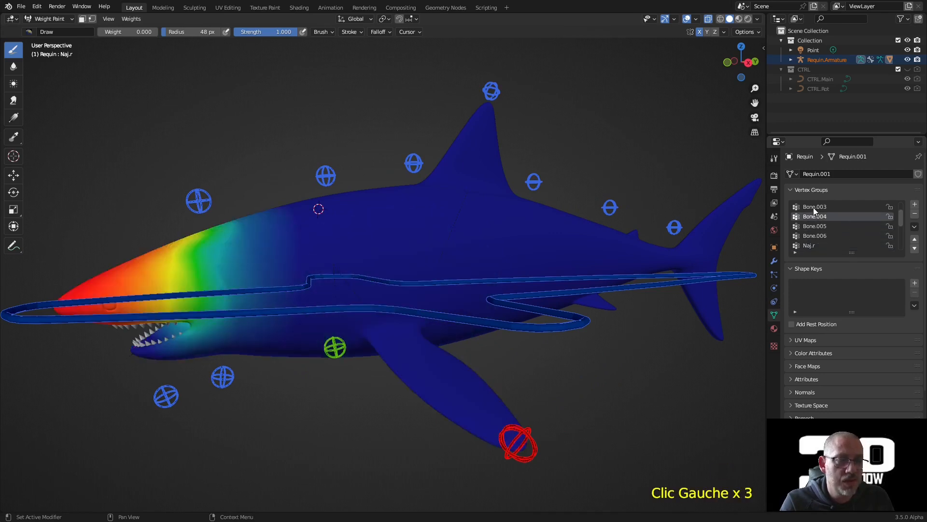
{"action": "left_click", "coordinate": [813, 208]}
Examine the painted weights of the vertex groups Bone.012, Bone.011, Bone.010, Bone.008 and Bone.009.
{"action": "scroll", "coordinate": [819, 223], "scroll_direction": "up", "scroll_amount": 5}
{"action": "scroll", "coordinate": [819, 225], "scroll_direction": "down", "scroll_amount": 8}
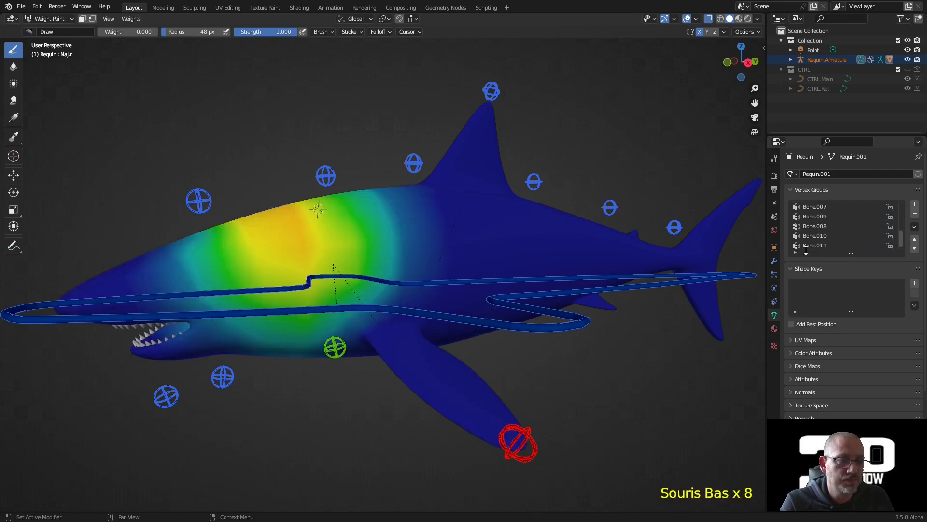
{"action": "scroll", "coordinate": [807, 249], "scroll_direction": "down", "scroll_amount": 8}
{"action": "left_click", "coordinate": [813, 245]}
{"action": "left_click", "coordinate": [811, 235]}
{"action": "left_click", "coordinate": [811, 226]}
{"action": "left_click", "coordinate": [813, 217]}
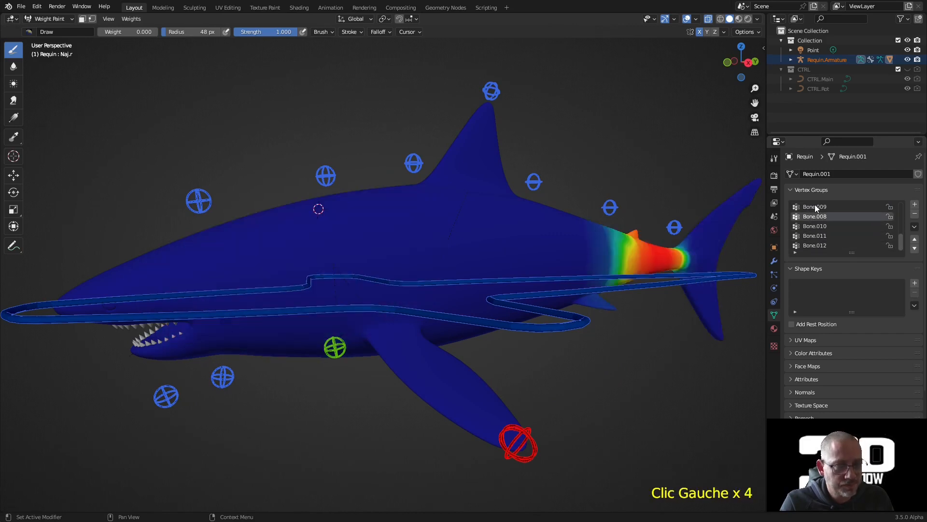
{"action": "left_click", "coordinate": [815, 207]}
{"action": "scroll", "coordinate": [615, 300], "scroll_direction": "down", "scroll_amount": 2}
{"action": "middle_click_drag", "start_coordinate": [615, 300], "coordinate": [640, 305]}
{"action": "scroll", "coordinate": [555, 382], "scroll_direction": "up", "scroll_amount": 2}
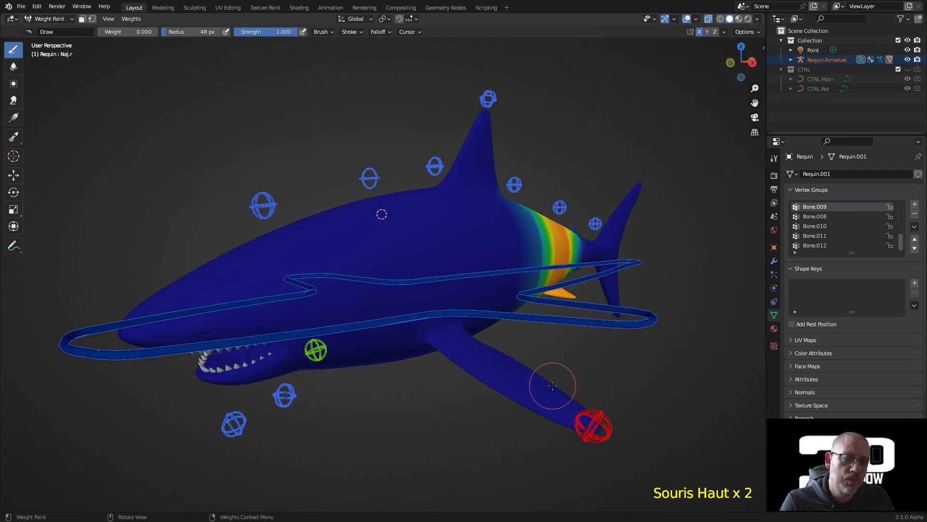
Sample the vertex groups Naj.r and Naj.l directly from the two pectoral fins to view their weights.
{"action": "mouse_move", "coordinate": [465, 413]}
{"action": "middle_mouse_down"}
{"action": "mouse_move", "coordinate": [457, 434]}
{"action": "mouse_move", "coordinate": [456, 407]}
{"action": "middle_mouse_up"}
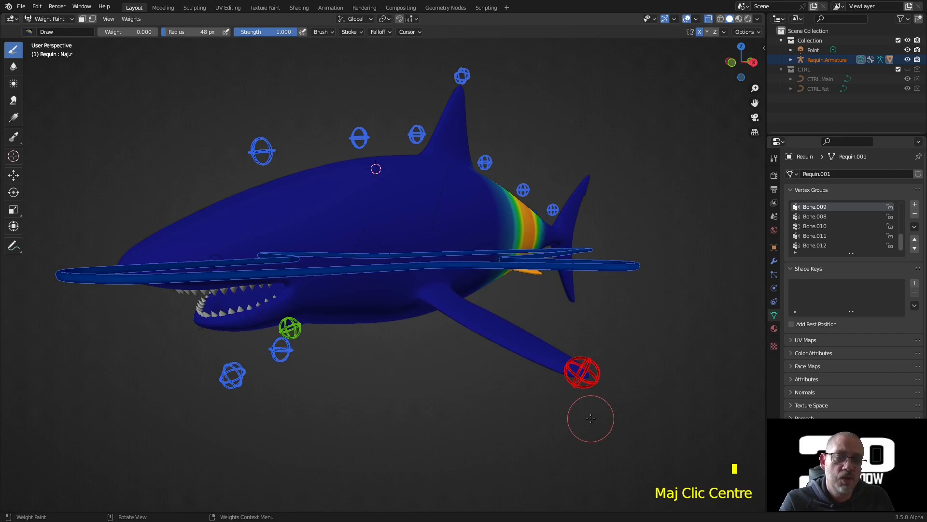
{"action": "right_click", "coordinate": [560, 360], "text": "shift"}
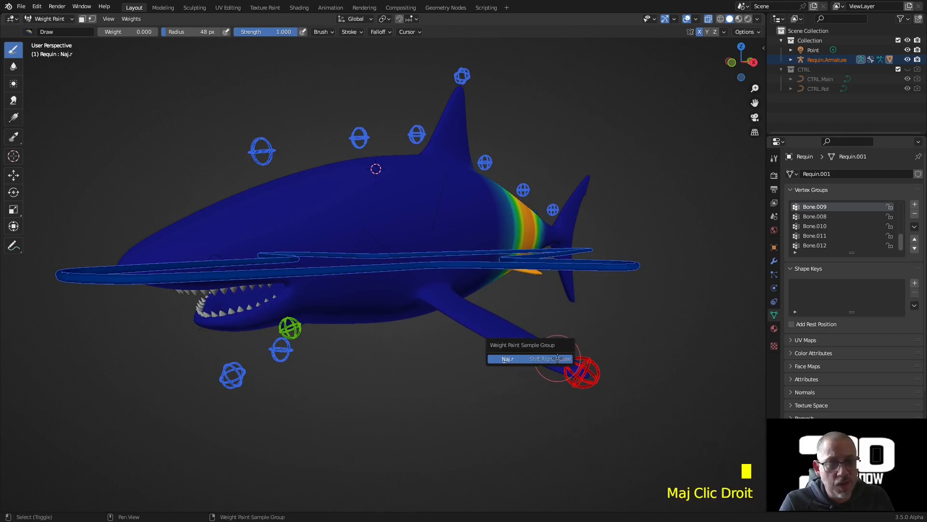
{"action": "left_click", "coordinate": [557, 359]}
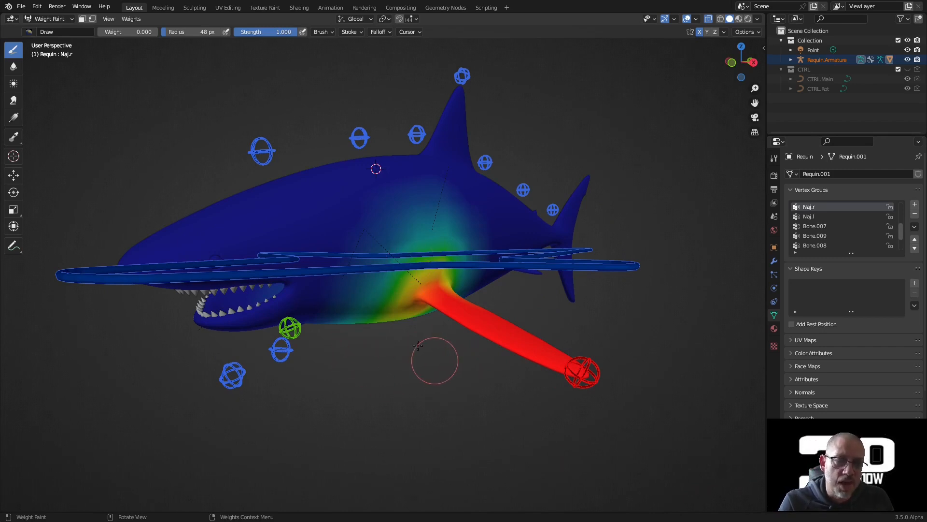
{"action": "middle_click_drag", "start_coordinate": [416, 338], "coordinate": [565, 304]}
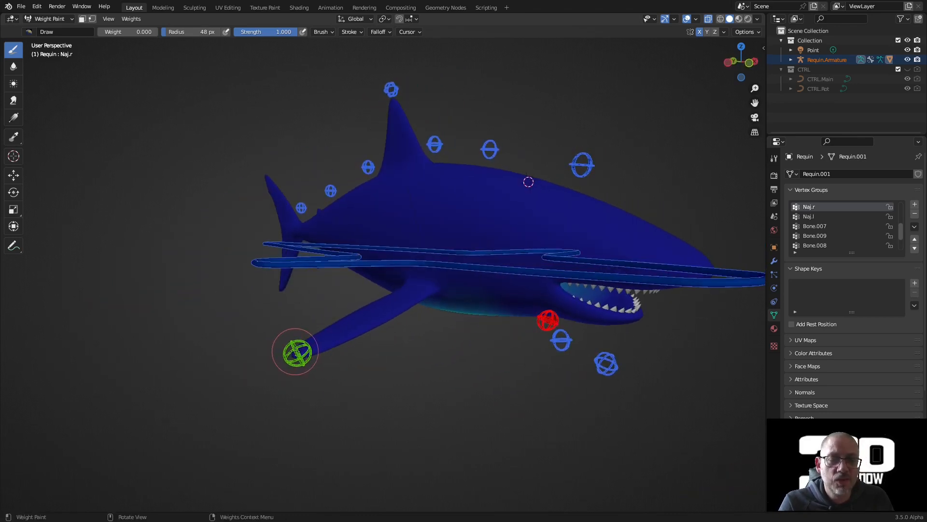
{"action": "right_click", "coordinate": [297, 350], "text": "shift"}
{"action": "left_click", "coordinate": [295, 352]}
{"action": "mouse_move", "coordinate": [478, 261]}
{"action": "middle_mouse_down"}
{"action": "mouse_move", "coordinate": [377, 280]}
{"action": "mouse_move", "coordinate": [375, 289]}
{"action": "middle_mouse_up"}
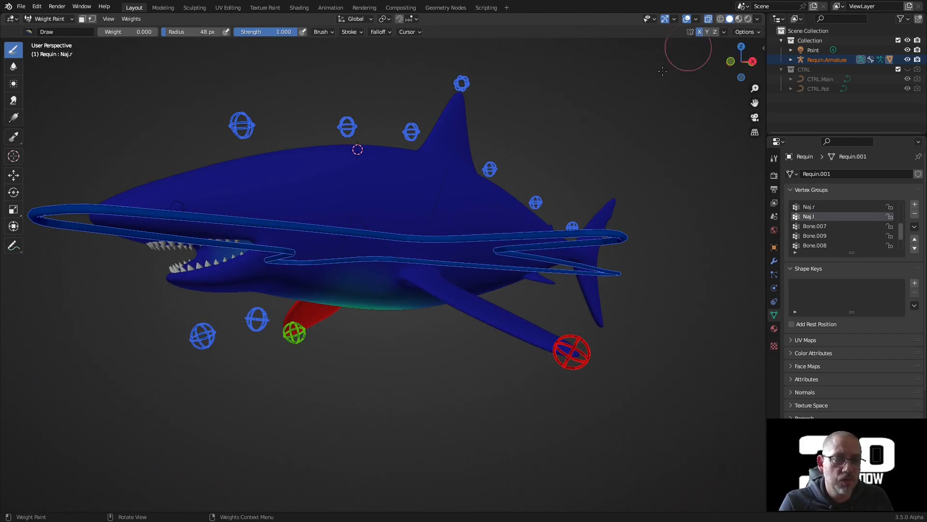
Make Bone.001 the active vertex group by sampling it from the tip of the dorsal fin.
{"action": "right_click", "coordinate": [462, 80]}
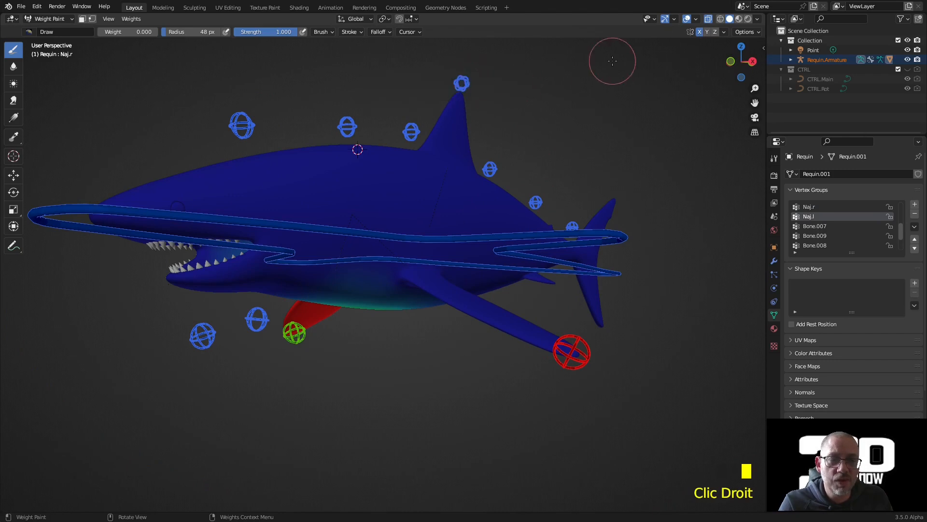
{"action": "right_click", "coordinate": [461, 87], "text": "shift"}
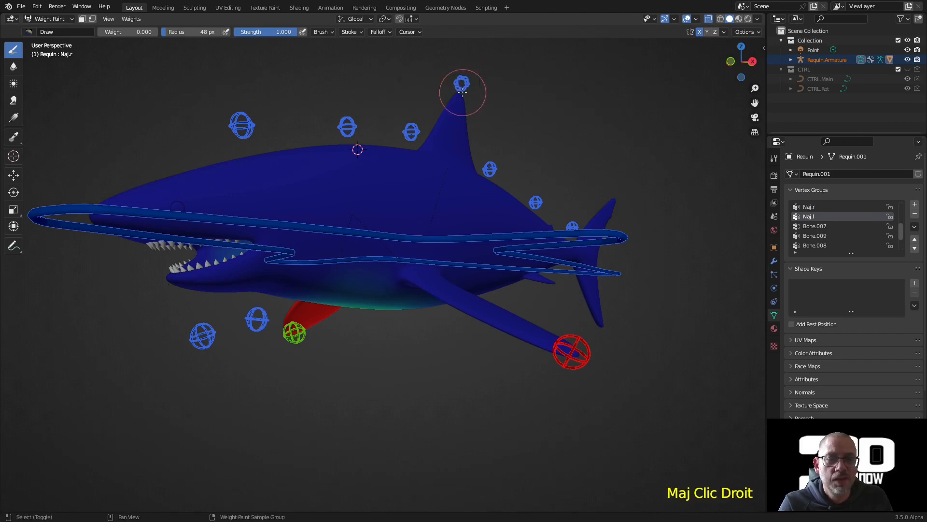
{"action": "right_click", "coordinate": [460, 87], "text": "shift"}
{"action": "left_click", "coordinate": [434, 97]}
Set the Draw brush weight to 1.000 and paint extra influence on the shark's flank below the dorsal fin.
{"action": "mouse_move", "coordinate": [493, 120]}
{"action": "middle_mouse_down"}
{"action": "mouse_move", "coordinate": [492, 176]}
{"action": "mouse_move", "coordinate": [465, 241]}
{"action": "middle_mouse_up"}
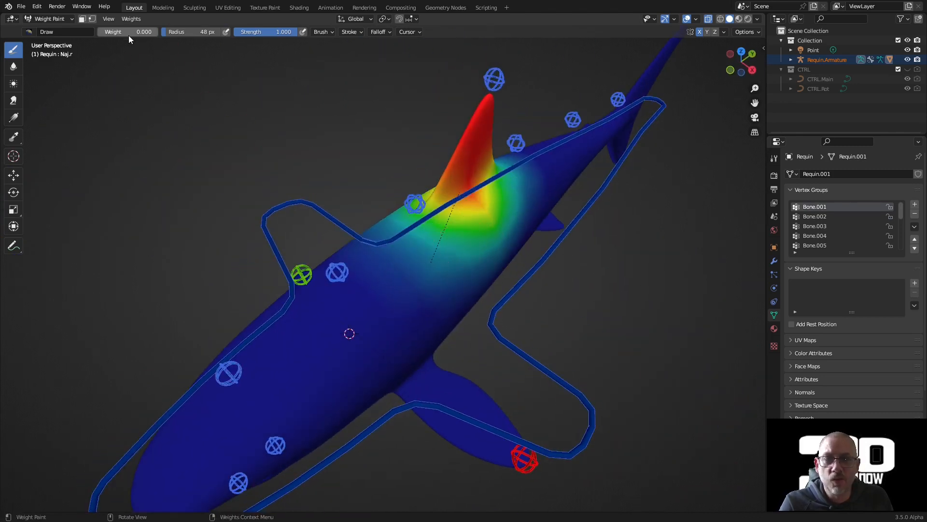
{"action": "left_click_drag", "start_coordinate": [111, 31], "coordinate": [154, 32]}
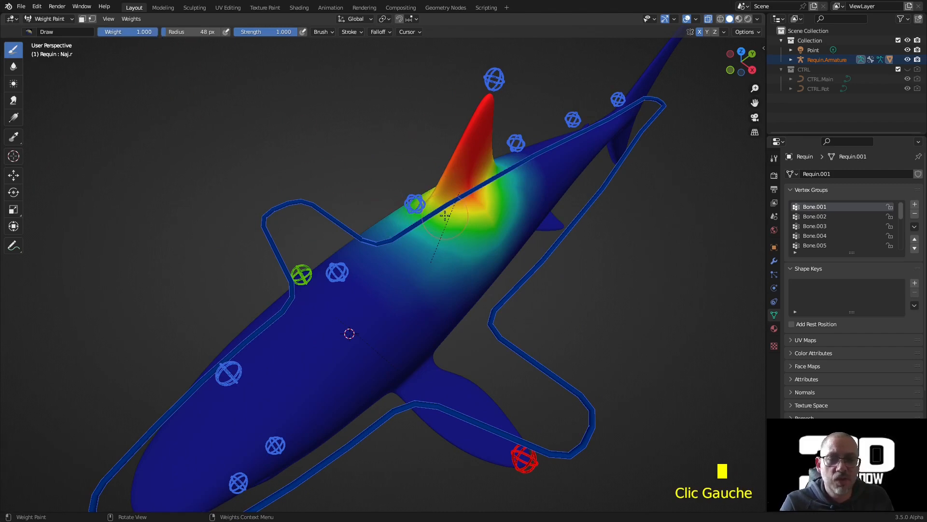
{"action": "left_click_drag", "start_coordinate": [474, 230], "coordinate": [452, 270]}
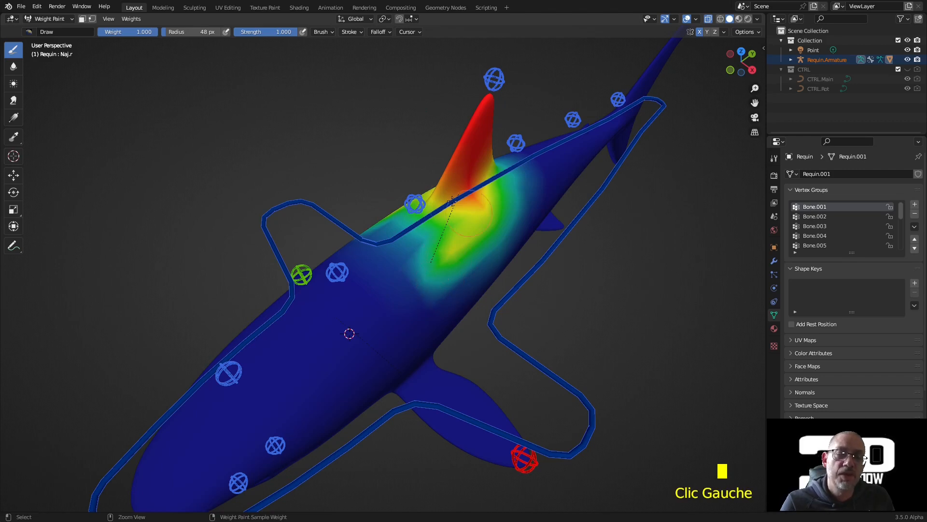
Undo the last stroke on the shark's flank and set the Draw brush weight to 0.000.
{"action": "key", "text": "ctrl+z"}
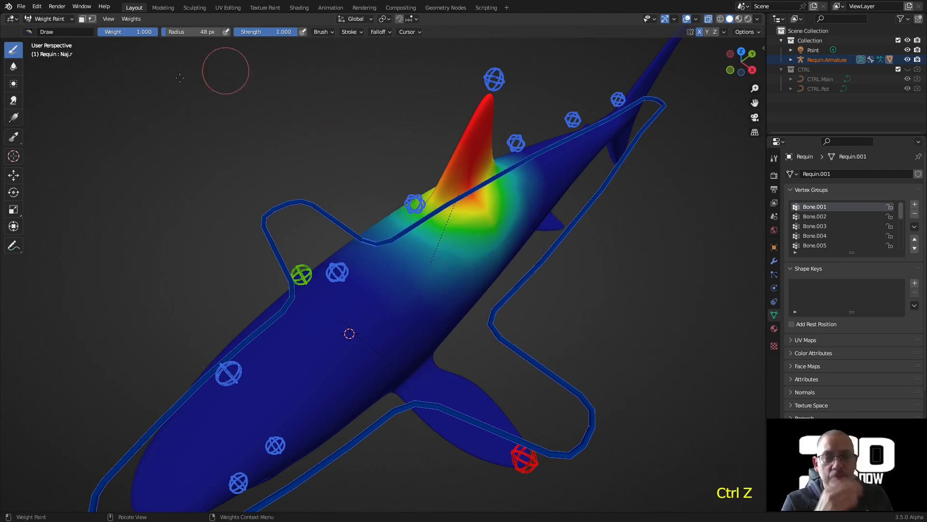
{"action": "left_click", "coordinate": [130, 31]}
{"action": "left_click_drag", "start_coordinate": [130, 32], "coordinate": [102, 32]}
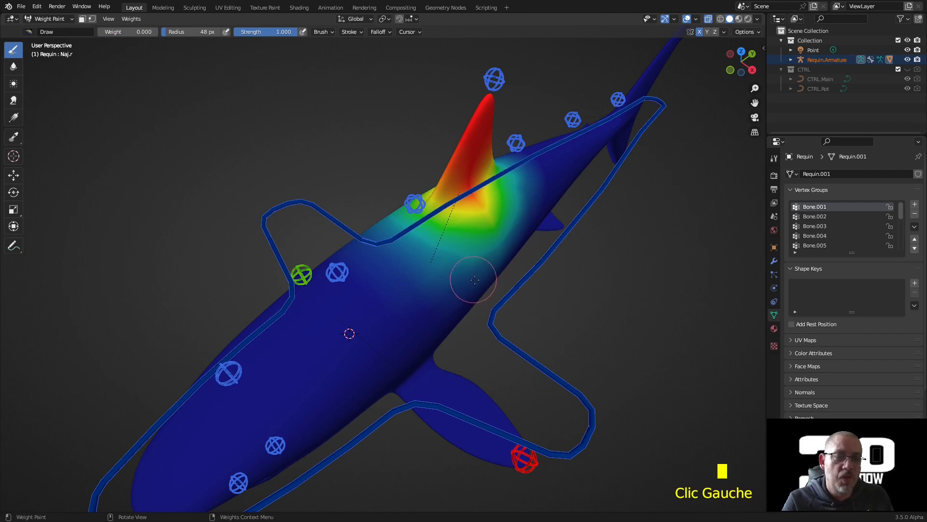
Try erasing influence on the flank below the dorsal fin with the zero-weight brush, and undo the stroke.
{"action": "left_click", "coordinate": [448, 249]}
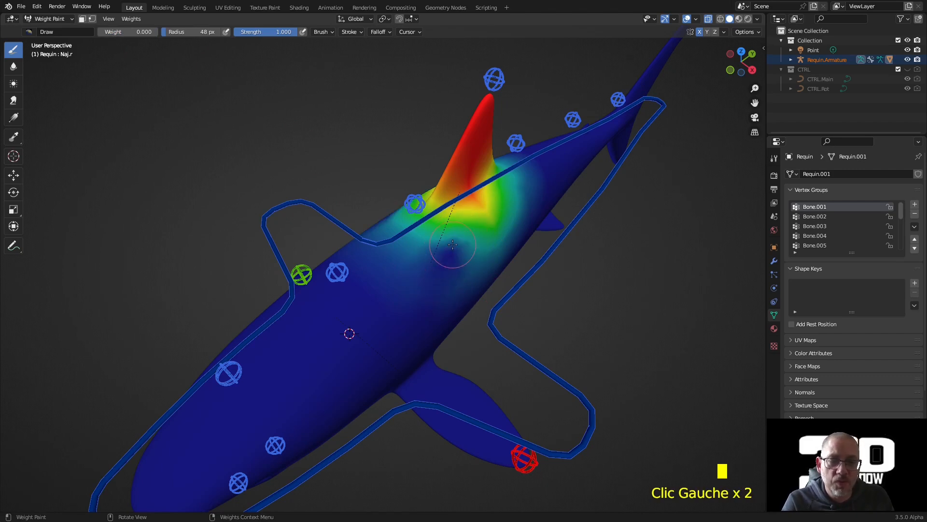
{"action": "key", "text": "ctrl+z"}
{"action": "middle_click_drag", "start_coordinate": [551, 260], "coordinate": [530, 229]}
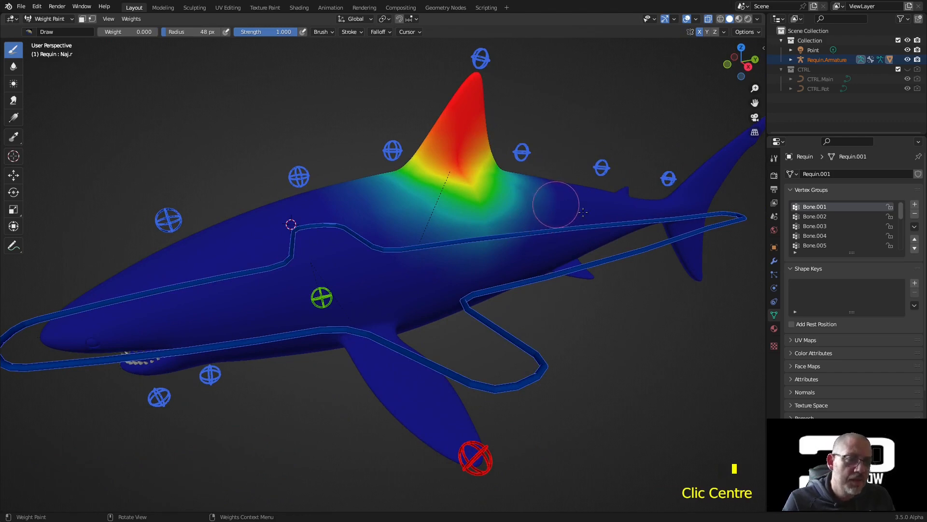
Show the active tool's Symmetry settings and make the red-controlled pectoral fin's vertex group active by sampling the fin.
{"action": "left_click", "coordinate": [775, 158]}
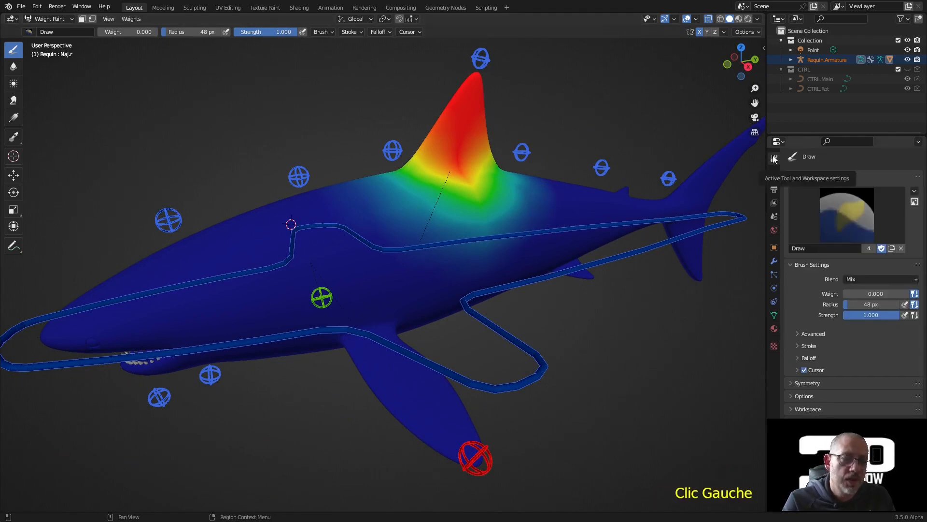
{"action": "left_click", "coordinate": [799, 383]}
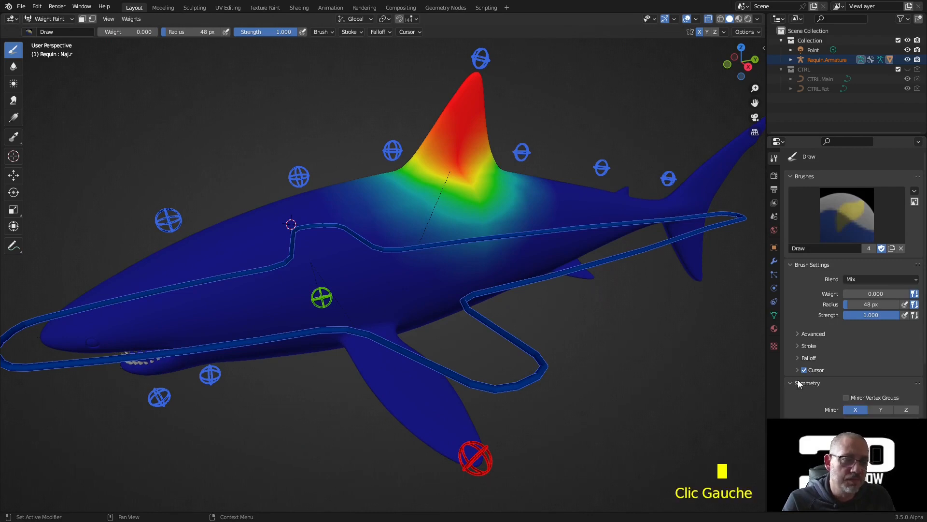
{"action": "right_click", "coordinate": [478, 450], "text": "shift"}
{"action": "left_click", "coordinate": [478, 449]}
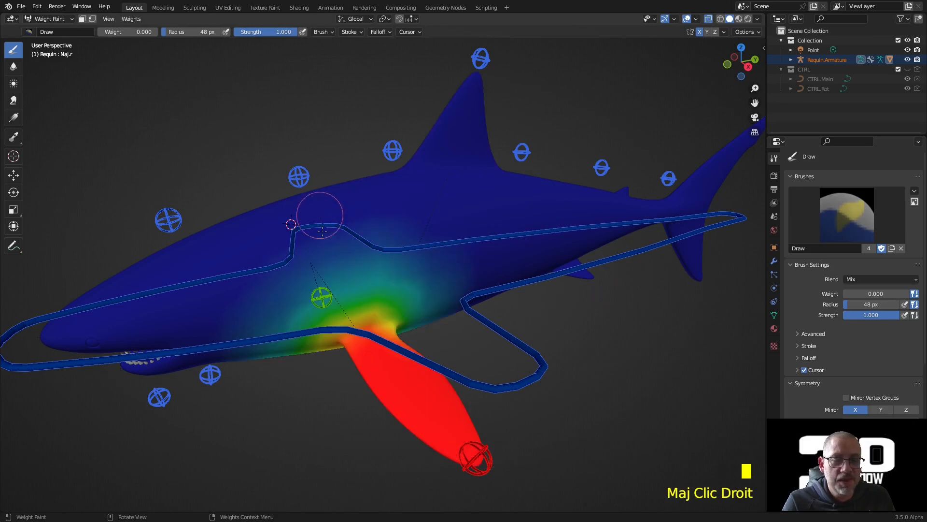
Turn on Mirror Vertex Groups and Topology Mirror for the Draw brush.
{"action": "scroll", "coordinate": [814, 369], "scroll_direction": "down", "scroll_amount": 6}
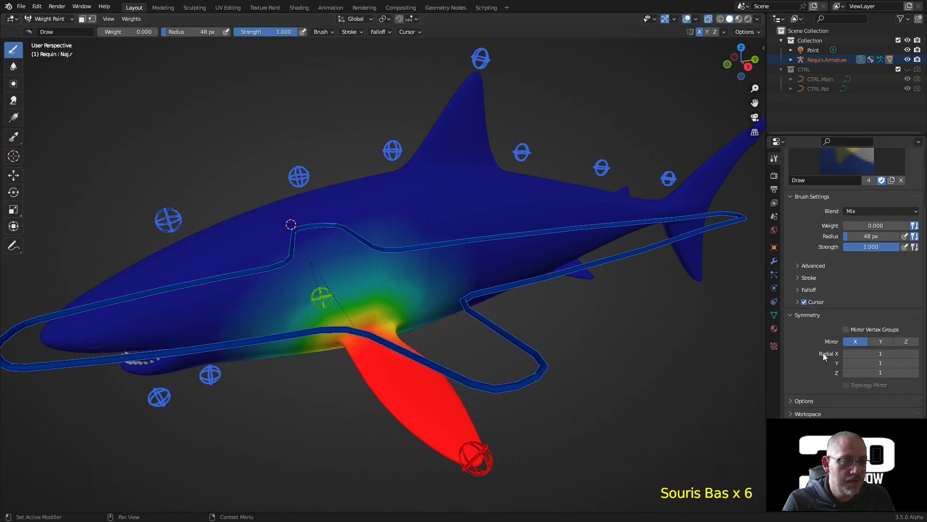
{"action": "left_click", "coordinate": [846, 329]}
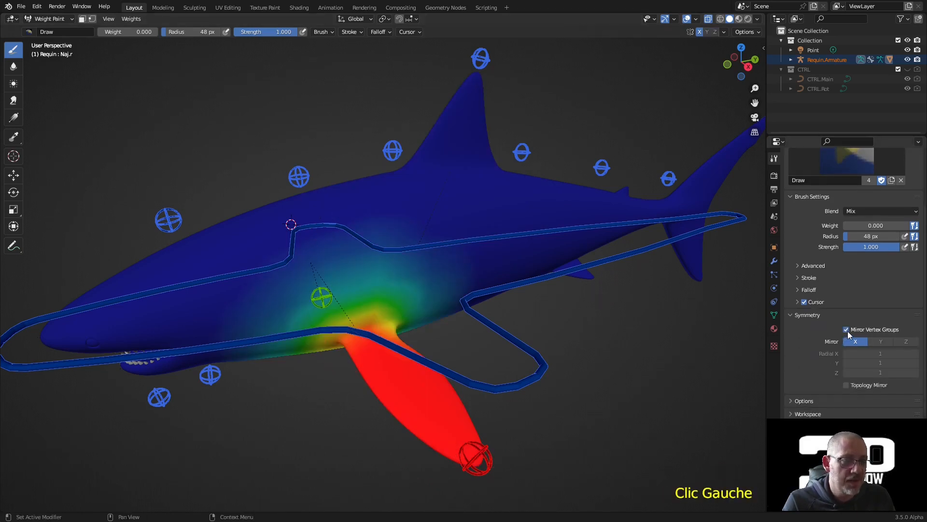
{"action": "left_click", "coordinate": [847, 385]}
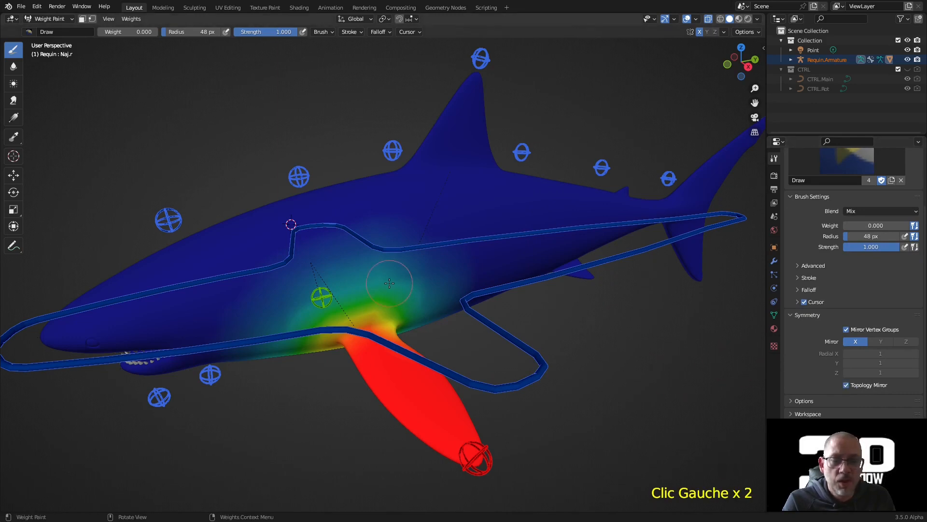
Try erasing weight above the red-controlled pectoral fin, and sample the opposite fin's group to check the mirrored result.
{"action": "left_click_drag", "start_coordinate": [322, 295], "coordinate": [393, 276]}
{"action": "middle_click_drag", "start_coordinate": [393, 276], "coordinate": [544, 302]}
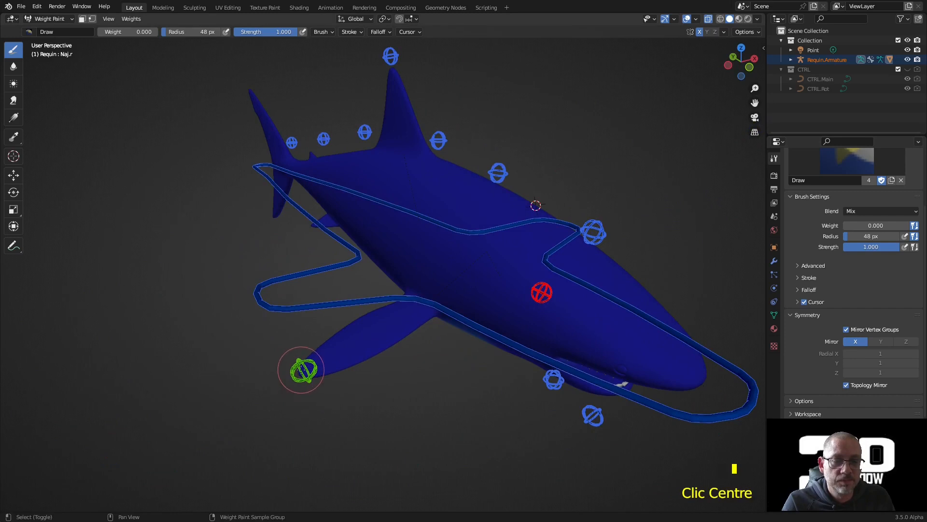
{"action": "right_click", "coordinate": [301, 371], "text": "shift"}
{"action": "left_click", "coordinate": [301, 370]}
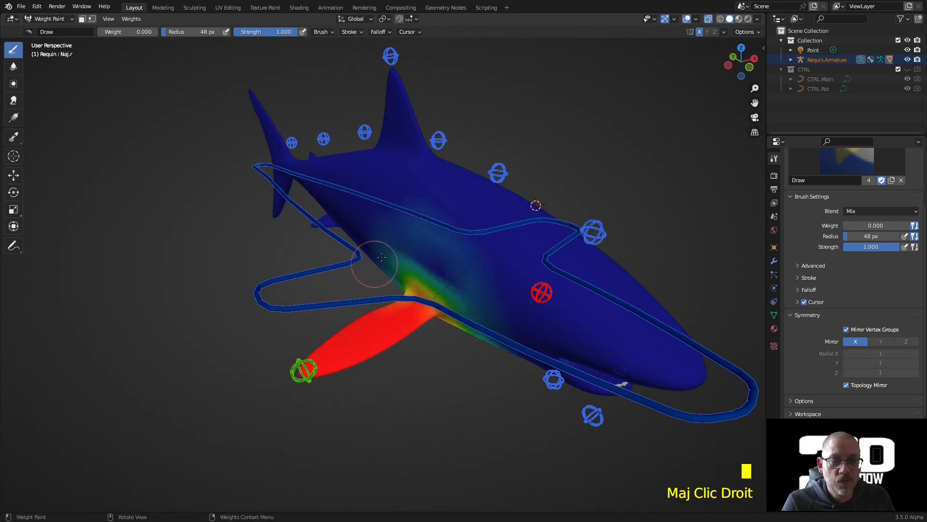
Undo the mirrored test stroke together with the mirroring options.
{"action": "key", "text": "ctrl+z"}
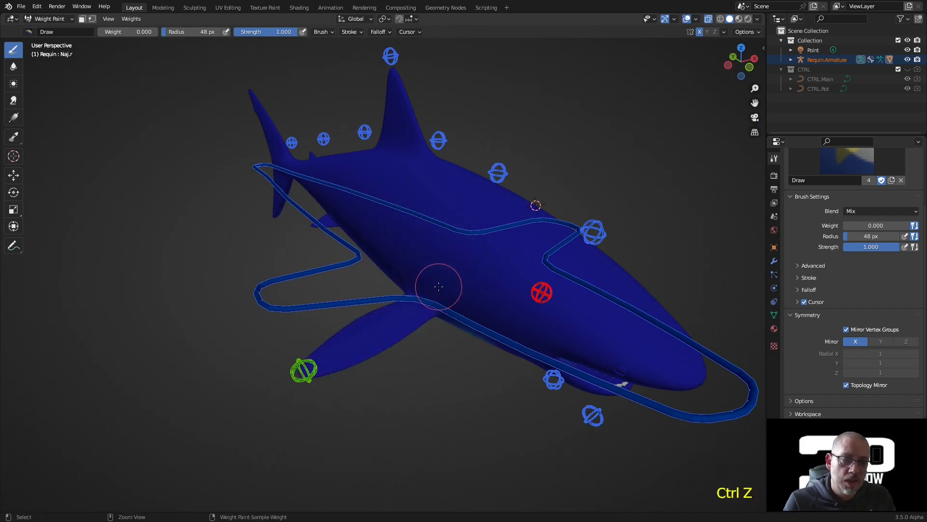
{"action": "key", "text": "ctrl+z"}
{"action": "middle_click_drag", "start_coordinate": [440, 289], "coordinate": [554, 291]}
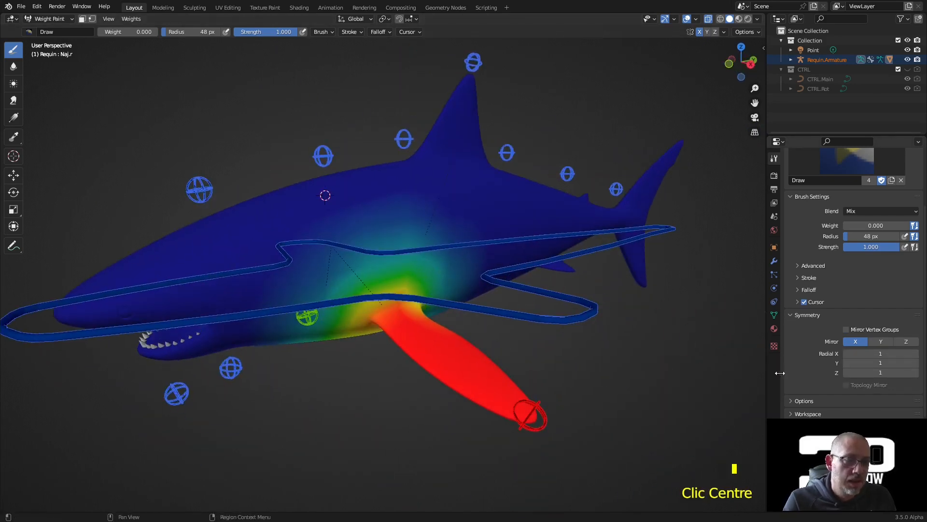
Enable Auto Normalize in the weight paint Options.
{"action": "left_click", "coordinate": [792, 403]}
{"action": "scroll", "coordinate": [801, 355], "scroll_direction": "down", "scroll_amount": 7}
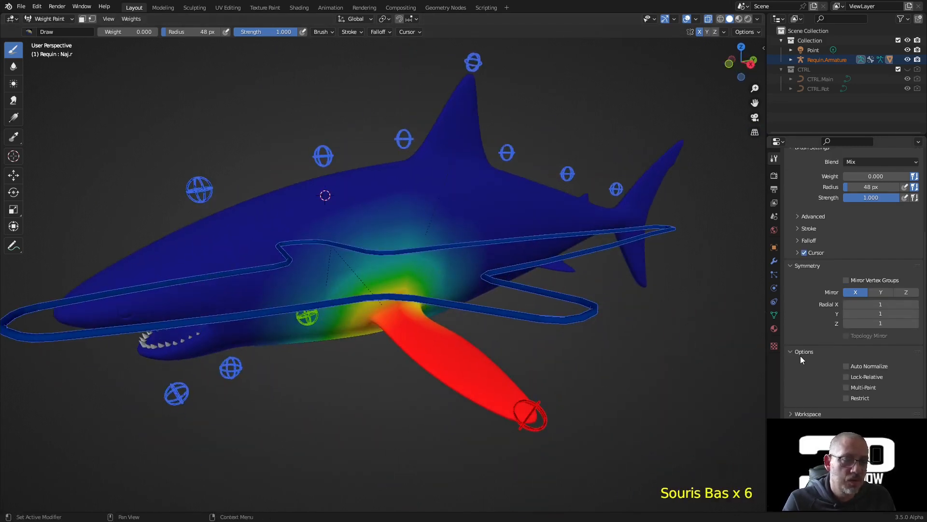
{"action": "left_click", "coordinate": [847, 366]}
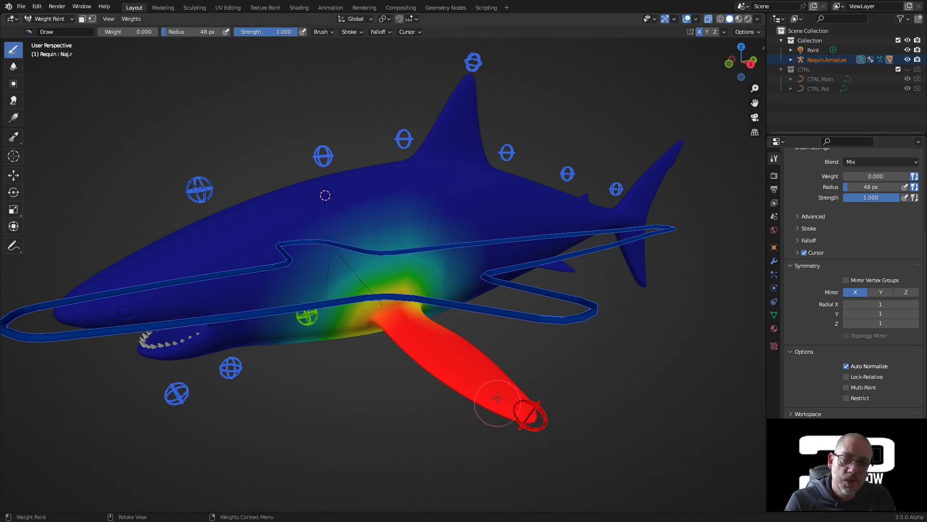
Enable Mirror Vertex Groups and Topology Mirror in the Symmetry settings.
{"action": "middle_click_drag", "start_coordinate": [492, 403], "coordinate": [524, 319]}
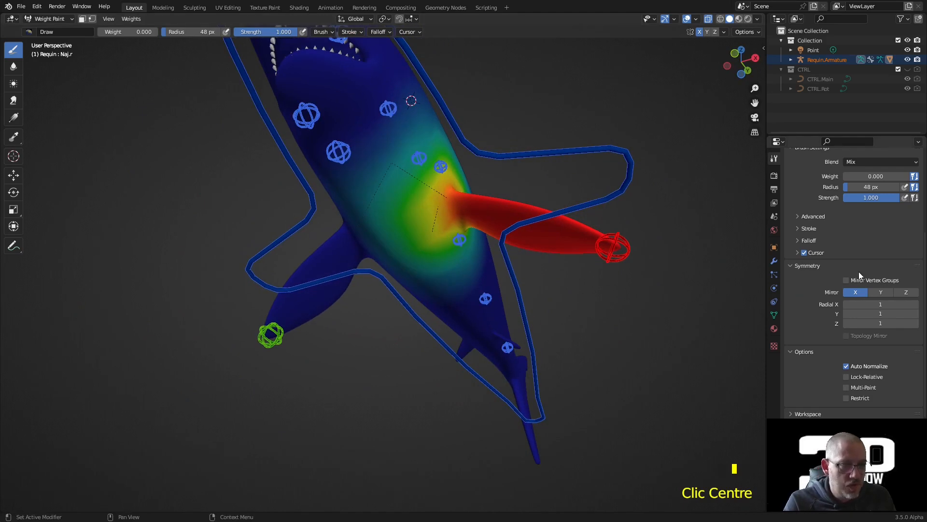
{"action": "left_click", "coordinate": [847, 278]}
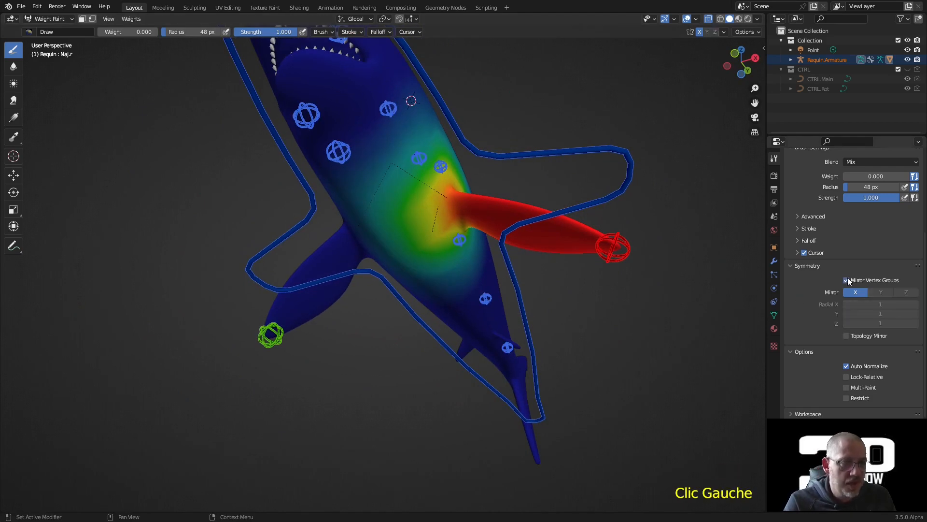
{"action": "left_click", "coordinate": [846, 336]}
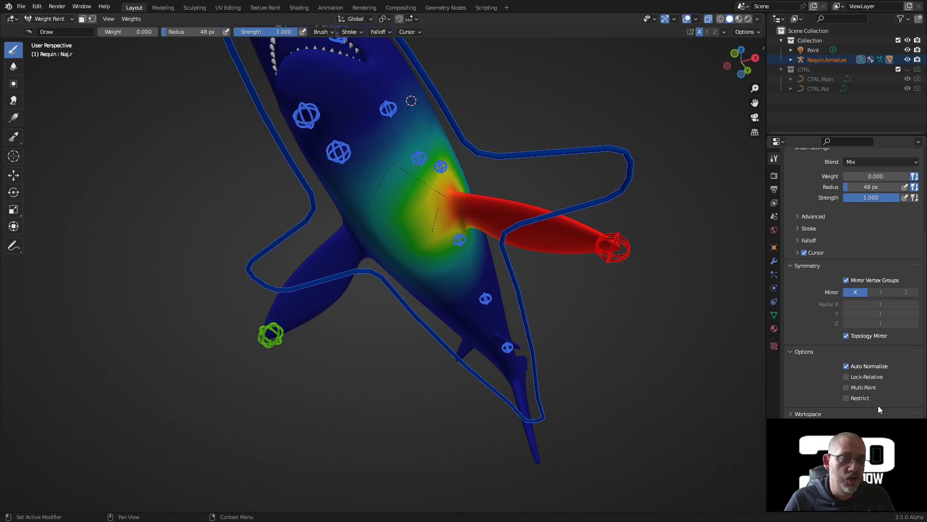
Enlarge the Draw brush radius to 108 px and erase the red-controlled fin's influence from the shark's belly.
{"action": "middle_click_drag", "start_coordinate": [506, 297], "coordinate": [534, 208]}
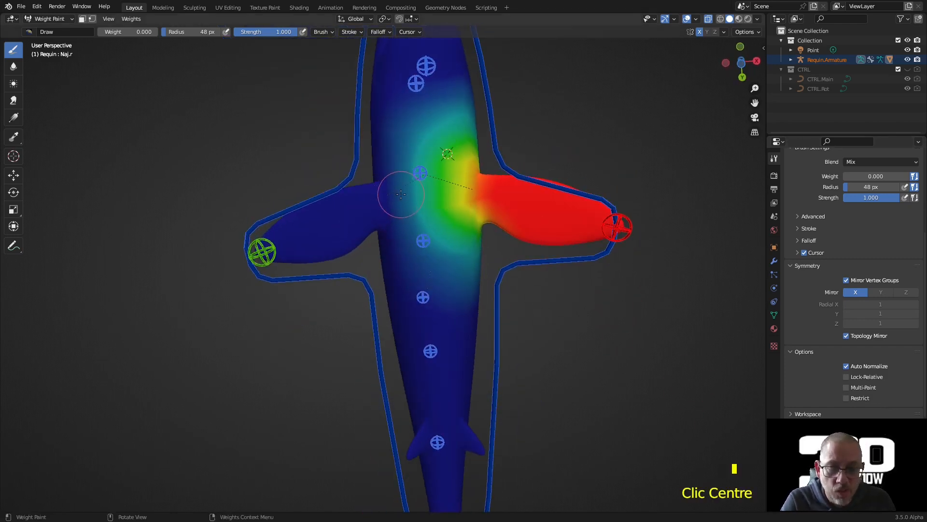
{"action": "key", "text": "f"}
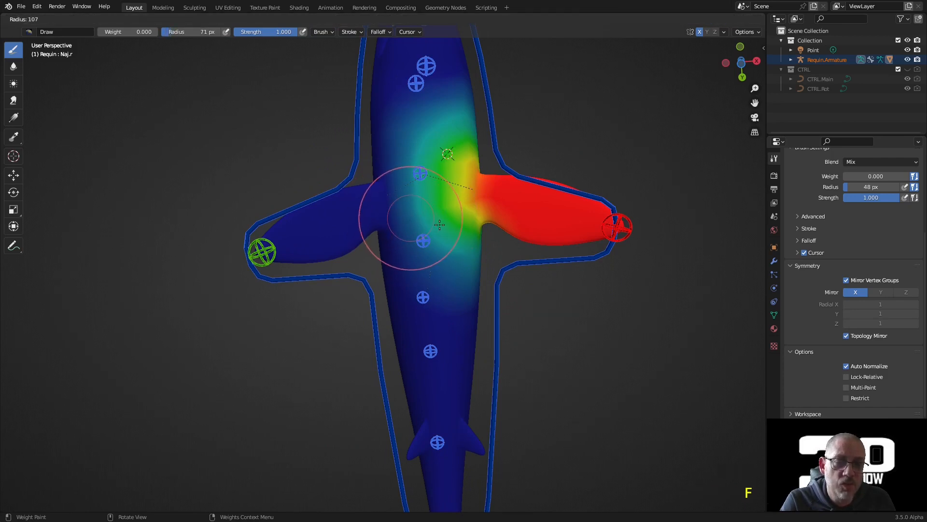
{"action": "left_click", "coordinate": [440, 224]}
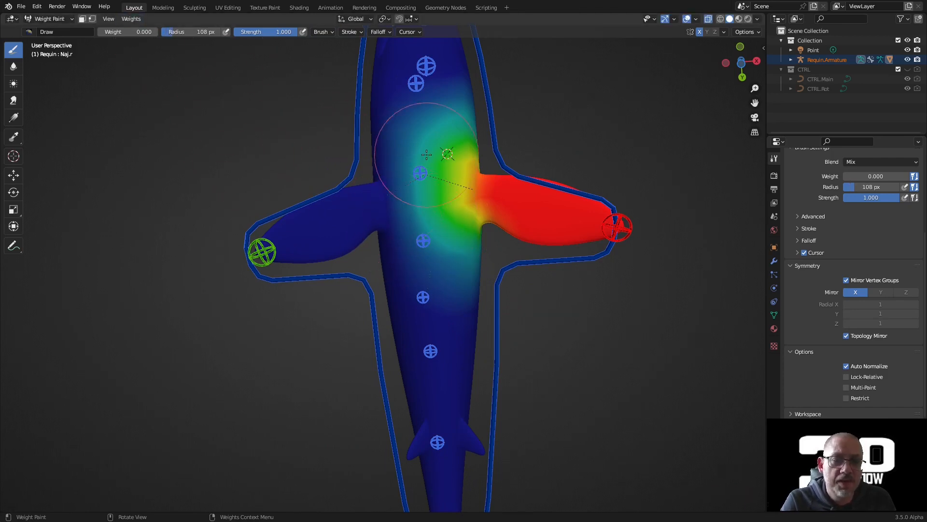
{"action": "mouse_move", "coordinate": [422, 83]}
{"action": "left_mouse_down"}
{"action": "mouse_move", "coordinate": [422, 190]}
{"action": "mouse_move", "coordinate": [372, 129]}
{"action": "mouse_move", "coordinate": [378, 286]}
{"action": "mouse_move", "coordinate": [440, 160]}
{"action": "mouse_move", "coordinate": [469, 283]}
{"action": "mouse_move", "coordinate": [444, 161]}
{"action": "mouse_move", "coordinate": [478, 93]}
{"action": "left_mouse_up"}
{"action": "left_click_drag", "start_coordinate": [396, 202], "coordinate": [382, 184]}
Erase the widespread weight on the shark's flank above and around the red-controlled pectoral fin.
{"action": "middle_click_drag", "start_coordinate": [385, 170], "coordinate": [303, 199]}
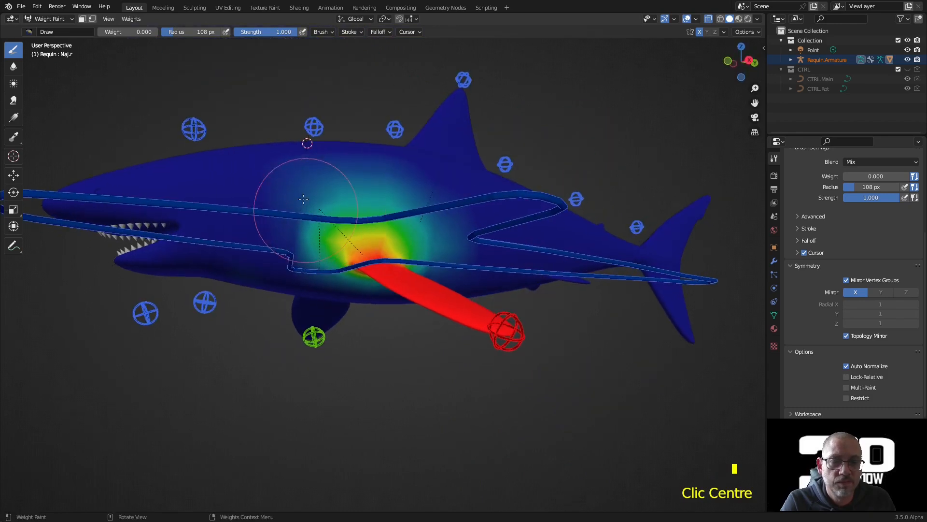
{"action": "left_click_drag", "start_coordinate": [303, 199], "coordinate": [386, 202]}
{"action": "middle_click_drag", "start_coordinate": [315, 184], "coordinate": [372, 191]}
{"action": "scroll", "coordinate": [323, 204], "scroll_direction": "up", "scroll_amount": 2}
{"action": "left_click_drag", "start_coordinate": [329, 171], "coordinate": [353, 165]}
{"action": "left_click_drag", "start_coordinate": [477, 193], "coordinate": [421, 209]}
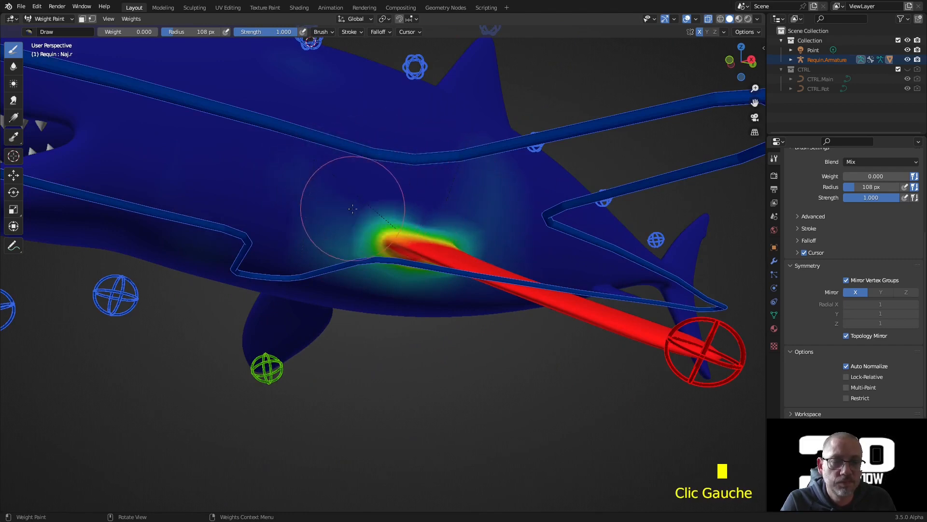
{"action": "left_click_drag", "start_coordinate": [350, 230], "coordinate": [348, 231]}
Erase the remaining weight spill along the base of the red-controlled pectoral fin, on the underside and the flank.
{"action": "middle_click_drag", "start_coordinate": [349, 231], "coordinate": [350, 196]}
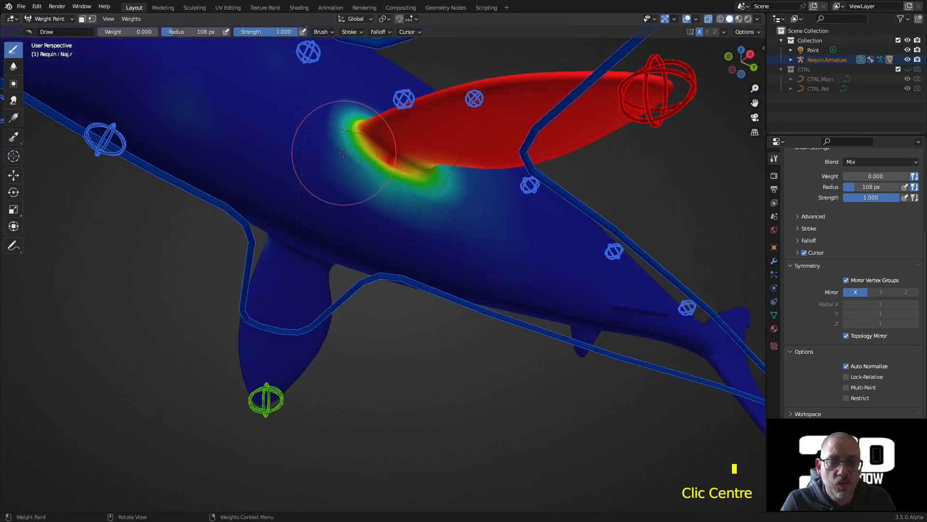
{"action": "left_click_drag", "start_coordinate": [343, 153], "coordinate": [371, 193]}
{"action": "left_click_drag", "start_coordinate": [263, 244], "coordinate": [304, 261]}
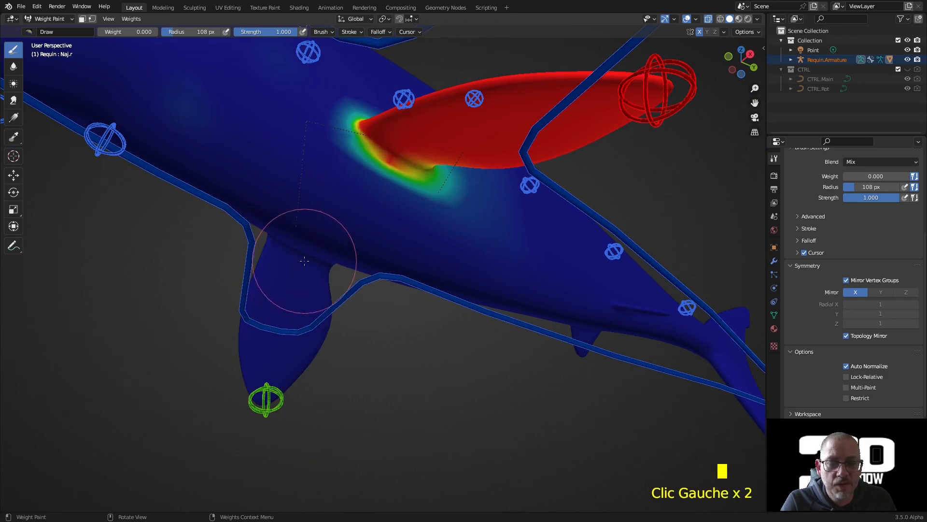
{"action": "left_click_drag", "start_coordinate": [359, 189], "coordinate": [376, 174]}
{"action": "middle_click_drag", "start_coordinate": [439, 197], "coordinate": [435, 248]}
{"action": "left_click", "coordinate": [421, 245]}
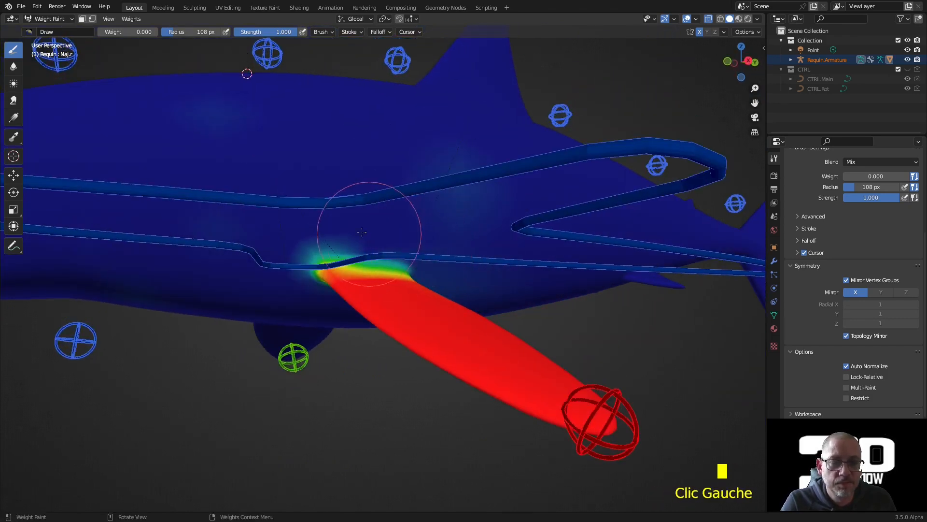
Turn off X mirroring and erase the stray weight patch at the root of the opposite, green-controlled pectoral fin.
{"action": "middle_click_drag", "start_coordinate": [343, 236], "coordinate": [376, 241]}
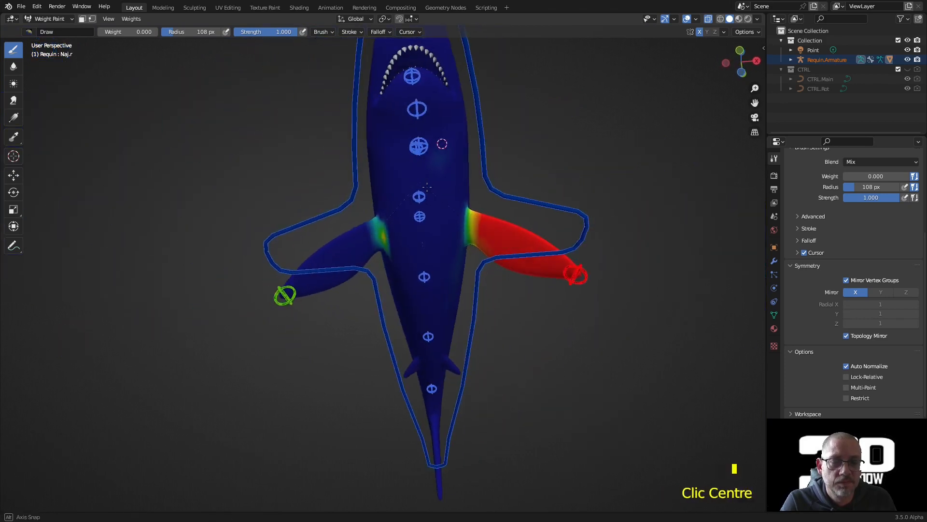
{"action": "scroll", "coordinate": [379, 245], "scroll_direction": "up", "scroll_amount": 3}
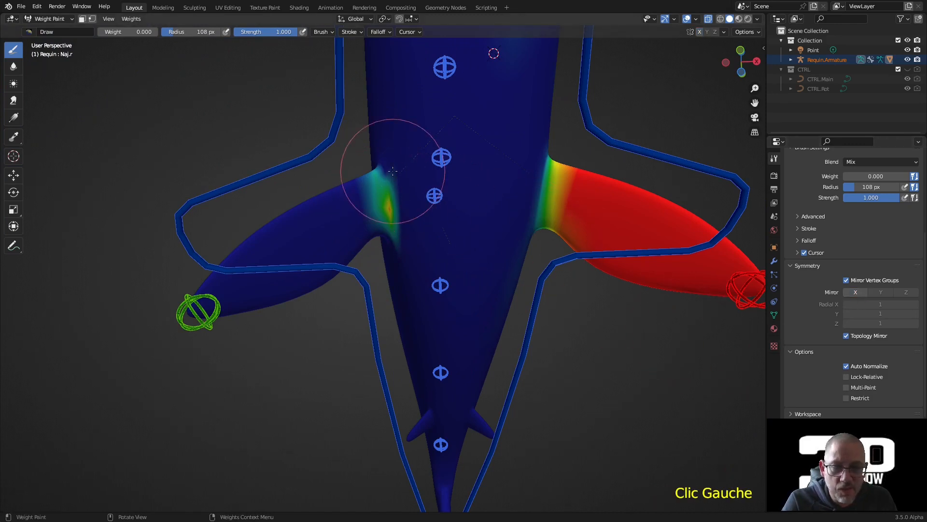
{"action": "left_click", "coordinate": [389, 211]}
{"action": "left_click", "coordinate": [389, 211]}
{"action": "mouse_move", "coordinate": [389, 211]}
{"action": "middle_mouse_down"}
{"action": "mouse_move", "coordinate": [461, 313]}
{"action": "mouse_move", "coordinate": [399, 293]}
{"action": "mouse_move", "coordinate": [445, 268]}
{"action": "mouse_move", "coordinate": [434, 276]}
{"action": "middle_mouse_up"}
{"action": "scroll", "coordinate": [461, 317], "scroll_direction": "up", "scroll_amount": 3}
{"action": "left_click", "coordinate": [500, 320]}
{"action": "left_click", "coordinate": [499, 320]}
{"action": "scroll", "coordinate": [398, 293], "scroll_direction": "down", "scroll_amount": 3}
{"action": "middle_click_drag", "start_coordinate": [355, 348], "coordinate": [310, 352]}
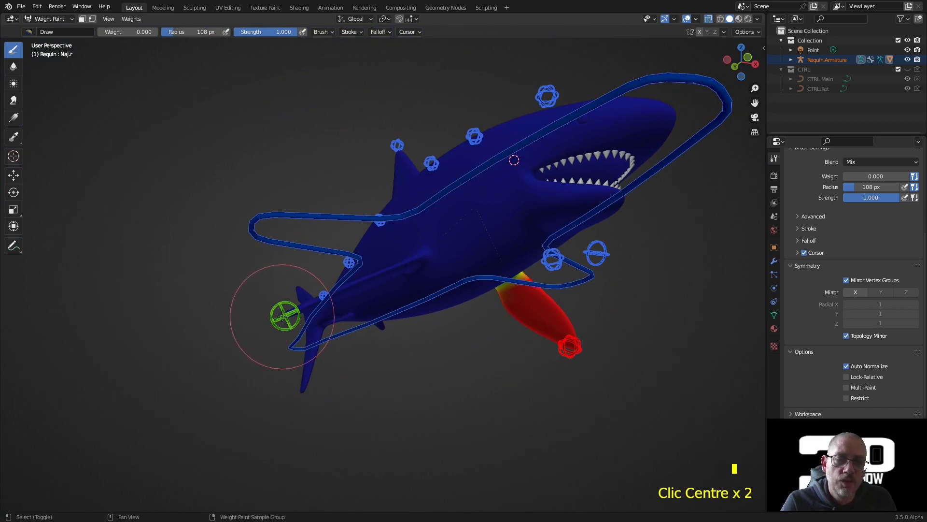
Make the green-controlled fin's vertex group active by sampling it, and erase its stray weight at the red-controlled fin's root.
{"action": "right_click", "coordinate": [288, 315], "text": "shift"}
{"action": "left_click", "coordinate": [286, 314]}
{"action": "mouse_move", "coordinate": [286, 314]}
{"action": "middle_mouse_down"}
{"action": "mouse_move", "coordinate": [428, 284]}
{"action": "mouse_move", "coordinate": [334, 282]}
{"action": "middle_mouse_up"}
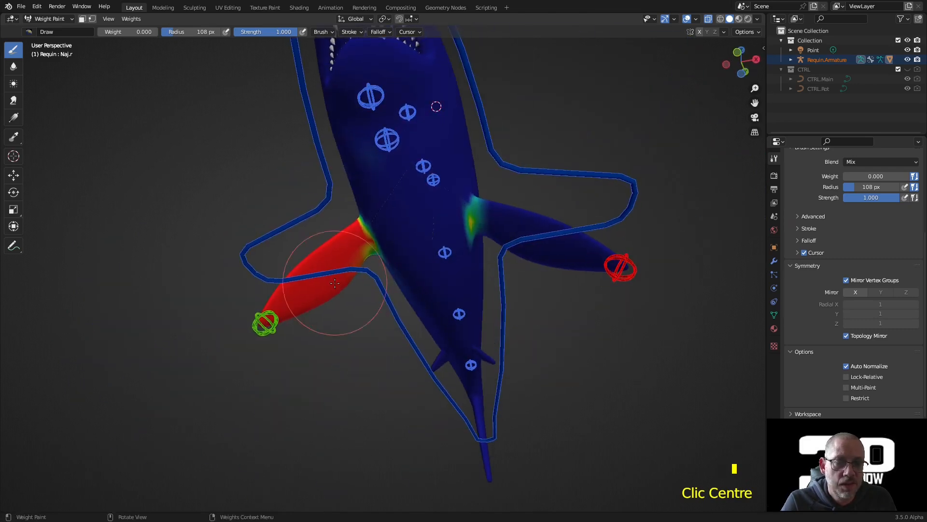
{"action": "left_click", "coordinate": [483, 226]}
{"action": "left_click", "coordinate": [482, 222]}
{"action": "mouse_move", "coordinate": [482, 222]}
{"action": "middle_mouse_down"}
{"action": "mouse_move", "coordinate": [435, 334]}
{"action": "mouse_move", "coordinate": [498, 266]}
{"action": "mouse_move", "coordinate": [501, 289]}
{"action": "mouse_move", "coordinate": [459, 311]}
{"action": "middle_mouse_up"}
{"action": "left_click", "coordinate": [435, 334]}
{"action": "left_click", "coordinate": [431, 333]}
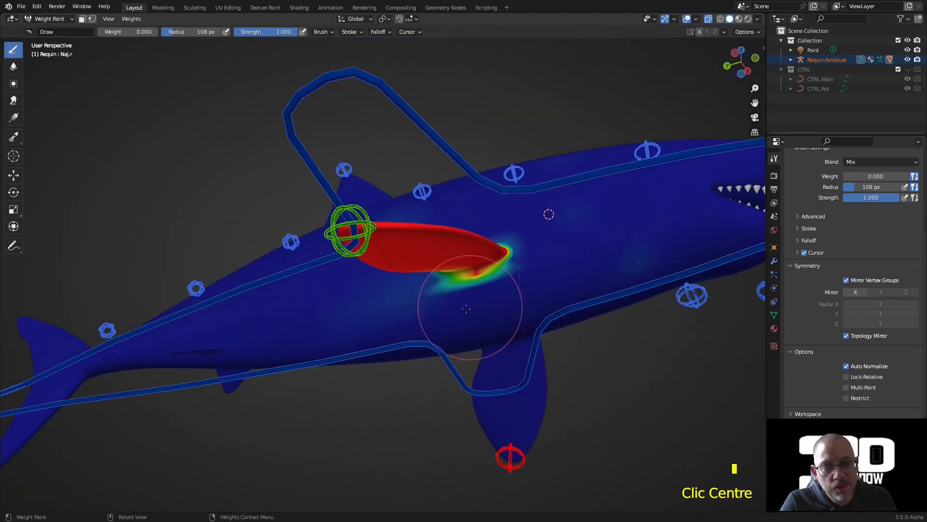
Erase the excess weight below the base of the green-controlled pectoral fin and on the opposite flank.
{"action": "scroll", "coordinate": [462, 310], "scroll_direction": "up", "scroll_amount": 2}
{"action": "left_click_drag", "start_coordinate": [488, 306], "coordinate": [554, 290]}
{"action": "mouse_move", "coordinate": [554, 289]}
{"action": "middle_mouse_down"}
{"action": "mouse_move", "coordinate": [632, 307]}
{"action": "mouse_move", "coordinate": [615, 272]}
{"action": "middle_mouse_up"}
{"action": "left_click", "coordinate": [555, 234]}
{"action": "middle_click_drag", "start_coordinate": [555, 234], "coordinate": [614, 238]}
{"action": "left_click", "coordinate": [430, 279]}
{"action": "mouse_move", "coordinate": [435, 280]}
{"action": "middle_mouse_down"}
{"action": "mouse_move", "coordinate": [449, 270]}
{"action": "mouse_move", "coordinate": [424, 275]}
{"action": "middle_mouse_up"}
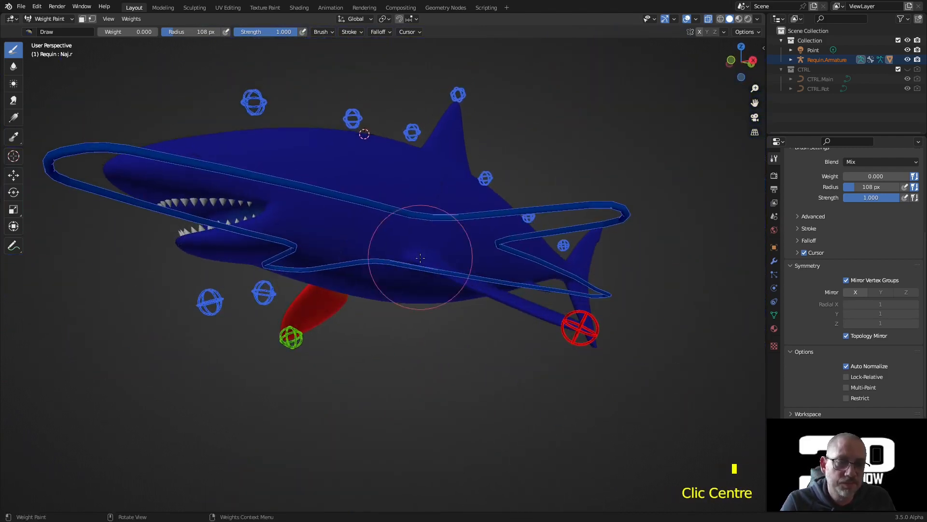
Sample the red-controlled fin's vertex group again and erase its leftover weight patch at the green-controlled fin's root.
{"action": "right_click", "coordinate": [574, 329], "text": "shift"}
{"action": "left_click", "coordinate": [575, 328]}
{"action": "mouse_move", "coordinate": [576, 329]}
{"action": "middle_mouse_down"}
{"action": "mouse_move", "coordinate": [613, 320]}
{"action": "mouse_move", "coordinate": [603, 319]}
{"action": "middle_mouse_up"}
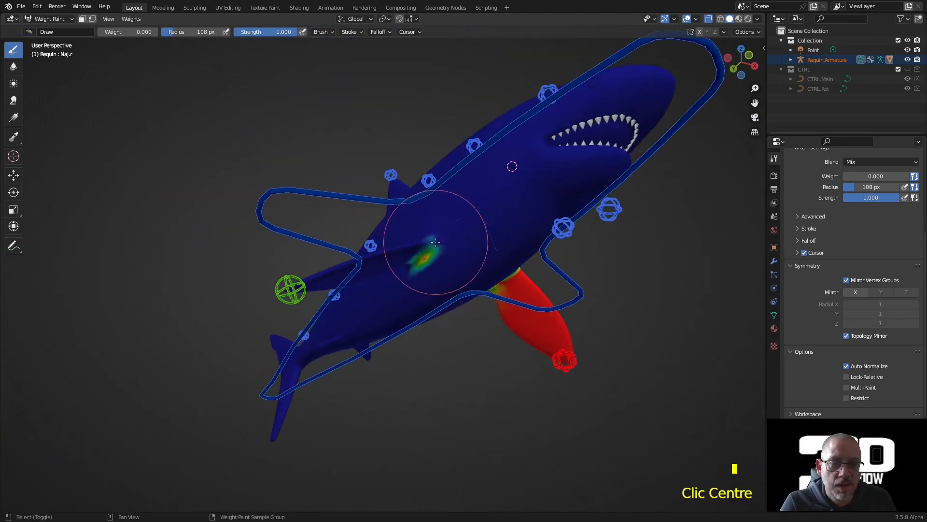
{"action": "left_click_drag", "start_coordinate": [435, 241], "coordinate": [414, 263]}
{"action": "middle_click_drag", "start_coordinate": [486, 321], "coordinate": [393, 348]}
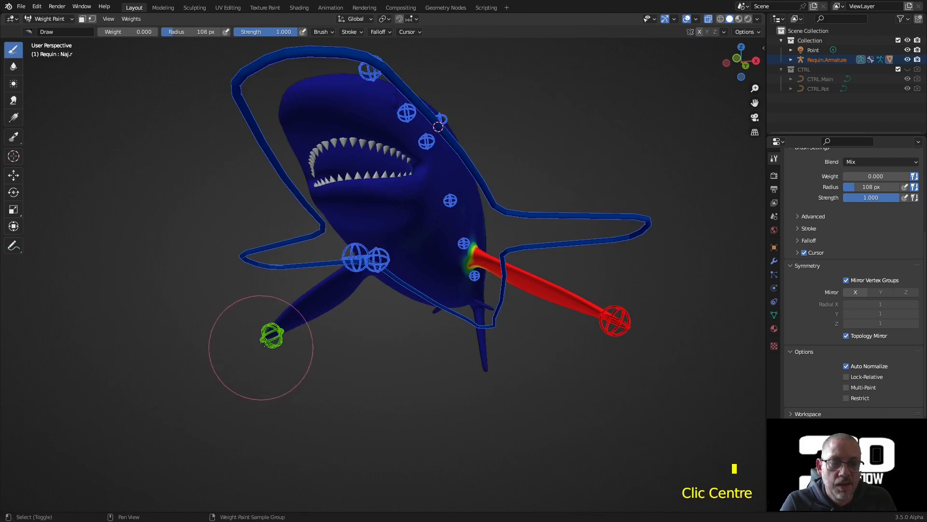
Sample the green-controlled pectoral fin's vertex group and check the opposite side of the shark for stray weight.
{"action": "right_click", "coordinate": [268, 336], "text": "shift"}
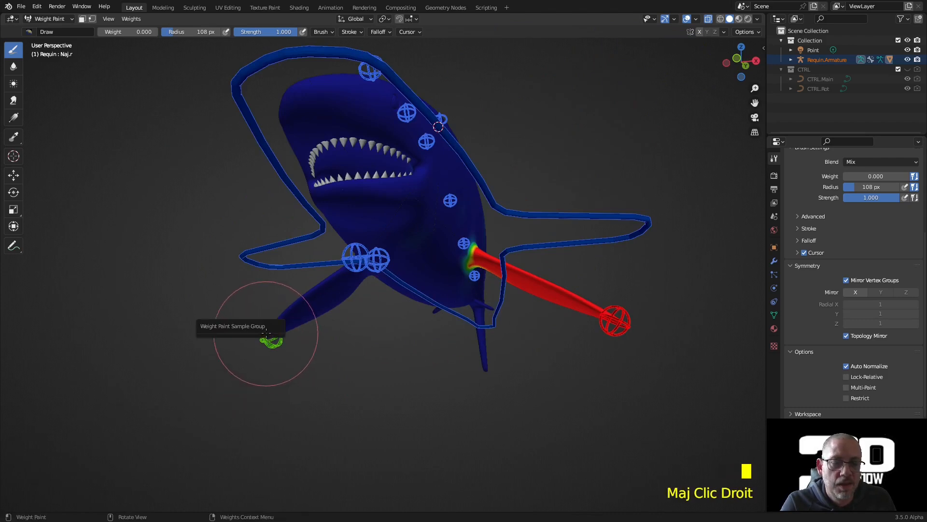
{"action": "right_click", "coordinate": [302, 307], "text": "shift"}
{"action": "right_click", "coordinate": [303, 307], "text": "shift"}
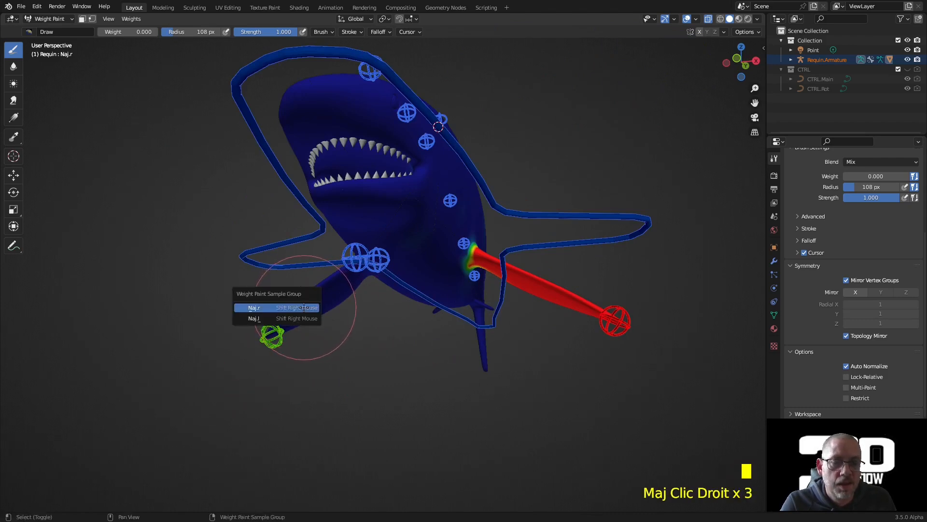
{"action": "left_click", "coordinate": [303, 307]}
{"action": "mouse_move", "coordinate": [304, 307]}
{"action": "middle_mouse_down"}
{"action": "mouse_move", "coordinate": [277, 327]}
{"action": "mouse_move", "coordinate": [311, 390]}
{"action": "mouse_move", "coordinate": [349, 417]}
{"action": "mouse_move", "coordinate": [253, 341]}
{"action": "middle_mouse_up"}
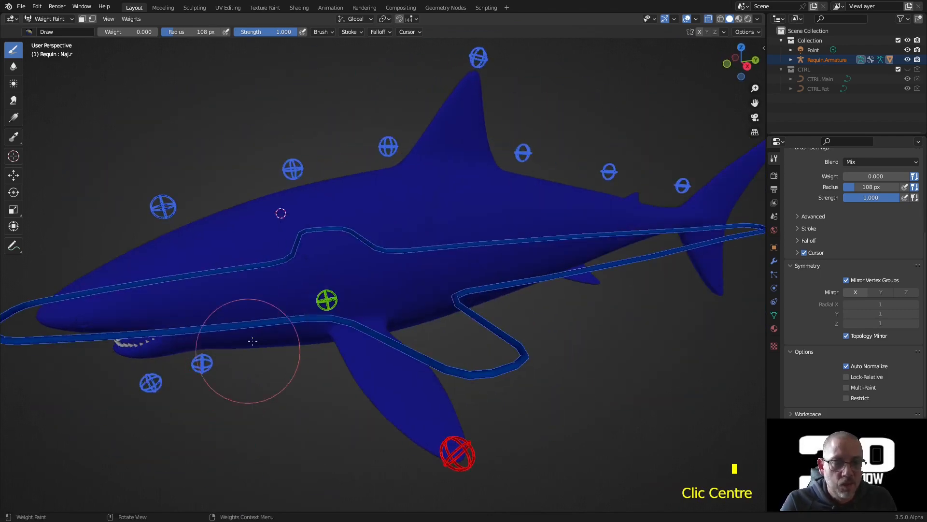
Make the dorsal fin's vertex group active by sampling it.
{"action": "right_click", "coordinate": [478, 56], "text": "shift"}
{"action": "right_click", "coordinate": [447, 99], "text": "shift"}
{"action": "right_click", "coordinate": [444, 104], "text": "shift"}
{"action": "left_click", "coordinate": [456, 108]}
{"action": "middle_click_drag", "start_coordinate": [481, 206], "coordinate": [325, 180]}
{"action": "left_click_drag", "start_coordinate": [274, 175], "coordinate": [324, 228]}
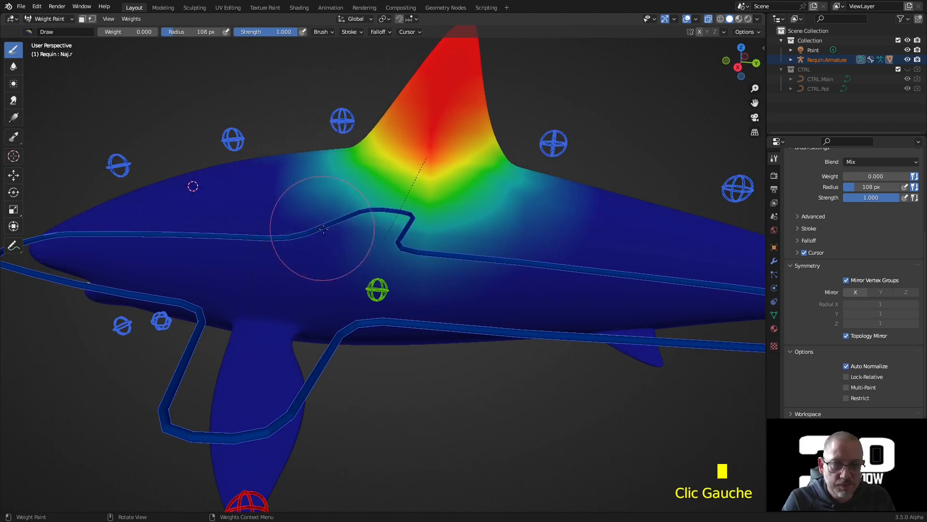
{"action": "key", "text": "ctrl+z"}
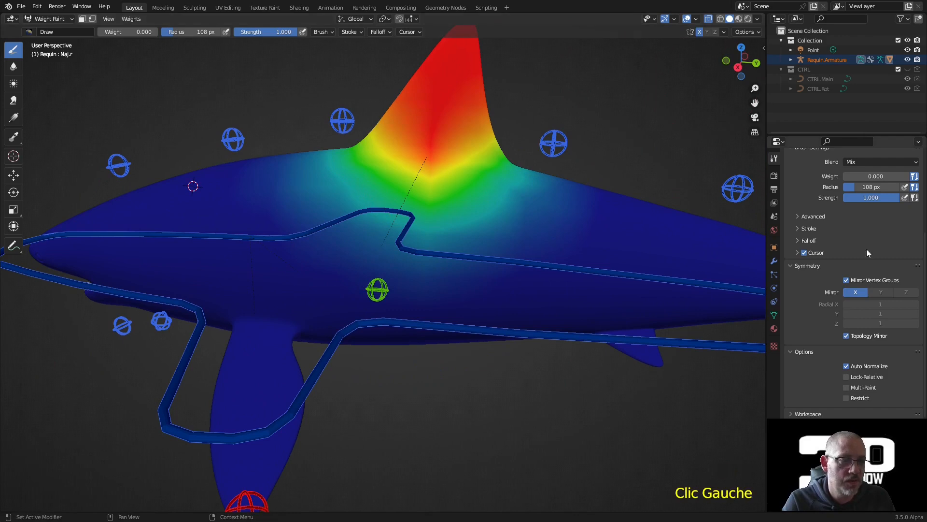
With X mirroring on and Mirror Vertex Groups off, erase the dorsal fin group's excess weight from the back and both flanks.
{"action": "left_click", "coordinate": [847, 281]}
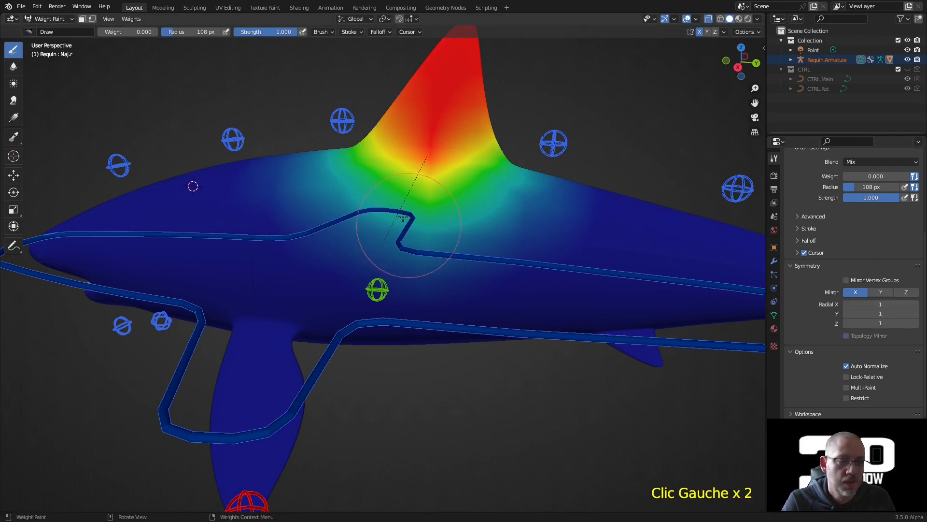
{"action": "left_click_drag", "start_coordinate": [279, 169], "coordinate": [328, 249]}
{"action": "mouse_move", "coordinate": [278, 160]}
{"action": "left_mouse_down"}
{"action": "mouse_move", "coordinate": [331, 203]}
{"action": "mouse_move", "coordinate": [437, 224]}
{"action": "mouse_move", "coordinate": [445, 208]}
{"action": "mouse_move", "coordinate": [515, 181]}
{"action": "mouse_move", "coordinate": [321, 182]}
{"action": "mouse_move", "coordinate": [323, 151]}
{"action": "mouse_move", "coordinate": [389, 182]}
{"action": "mouse_move", "coordinate": [504, 172]}
{"action": "left_mouse_up"}
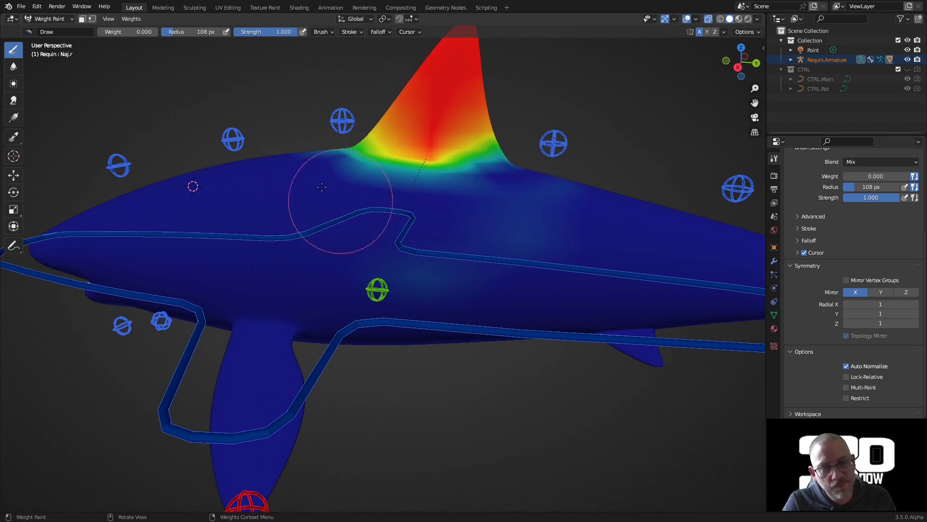
{"action": "middle_click_drag", "start_coordinate": [468, 149], "coordinate": [338, 173]}
{"action": "mouse_move", "coordinate": [170, 278]}
{"action": "left_mouse_down"}
{"action": "mouse_move", "coordinate": [311, 213]}
{"action": "mouse_move", "coordinate": [174, 193]}
{"action": "mouse_move", "coordinate": [386, 152]}
{"action": "mouse_move", "coordinate": [276, 193]}
{"action": "left_mouse_up"}
{"action": "middle_click_drag", "start_coordinate": [253, 197], "coordinate": [504, 212]}
{"action": "left_click_drag", "start_coordinate": [455, 238], "coordinate": [496, 233]}
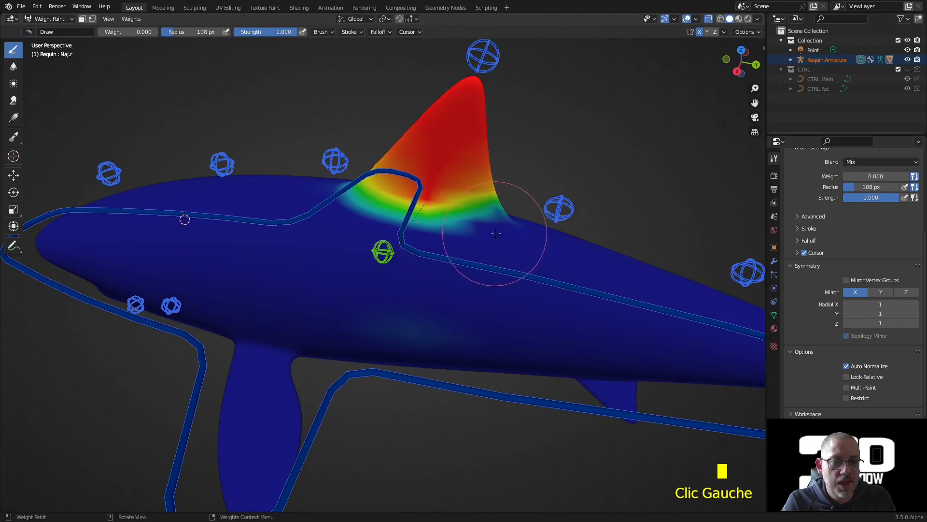
Select the dorsal fin bone and test-rotate it to check the fin's deformation, then cancel the rotation.
{"action": "scroll", "coordinate": [367, 229], "scroll_direction": "down", "scroll_amount": 2}
{"action": "middle_click_drag", "start_coordinate": [367, 229], "coordinate": [483, 196]}
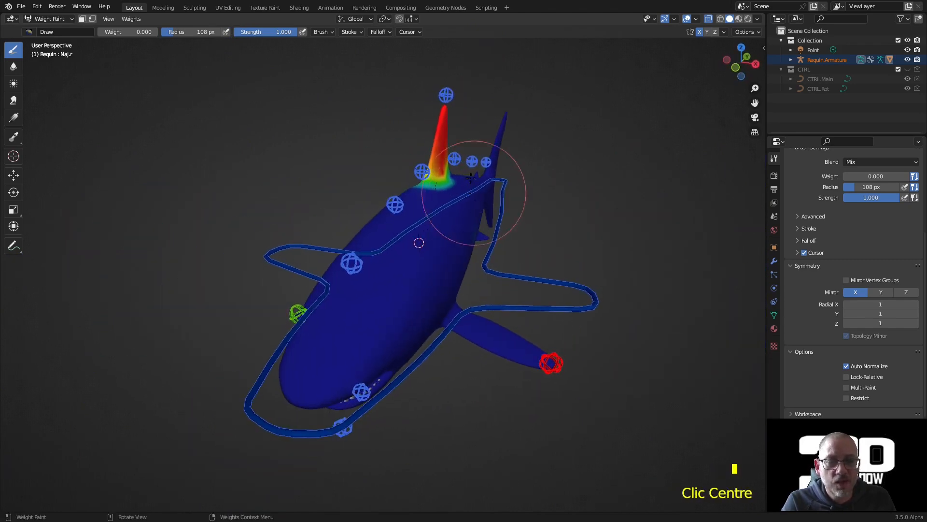
{"action": "left_click", "coordinate": [446, 94], "text": "ctrl"}
{"action": "middle_click_drag", "start_coordinate": [462, 105], "coordinate": [507, 114]}
{"action": "key", "text": "r"}
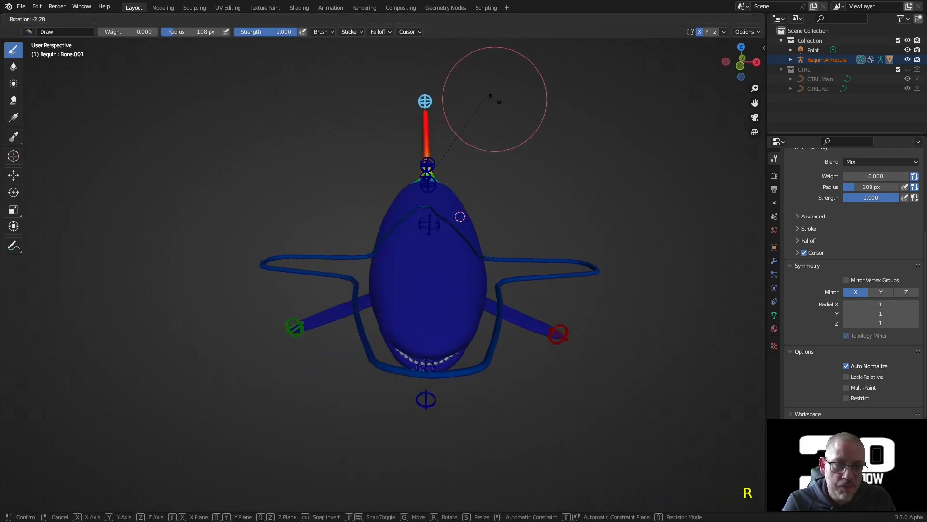
{"action": "key", "text": "Escape"}
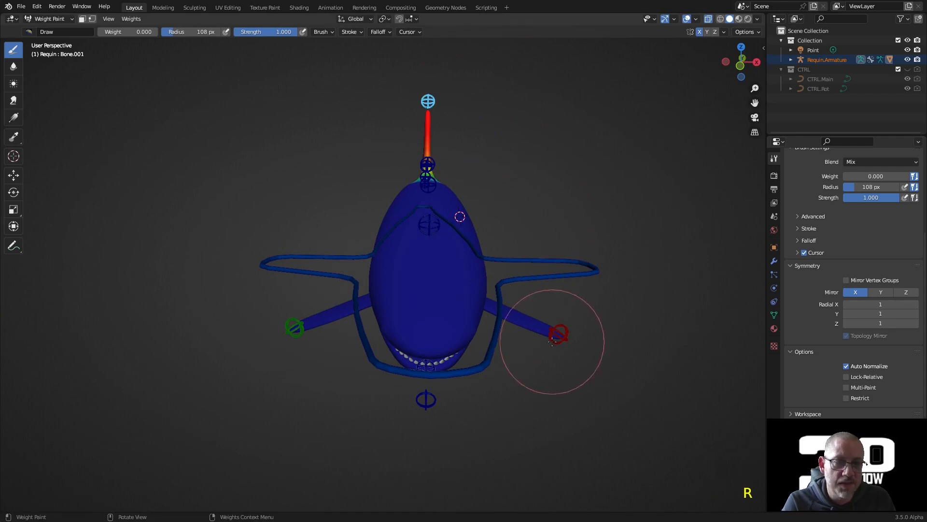
Select the red-controlled pectoral fin bone and test-rotate it to examine the deformation at the fin's root.
{"action": "left_click", "coordinate": [564, 333], "text": "ctrl"}
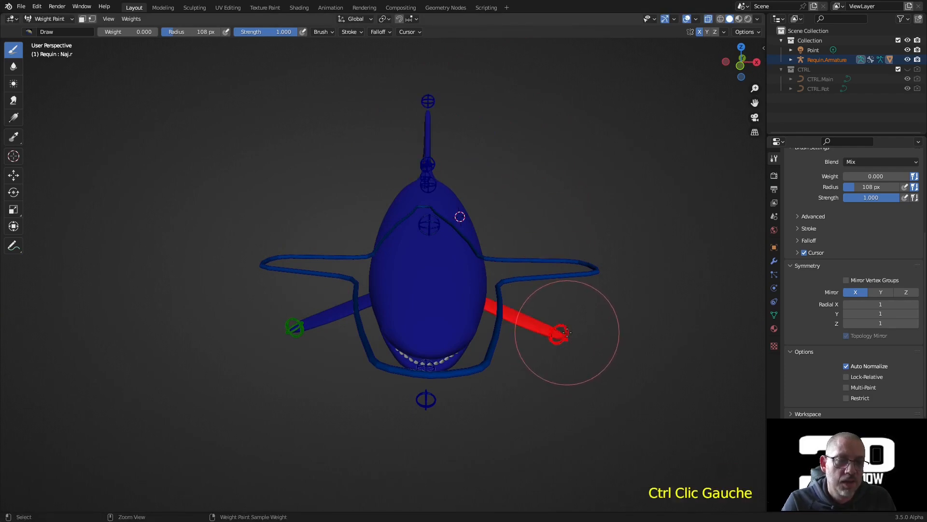
{"action": "mouse_move", "coordinate": [555, 331]}
{"action": "middle_mouse_down"}
{"action": "mouse_move", "coordinate": [544, 351]}
{"action": "mouse_move", "coordinate": [556, 332]}
{"action": "middle_mouse_up"}
{"action": "key", "text": "r"}
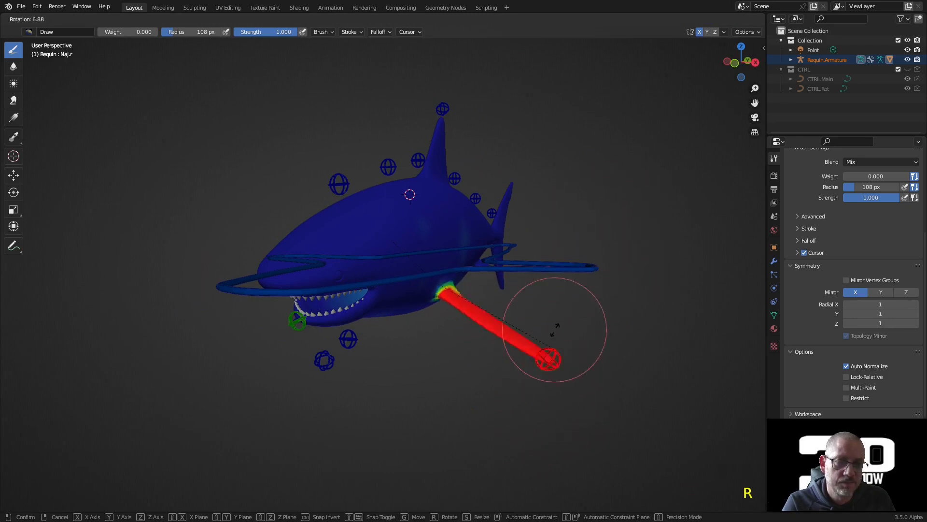
{"action": "left_click", "coordinate": [541, 388]}
{"action": "scroll", "coordinate": [490, 495], "scroll_direction": "up", "scroll_amount": 2}
{"action": "mouse_move", "coordinate": [490, 495]}
{"action": "middle_mouse_down"}
{"action": "mouse_move", "coordinate": [535, 374]}
{"action": "mouse_move", "coordinate": [469, 371]}
{"action": "middle_mouse_up"}
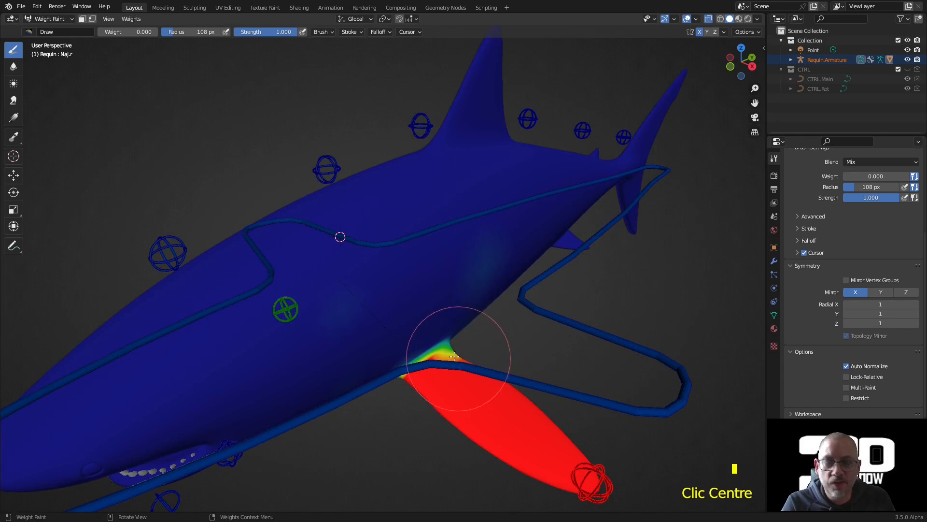
Turn on Mirror Vertex Groups and use the Blur tool to soften the weight at the red-controlled fin's root and on the flank above.
{"action": "left_click", "coordinate": [437, 375], "text": "shift"}
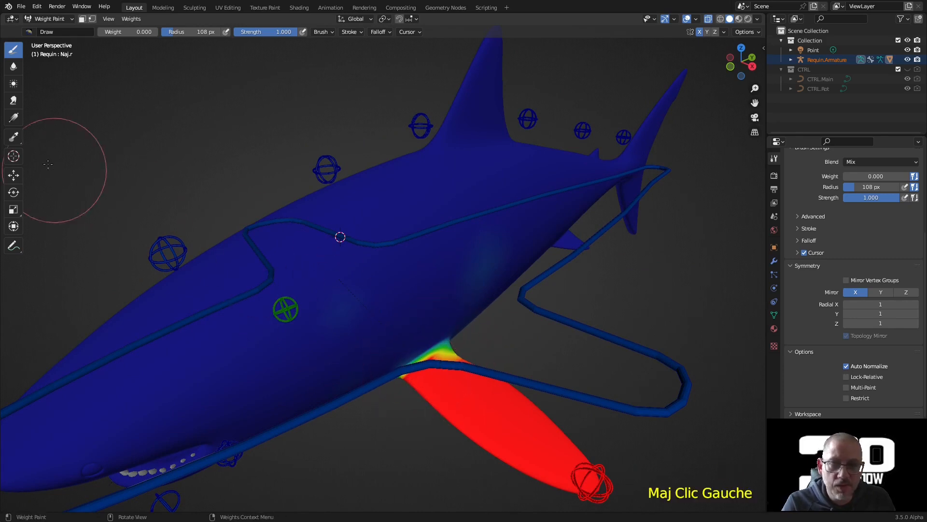
{"action": "left_click", "coordinate": [13, 67]}
{"action": "middle_click_drag", "start_coordinate": [328, 338], "coordinate": [363, 363]}
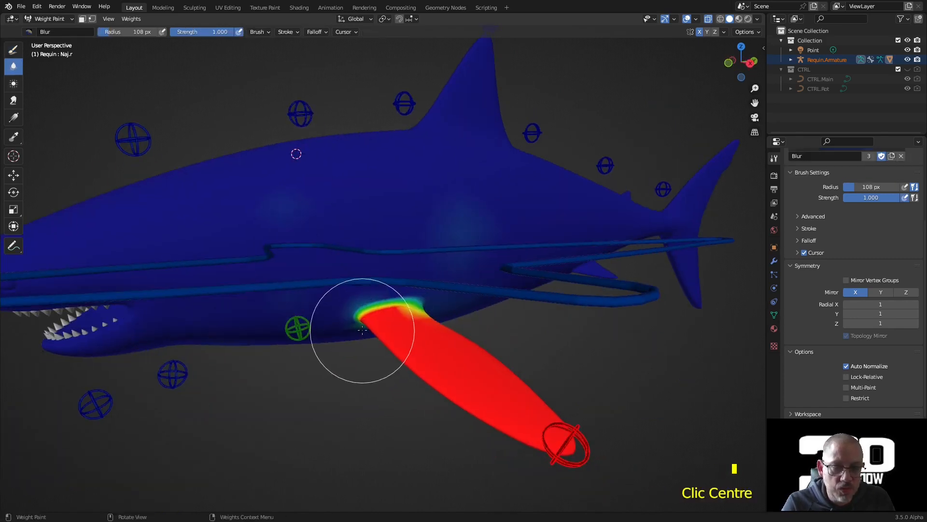
{"action": "left_click", "coordinate": [846, 281]}
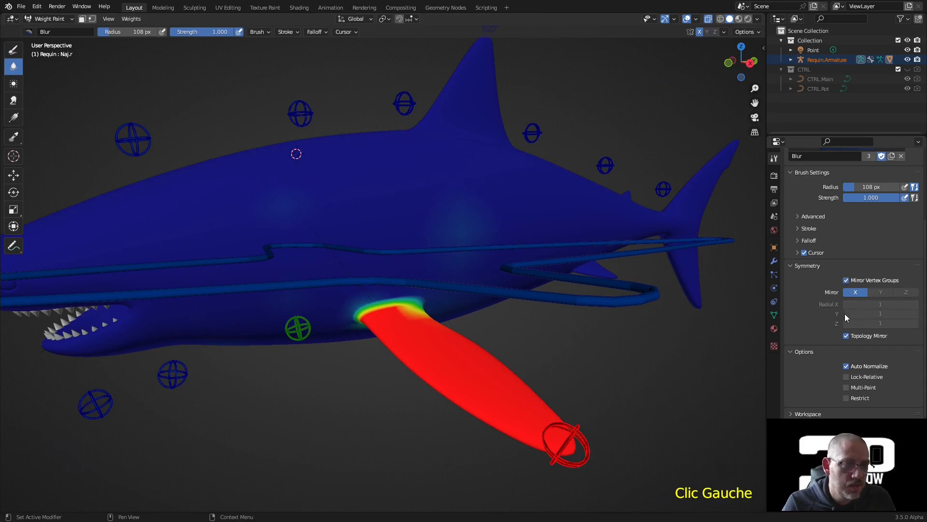
{"action": "left_click_drag", "start_coordinate": [372, 317], "coordinate": [425, 315]}
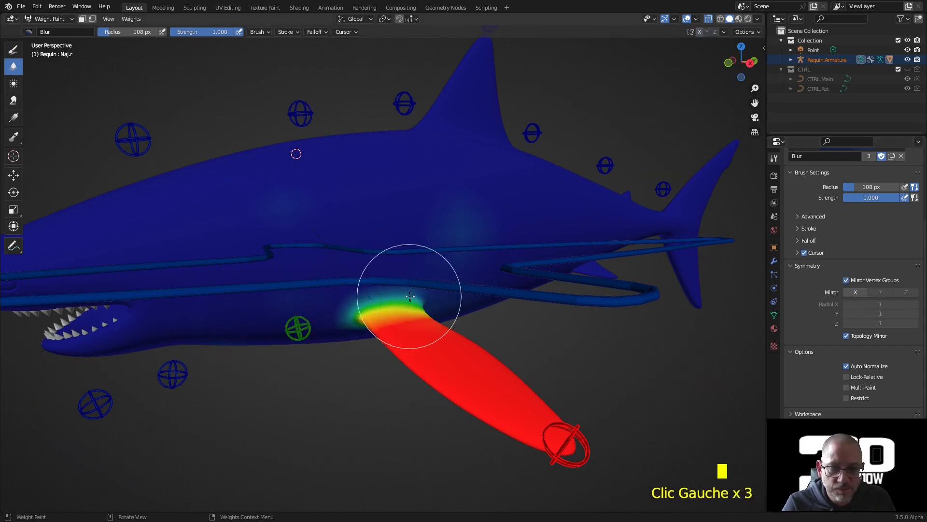
{"action": "left_click", "coordinate": [375, 317]}
{"action": "mouse_move", "coordinate": [393, 311]}
{"action": "middle_mouse_down"}
{"action": "mouse_move", "coordinate": [457, 265]}
{"action": "mouse_move", "coordinate": [468, 219]}
{"action": "middle_mouse_up"}
{"action": "left_click_drag", "start_coordinate": [468, 219], "coordinate": [477, 238]}
Make the green-controlled pectoral fin's vertex group active by sampling it.
{"action": "middle_click_drag", "start_coordinate": [476, 239], "coordinate": [220, 398]}
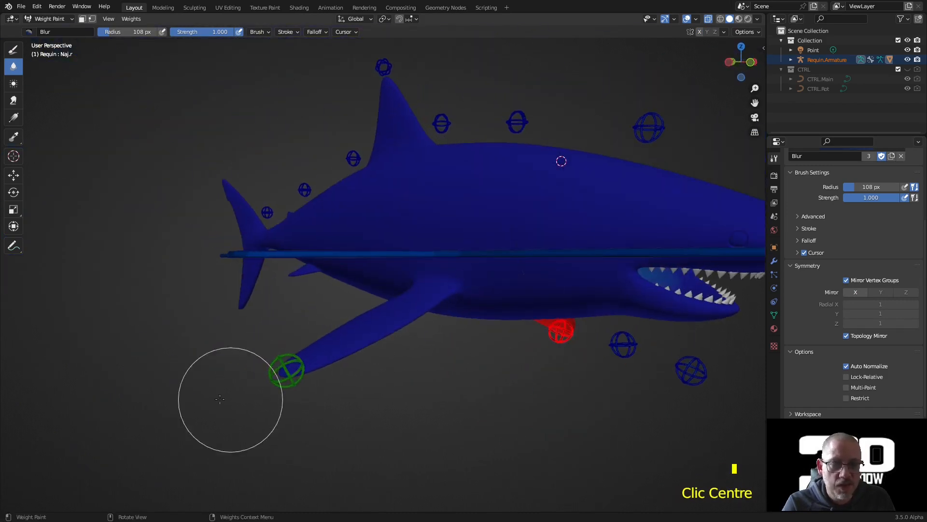
{"action": "right_click", "coordinate": [276, 383], "text": "shift"}
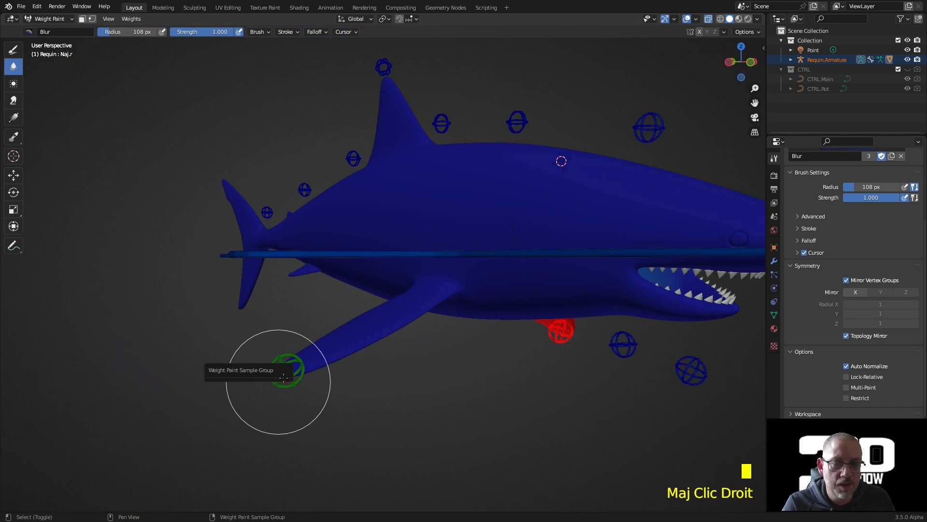
{"action": "right_click", "coordinate": [296, 371], "text": "shift"}
{"action": "left_click", "coordinate": [296, 371]}
{"action": "middle_click_drag", "start_coordinate": [290, 373], "coordinate": [372, 181]}
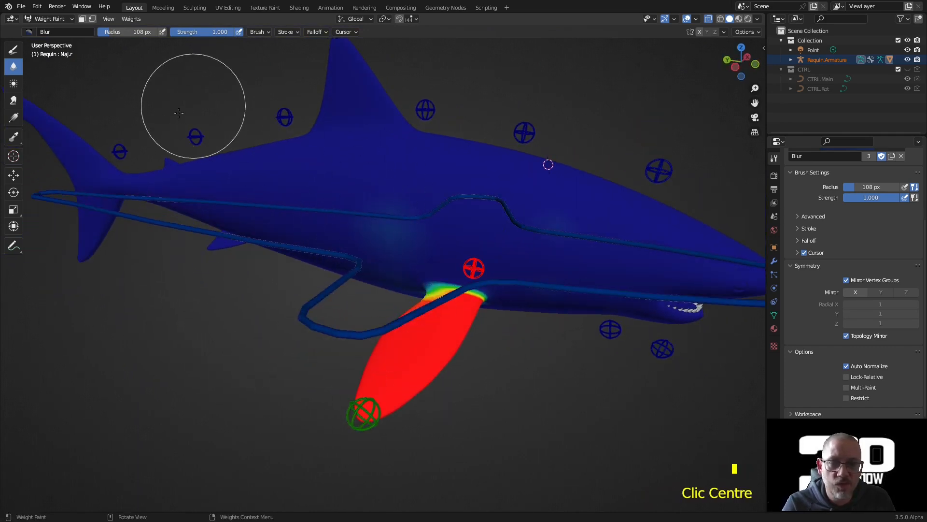
Switch to the Draw brush at weight 0.000 and erase the green-controlled fin's stray weight on the flank and belly.
{"action": "left_click", "coordinate": [22, 53]}
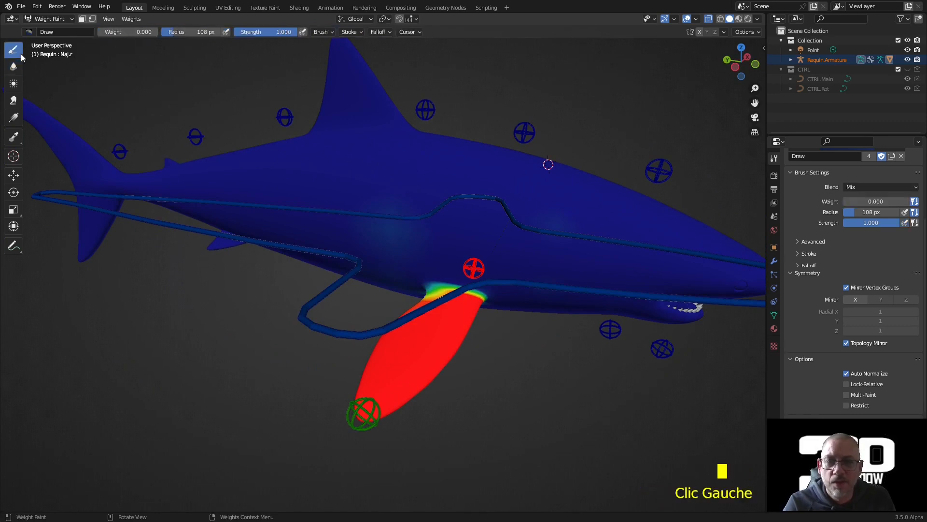
{"action": "mouse_move", "coordinate": [409, 224]}
{"action": "left_mouse_down"}
{"action": "mouse_move", "coordinate": [381, 224]}
{"action": "mouse_move", "coordinate": [565, 250]}
{"action": "left_mouse_up"}
{"action": "mouse_move", "coordinate": [566, 309]}
{"action": "middle_mouse_down"}
{"action": "mouse_move", "coordinate": [586, 278]}
{"action": "mouse_move", "coordinate": [523, 331]}
{"action": "middle_mouse_up"}
{"action": "left_click", "coordinate": [587, 277]}
{"action": "left_click", "coordinate": [525, 331]}
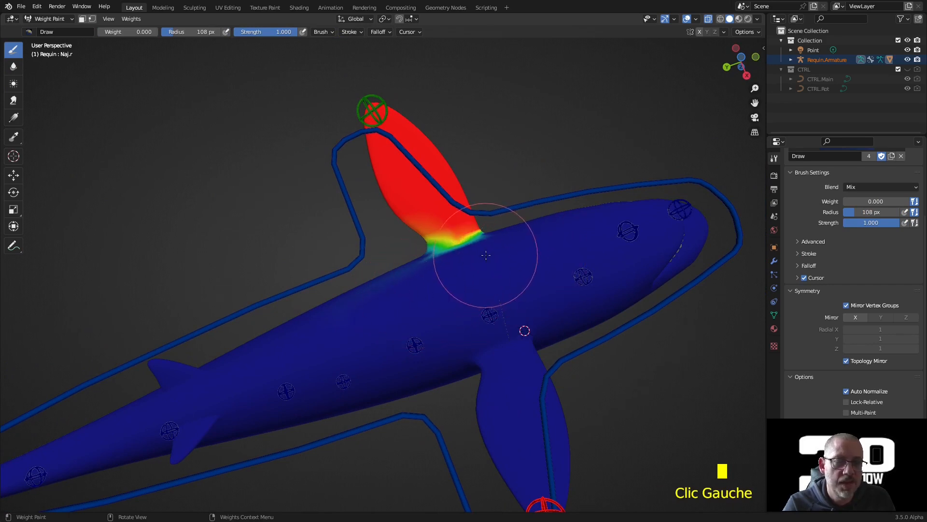
{"action": "mouse_move", "coordinate": [547, 296]}
{"action": "middle_mouse_down"}
{"action": "mouse_move", "coordinate": [357, 458]}
{"action": "mouse_move", "coordinate": [56, 327]}
{"action": "mouse_move", "coordinate": [290, 352]}
{"action": "mouse_move", "coordinate": [421, 311]}
{"action": "mouse_move", "coordinate": [451, 277]}
{"action": "middle_mouse_up"}
{"action": "left_click", "coordinate": [290, 355]}
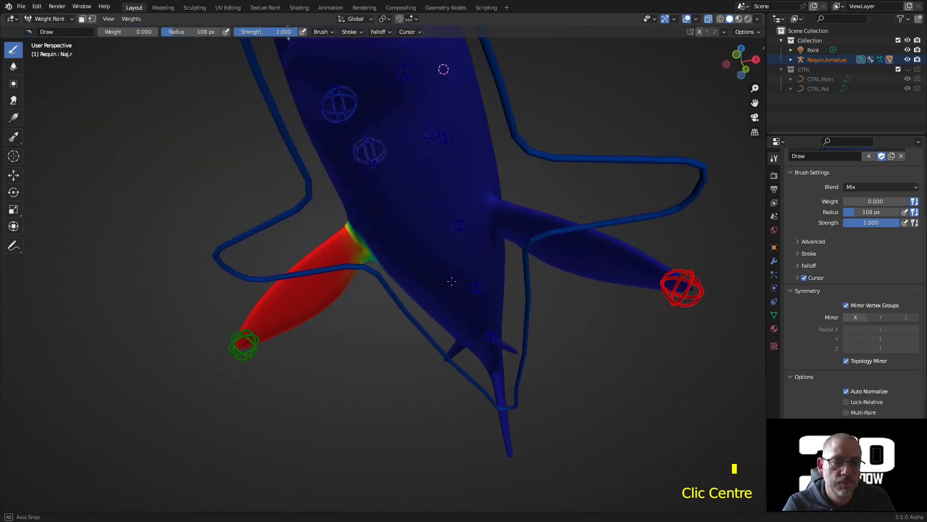
Make the red-controlled pectoral fin's vertex group active by sampling it.
{"action": "right_click", "coordinate": [686, 287], "text": "shift"}
{"action": "left_click", "coordinate": [685, 286]}
{"action": "middle_click_drag", "start_coordinate": [685, 286], "coordinate": [611, 351]}
Turn off Mirror Vertex Groups and erase the active group's stray weight at the green-controlled fin's root and across the belly.
{"action": "left_click", "coordinate": [847, 305]}
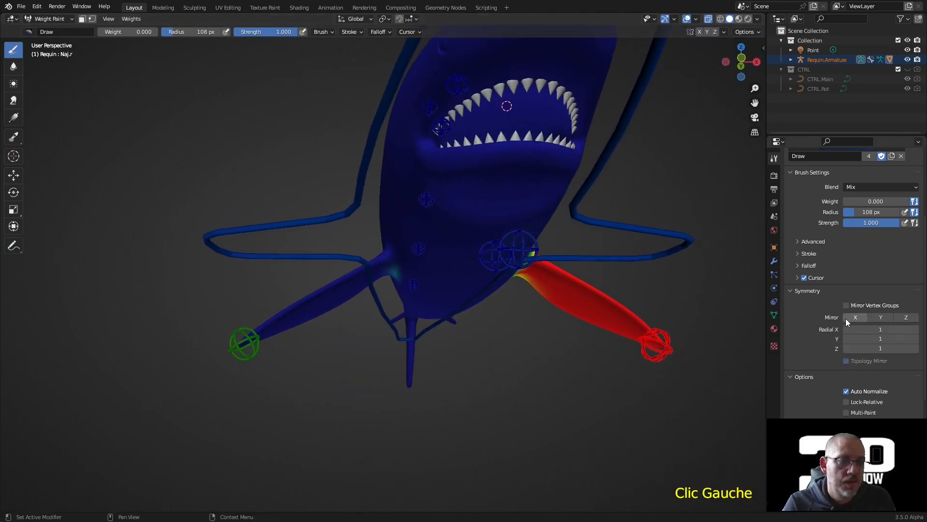
{"action": "left_click", "coordinate": [382, 275]}
{"action": "middle_click_drag", "start_coordinate": [383, 278], "coordinate": [352, 237]}
{"action": "mouse_move", "coordinate": [441, 250]}
{"action": "left_mouse_down"}
{"action": "mouse_move", "coordinate": [457, 252]}
{"action": "mouse_move", "coordinate": [240, 234]}
{"action": "mouse_move", "coordinate": [444, 242]}
{"action": "left_mouse_up"}
{"action": "middle_click_drag", "start_coordinate": [324, 283], "coordinate": [522, 165]}
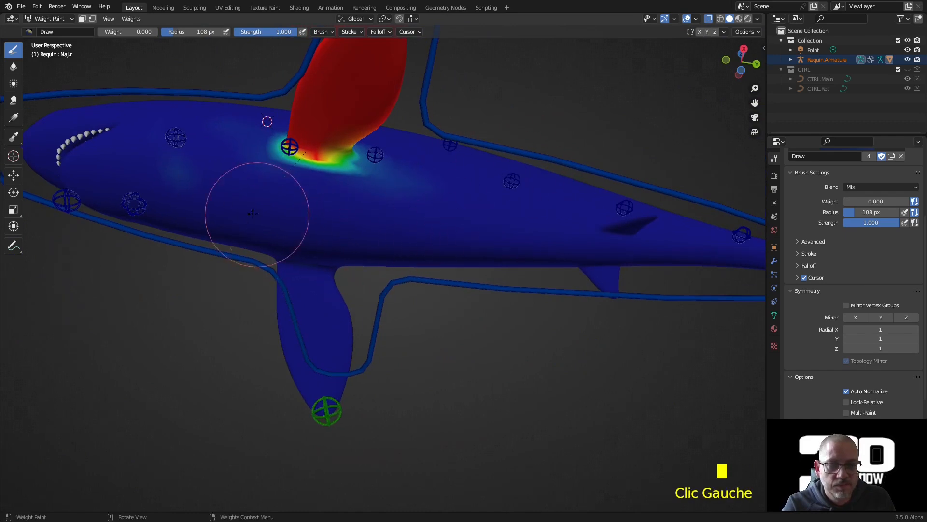
Sample the green-controlled fin's vertex group and erase its faint weight on the belly behind the fin's root.
{"action": "mouse_move", "coordinate": [176, 134]}
{"action": "middle_mouse_down"}
{"action": "mouse_move", "coordinate": [367, 239]}
{"action": "mouse_move", "coordinate": [253, 346]}
{"action": "middle_mouse_up"}
{"action": "right_click", "coordinate": [231, 324], "text": "shift"}
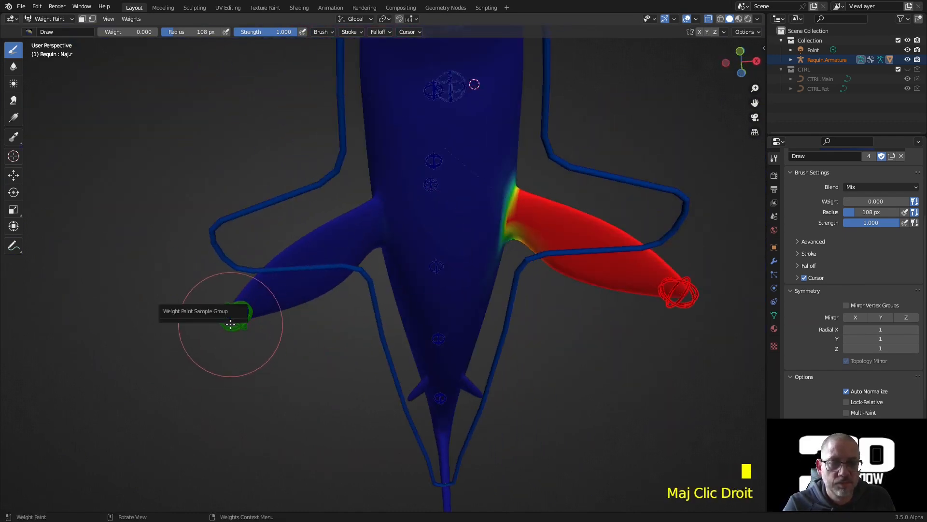
{"action": "right_click", "coordinate": [290, 290], "text": "shift"}
{"action": "left_click", "coordinate": [265, 284]}
{"action": "middle_click_drag", "start_coordinate": [289, 289], "coordinate": [398, 262]}
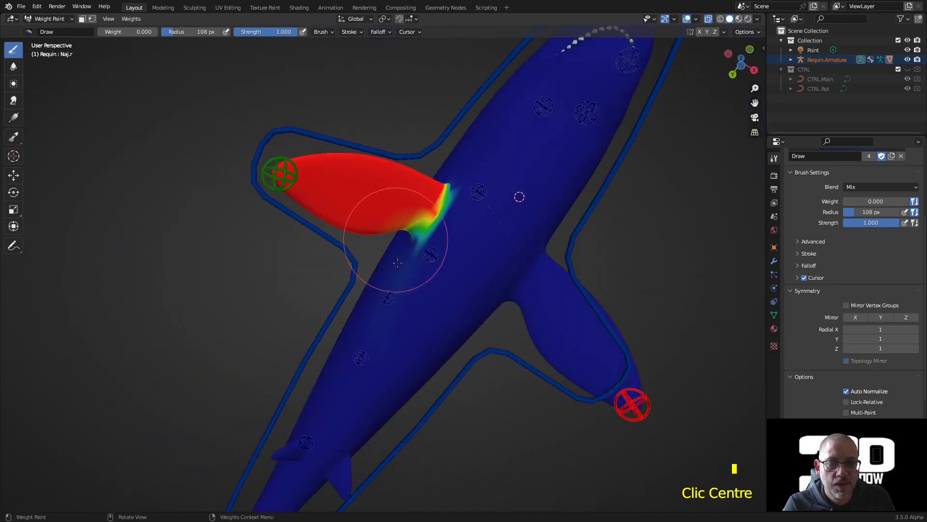
{"action": "left_click", "coordinate": [401, 291]}
{"action": "left_click", "coordinate": [426, 280]}
Set the brush strength to 0.619 and erase the excess weight on the body around the green-controlled fin's root.
{"action": "scroll", "coordinate": [450, 254], "scroll_direction": "up", "scroll_amount": 3}
{"action": "middle_click_drag", "start_coordinate": [465, 238], "coordinate": [594, 222]}
{"action": "mouse_move", "coordinate": [594, 223]}
{"action": "left_mouse_down"}
{"action": "mouse_move", "coordinate": [580, 179]}
{"action": "mouse_move", "coordinate": [558, 203]}
{"action": "mouse_move", "coordinate": [554, 187]}
{"action": "left_mouse_up"}
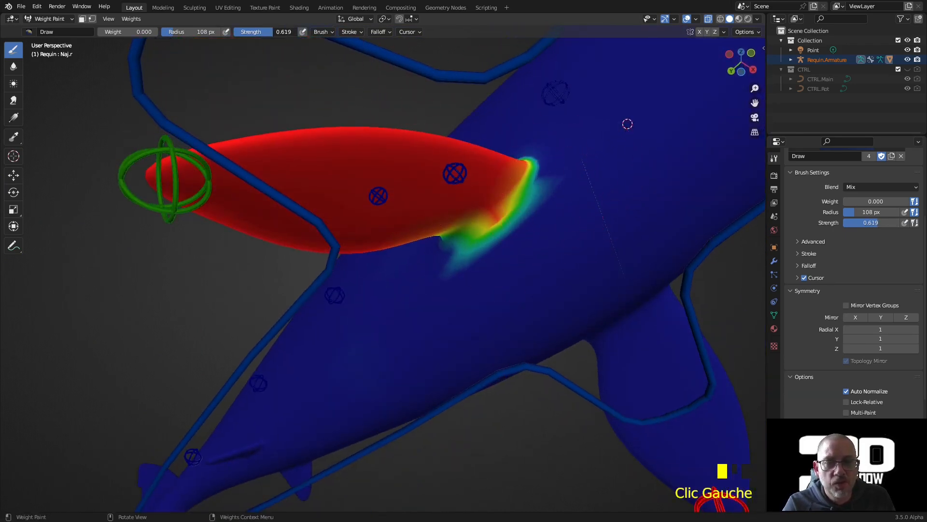
{"action": "mouse_move", "coordinate": [575, 181]}
{"action": "left_mouse_down"}
{"action": "mouse_move", "coordinate": [555, 170]}
{"action": "mouse_move", "coordinate": [517, 265]}
{"action": "left_mouse_up"}
{"action": "left_click", "coordinate": [473, 276]}
{"action": "middle_click_drag", "start_coordinate": [473, 276], "coordinate": [511, 354]}
{"action": "mouse_move", "coordinate": [437, 324]}
{"action": "left_mouse_down"}
{"action": "mouse_move", "coordinate": [451, 352]}
{"action": "mouse_move", "coordinate": [486, 346]}
{"action": "mouse_move", "coordinate": [546, 360]}
{"action": "left_mouse_up"}
Sample the vertex group of the red-controlled pectoral fin to make it active again.
{"action": "mouse_move", "coordinate": [546, 360]}
{"action": "middle_mouse_down"}
{"action": "mouse_move", "coordinate": [597, 402]}
{"action": "mouse_move", "coordinate": [555, 394]}
{"action": "mouse_move", "coordinate": [531, 314]}
{"action": "middle_mouse_up"}
{"action": "scroll", "coordinate": [420, 300], "scroll_direction": "down", "scroll_amount": 2}
{"action": "mouse_move", "coordinate": [420, 300]}
{"action": "middle_mouse_down"}
{"action": "mouse_move", "coordinate": [485, 278]}
{"action": "mouse_move", "coordinate": [652, 388]}
{"action": "middle_mouse_up"}
{"action": "right_click", "coordinate": [641, 375], "text": "shift"}
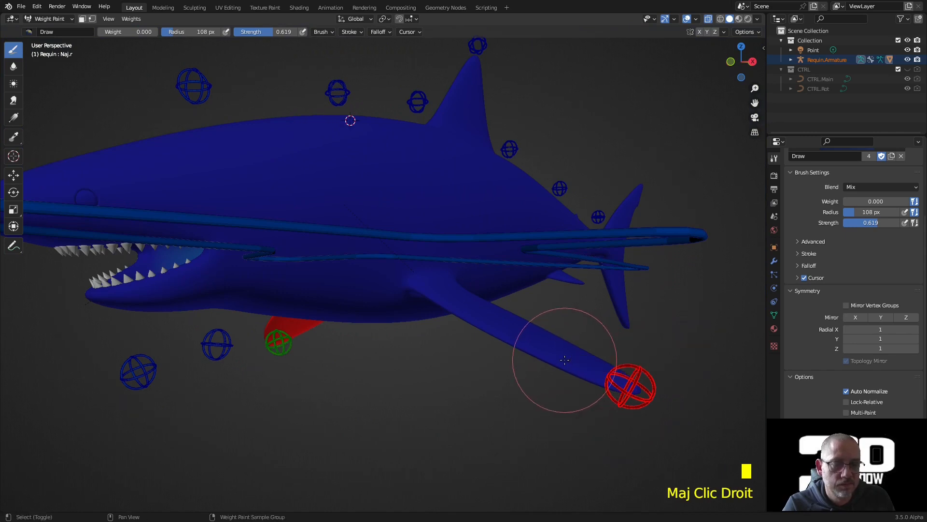
{"action": "right_click", "coordinate": [572, 360], "text": "shift"}
{"action": "left_click", "coordinate": [571, 361]}
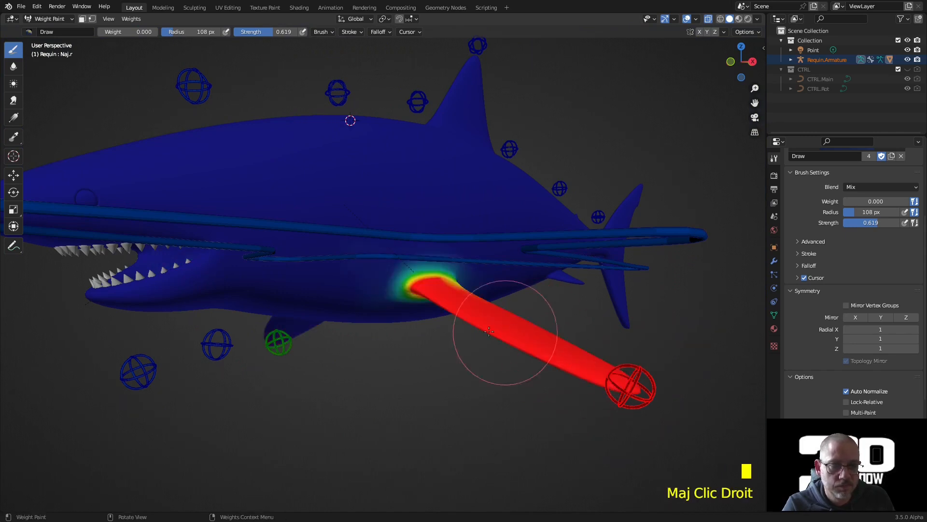
Erase the weight halo on the body around the red-controlled fin's root with the 0.619-strength brush.
{"action": "scroll", "coordinate": [470, 347], "scroll_direction": "up", "scroll_amount": 3}
{"action": "left_click", "coordinate": [515, 241]}
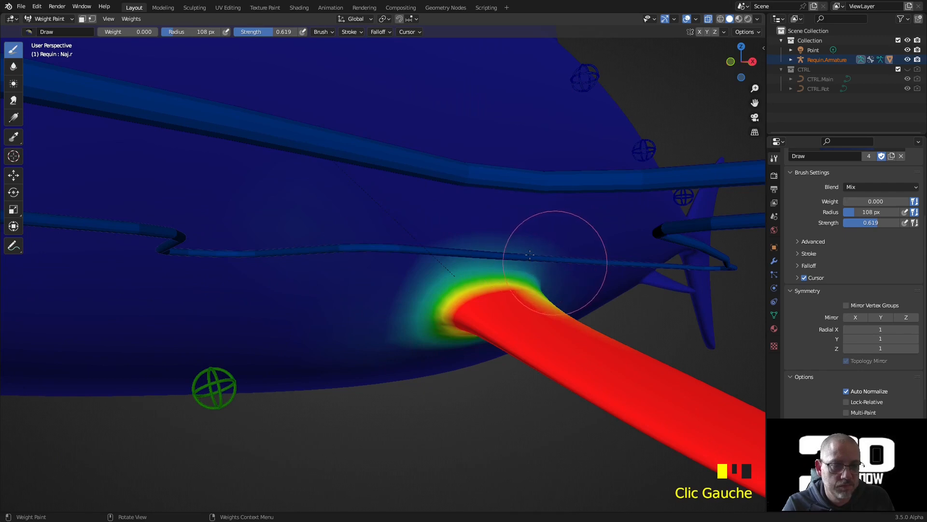
{"action": "left_click_drag", "start_coordinate": [529, 254], "coordinate": [395, 301]}
{"action": "middle_click_drag", "start_coordinate": [407, 345], "coordinate": [269, 187]}
{"action": "mouse_move", "coordinate": [269, 186]}
{"action": "left_mouse_down"}
{"action": "mouse_move", "coordinate": [451, 219]}
{"action": "mouse_move", "coordinate": [263, 158]}
{"action": "left_mouse_up"}
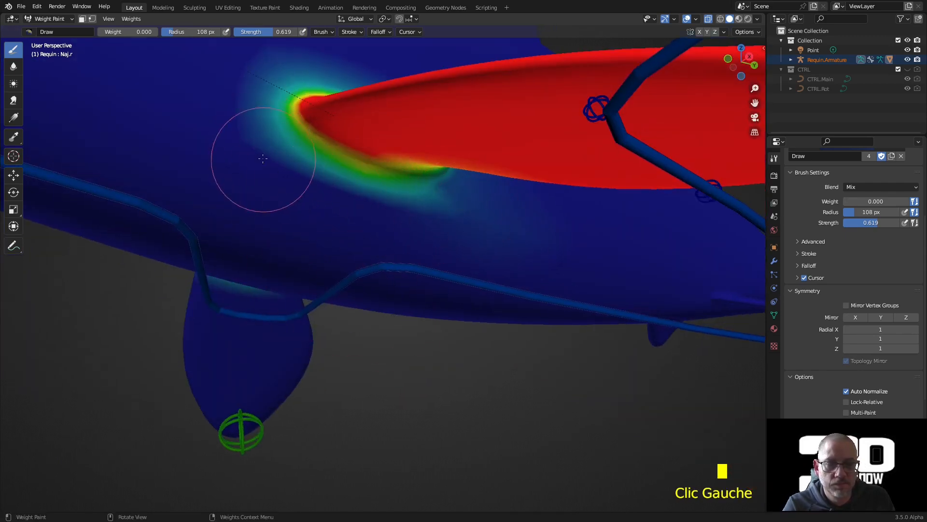
{"action": "left_click_drag", "start_coordinate": [268, 78], "coordinate": [287, 63]}
Set the brush strength to 1.000 and erase the leftover weight patch at the green-controlled fin's root.
{"action": "scroll", "coordinate": [372, 217], "scroll_direction": "down", "scroll_amount": 2}
{"action": "mouse_move", "coordinate": [372, 217]}
{"action": "middle_mouse_down"}
{"action": "mouse_move", "coordinate": [383, 266]}
{"action": "mouse_move", "coordinate": [406, 213]}
{"action": "middle_mouse_up"}
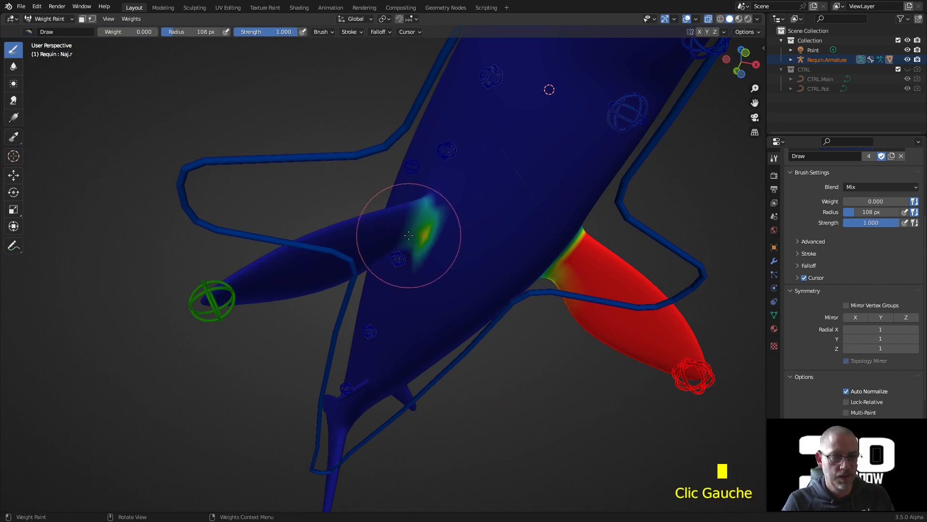
{"action": "left_click_drag", "start_coordinate": [418, 216], "coordinate": [434, 224]}
{"action": "middle_click_drag", "start_coordinate": [434, 224], "coordinate": [412, 259]}
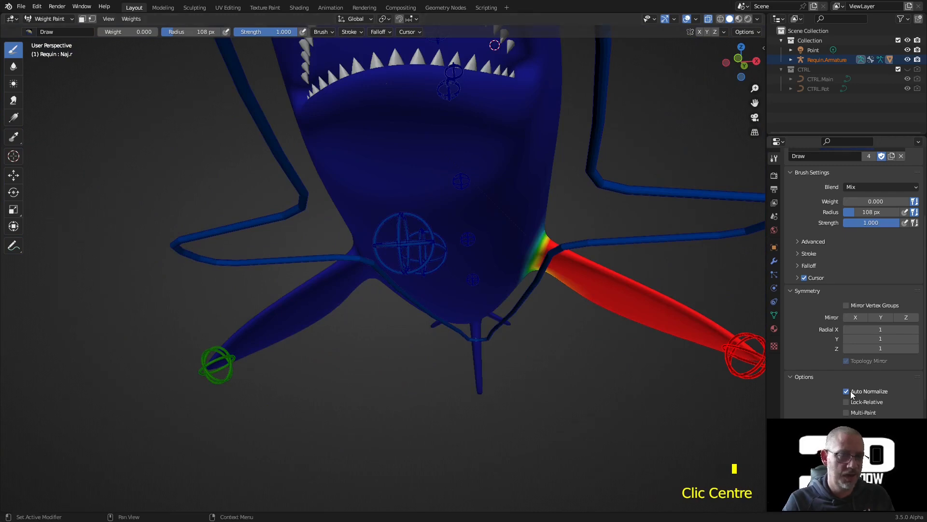
Turn off Auto Normalize, sample the Naj.l group and erase its leftover weight patch at the red-controlled fin's root.
{"action": "middle_click_drag", "start_coordinate": [582, 366], "coordinate": [559, 407]}
{"action": "right_click", "coordinate": [329, 316], "text": "shift"}
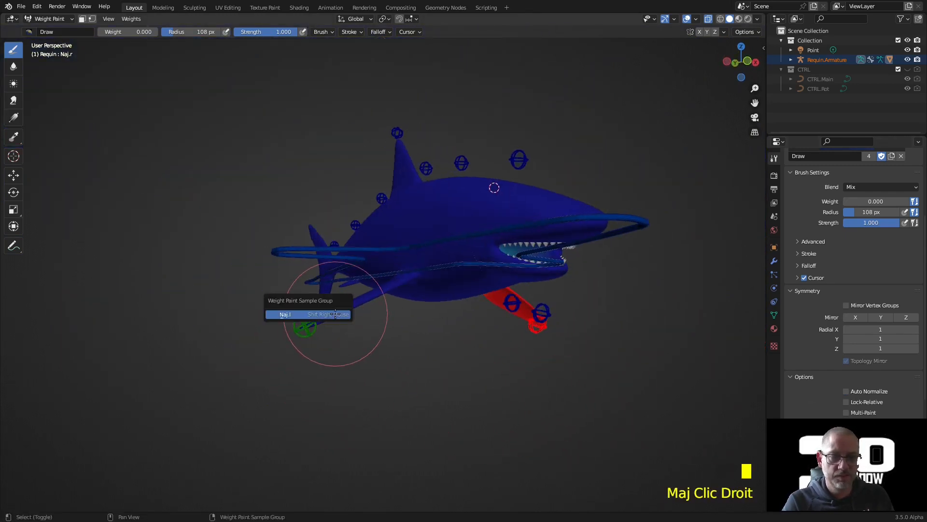
{"action": "left_click", "coordinate": [319, 313]}
{"action": "mouse_move", "coordinate": [319, 313]}
{"action": "middle_mouse_down"}
{"action": "mouse_move", "coordinate": [356, 326]}
{"action": "mouse_move", "coordinate": [451, 248]}
{"action": "middle_mouse_up"}
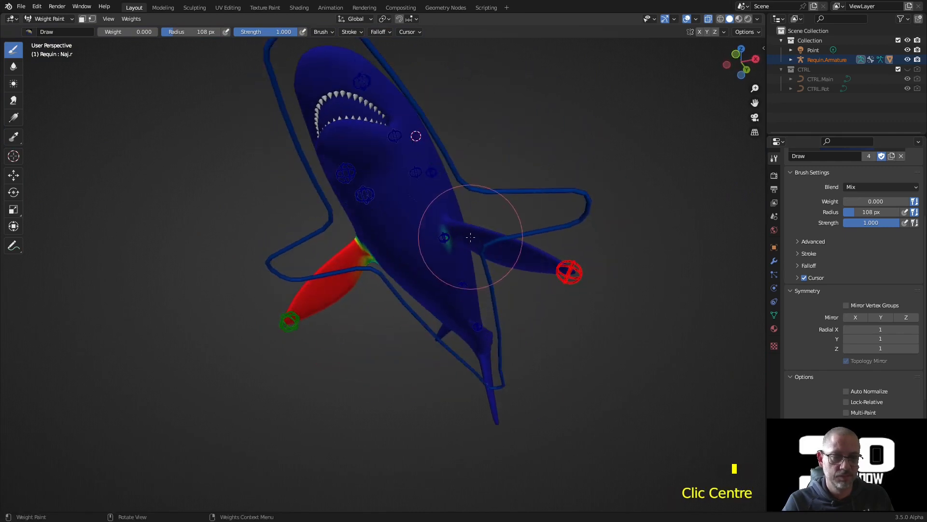
{"action": "left_click_drag", "start_coordinate": [439, 230], "coordinate": [441, 238]}
Sample the vertex group of the red-controlled pectoral fin from the shark's side.
{"action": "mouse_move", "coordinate": [441, 238]}
{"action": "middle_mouse_down"}
{"action": "mouse_move", "coordinate": [444, 280]}
{"action": "mouse_move", "coordinate": [532, 342]}
{"action": "mouse_move", "coordinate": [541, 309]}
{"action": "mouse_move", "coordinate": [548, 316]}
{"action": "mouse_move", "coordinate": [438, 368]}
{"action": "mouse_move", "coordinate": [474, 357]}
{"action": "mouse_move", "coordinate": [360, 331]}
{"action": "middle_mouse_up"}
{"action": "right_click", "coordinate": [554, 340], "text": "shift"}
{"action": "left_click", "coordinate": [554, 338]}
{"action": "scroll", "coordinate": [439, 368], "scroll_direction": "up", "scroll_amount": 4}
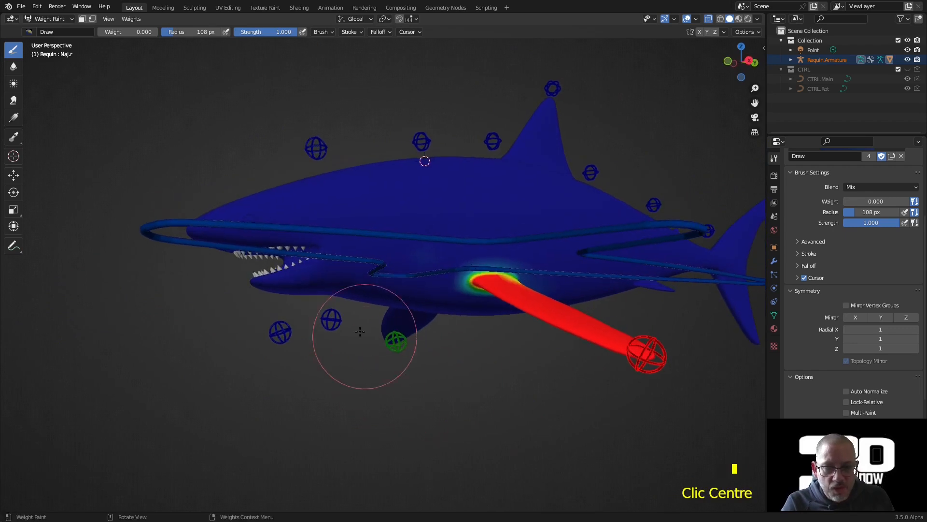
Select the Bone.005 control below the rear of the jaw to show its weights.
{"action": "right_click", "coordinate": [333, 319], "text": "shift"}
{"action": "left_click", "coordinate": [332, 320], "text": "shift"}
{"action": "mouse_move", "coordinate": [331, 320]}
{"action": "middle_mouse_down"}
{"action": "mouse_move", "coordinate": [318, 340]}
{"action": "mouse_move", "coordinate": [330, 338]}
{"action": "mouse_move", "coordinate": [332, 308]}
{"action": "mouse_move", "coordinate": [327, 314]}
{"action": "middle_mouse_up"}
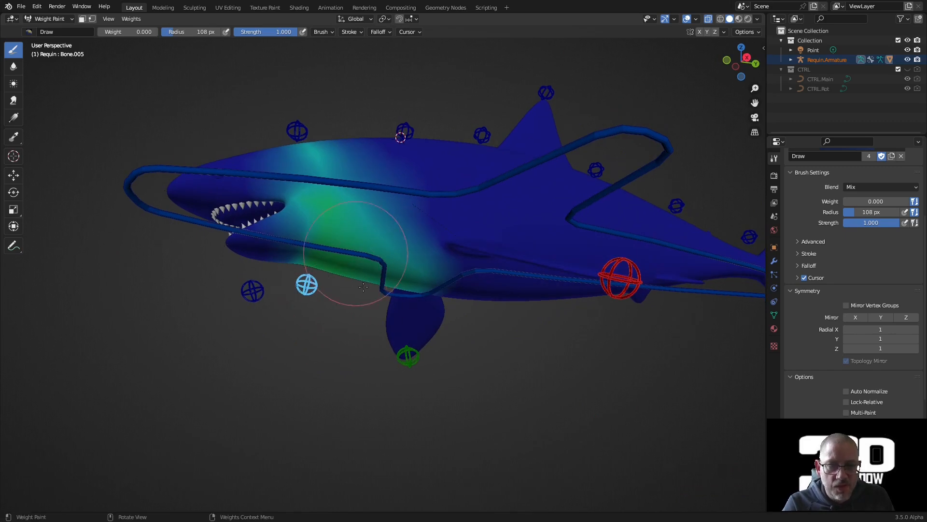
{"action": "scroll", "coordinate": [363, 286], "scroll_direction": "down", "scroll_amount": 2}
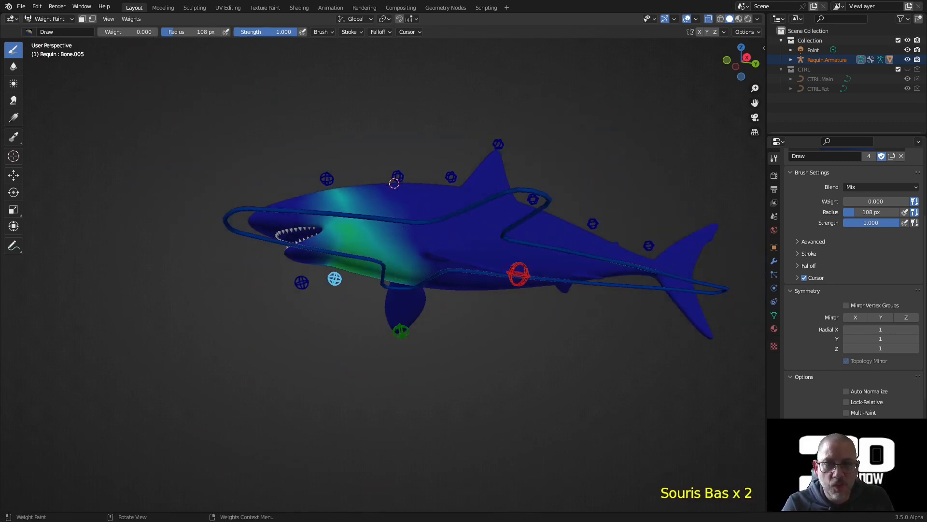
Set the brush strength to 0.418 and enable Auto Normalize.
{"action": "left_click_drag", "start_coordinate": [285, 32], "coordinate": [248, 31]}
{"action": "middle_click_drag", "start_coordinate": [306, 349], "coordinate": [327, 298]}
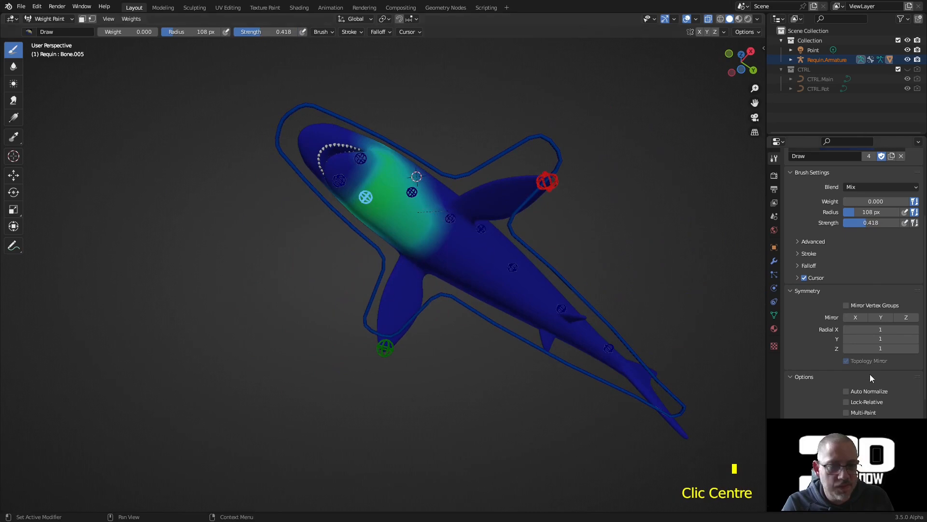
{"action": "left_click", "coordinate": [846, 391]}
{"action": "scroll", "coordinate": [372, 220], "scroll_direction": "up", "scroll_amount": 2}
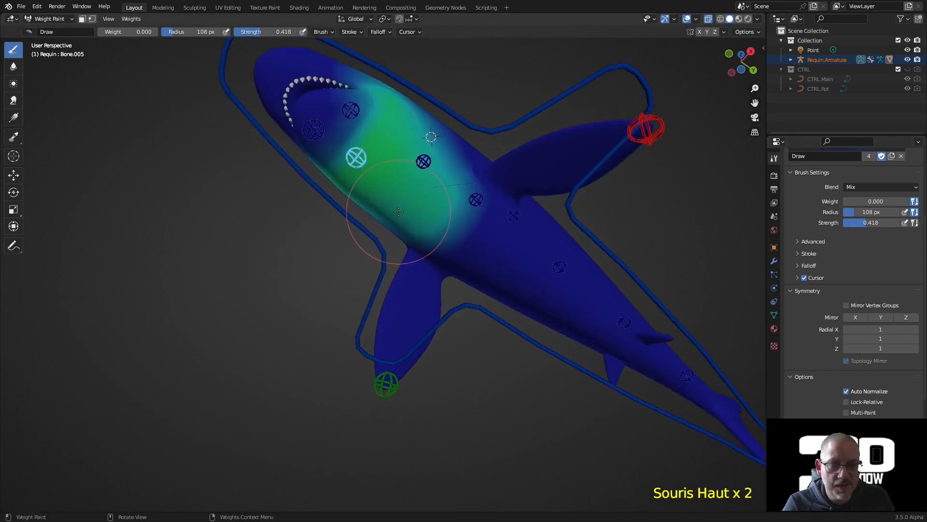
Try to erase the Bone.005 weight on the throat and head side without mirroring, using the 0-weight brush.
{"action": "left_click", "coordinate": [443, 184]}
{"action": "left_click", "coordinate": [413, 179]}
{"action": "left_click", "coordinate": [381, 177]}
{"action": "left_click", "coordinate": [361, 176]}
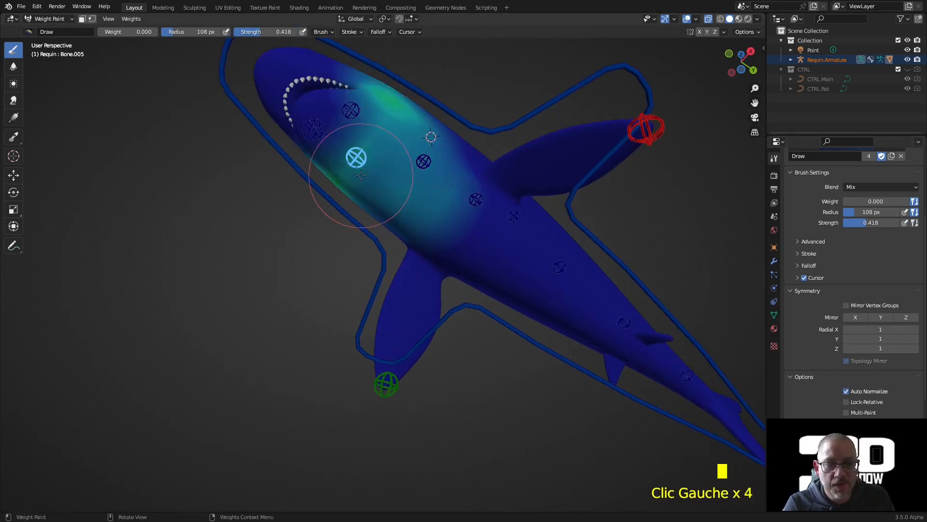
{"action": "mouse_move", "coordinate": [424, 93]}
{"action": "middle_mouse_down"}
{"action": "mouse_move", "coordinate": [355, 160]}
{"action": "mouse_move", "coordinate": [325, 248]}
{"action": "middle_mouse_up"}
{"action": "left_click", "coordinate": [370, 247]}
{"action": "left_click", "coordinate": [383, 254]}
{"action": "left_click", "coordinate": [377, 248]}
{"action": "left_click", "coordinate": [370, 244]}
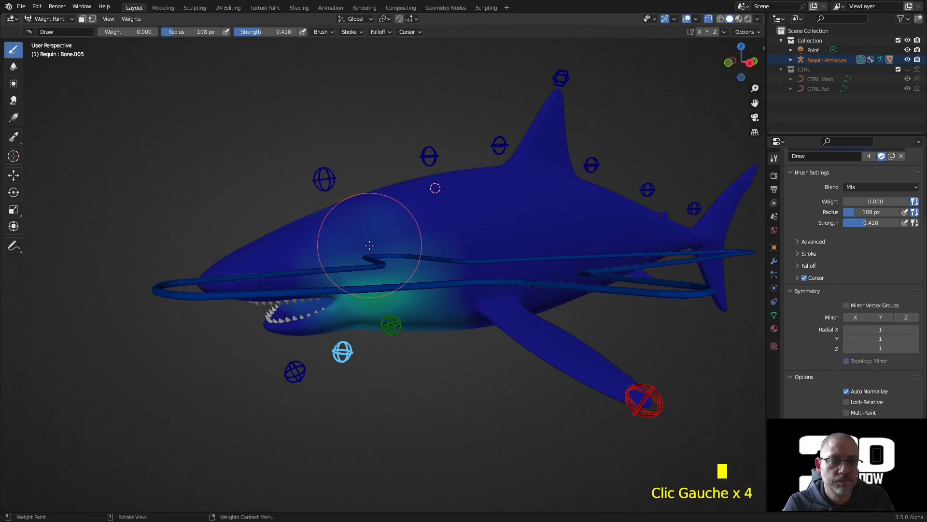
Undo the unmirrored erasing strokes on the throat and head side.
{"action": "key", "text": "ctrl+z"}
{"action": "key", "text": "ctrl+z"}
{"action": "key", "text": "ctrl+z"}
{"action": "key", "text": "ctrl+z"}
{"action": "key", "text": "ctrl+z"}
{"action": "key", "text": "ctrl+z"}
{"action": "middle_click_drag", "start_coordinate": [370, 244], "coordinate": [429, 200]}
{"action": "key", "text": "ctrl+z"}
{"action": "key", "text": "ctrl+z"}
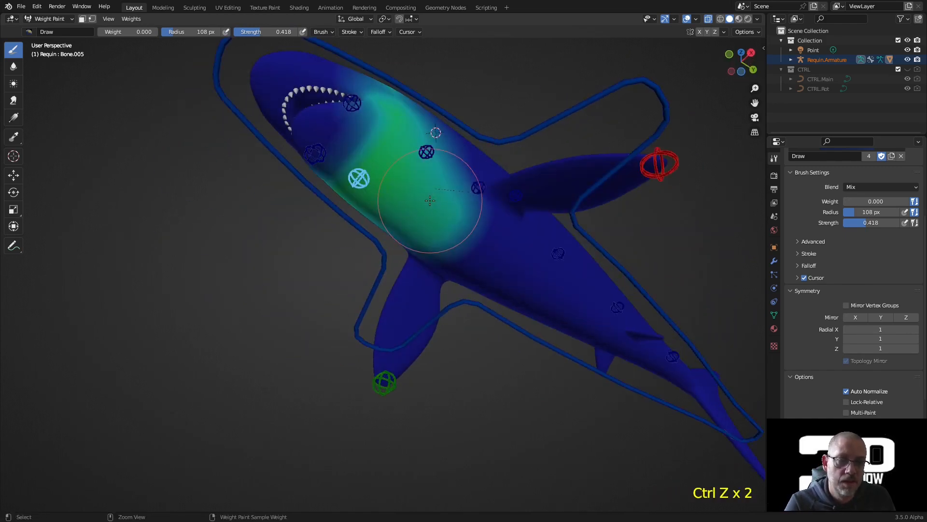
{"action": "key", "text": "ctrl+z"}
{"action": "key", "text": "ctrl+shift+z"}
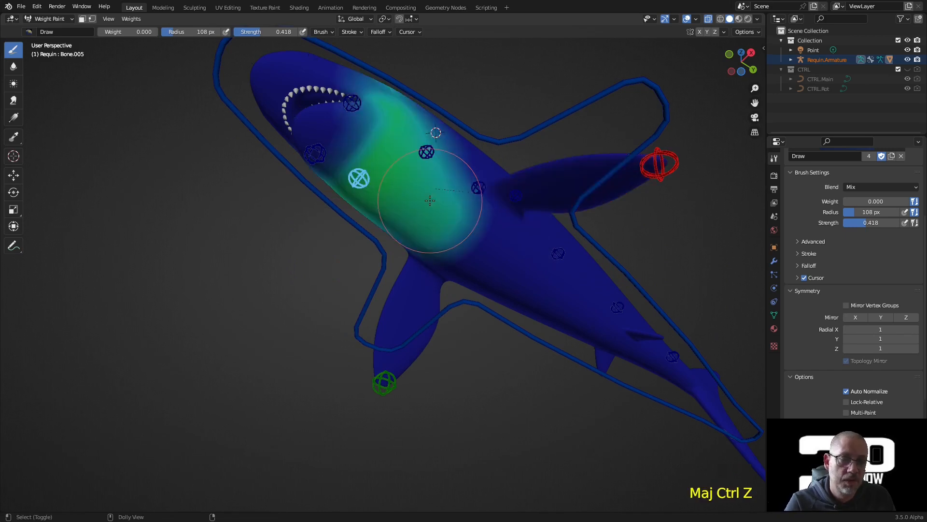
Enable X mirroring and erase the Bone.005 weight from the belly between the jaw and the pectoral fins.
{"action": "left_click", "coordinate": [699, 31]}
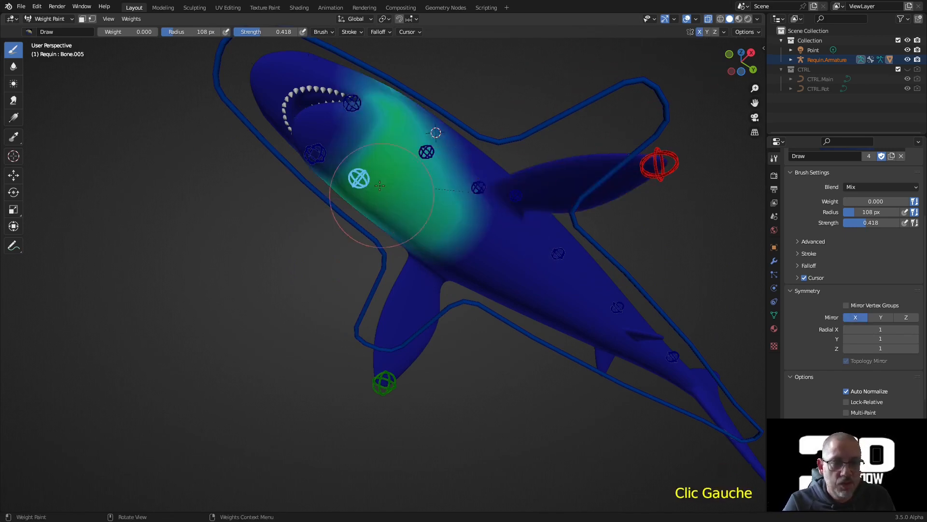
{"action": "left_click", "coordinate": [410, 159]}
{"action": "left_click", "coordinate": [437, 225]}
{"action": "left_click", "coordinate": [447, 213]}
{"action": "left_click", "coordinate": [444, 179]}
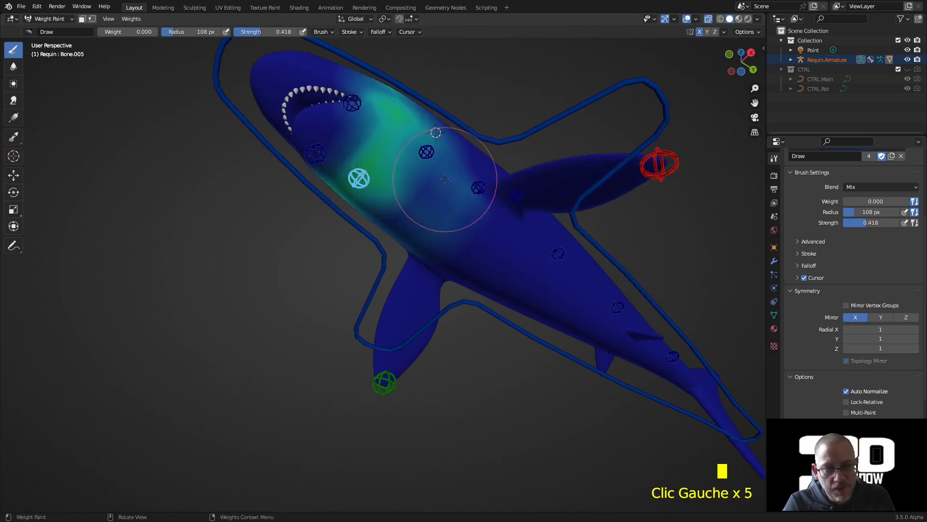
{"action": "left_click", "coordinate": [386, 176]}
{"action": "left_click", "coordinate": [435, 145]}
{"action": "left_click", "coordinate": [428, 207]}
{"action": "left_click", "coordinate": [424, 196]}
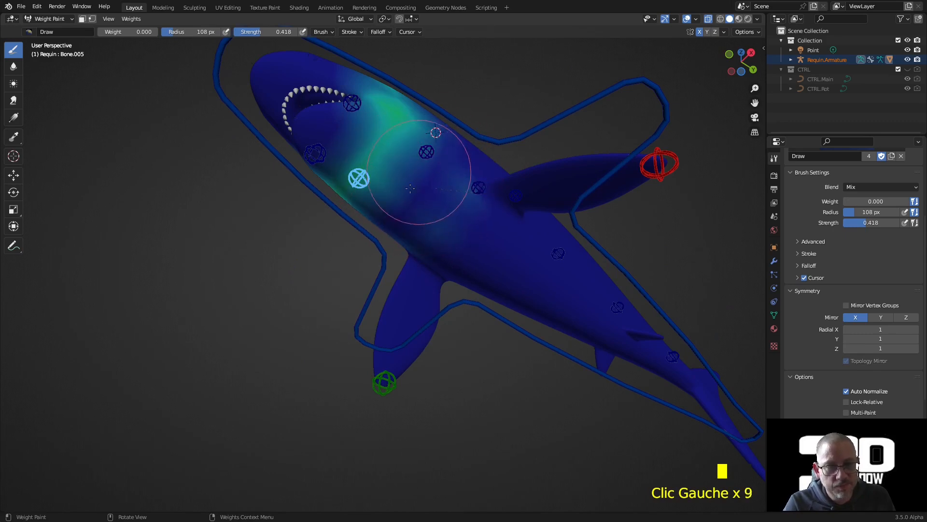
{"action": "left_click", "coordinate": [428, 203]}
{"action": "left_click", "coordinate": [431, 205]}
{"action": "left_click", "coordinate": [430, 205]}
{"action": "left_click", "coordinate": [442, 223]}
Erase the Bone.005 weight from the upper side and top of the head above the jaw.
{"action": "middle_click_drag", "start_coordinate": [443, 226], "coordinate": [435, 249]}
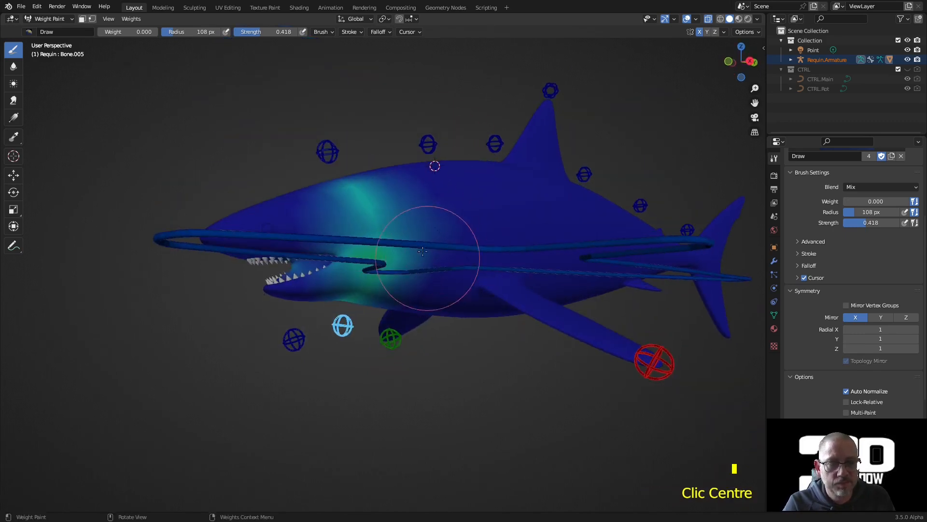
{"action": "left_click", "coordinate": [419, 231]}
{"action": "left_click", "coordinate": [428, 208]}
{"action": "left_click", "coordinate": [401, 198]}
{"action": "left_click", "coordinate": [369, 191]}
{"action": "left_click", "coordinate": [346, 186]}
{"action": "left_click", "coordinate": [325, 182]}
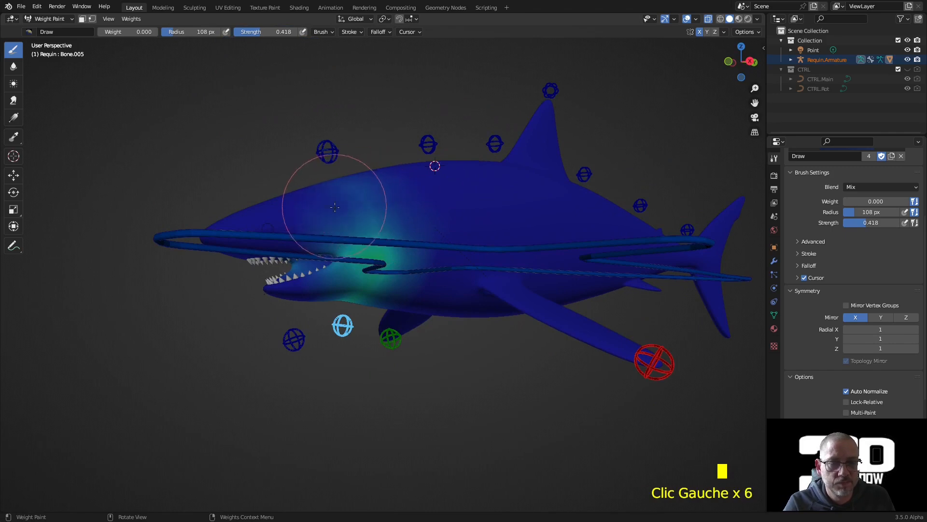
{"action": "left_click", "coordinate": [358, 202]}
{"action": "left_click", "coordinate": [387, 226]}
Test-rotate the jaw control to check how the mouth deforms, leaving the bone in its original pose.
{"action": "mouse_move", "coordinate": [387, 226]}
{"action": "middle_mouse_down"}
{"action": "mouse_move", "coordinate": [626, 213]}
{"action": "mouse_move", "coordinate": [544, 305]}
{"action": "middle_mouse_up"}
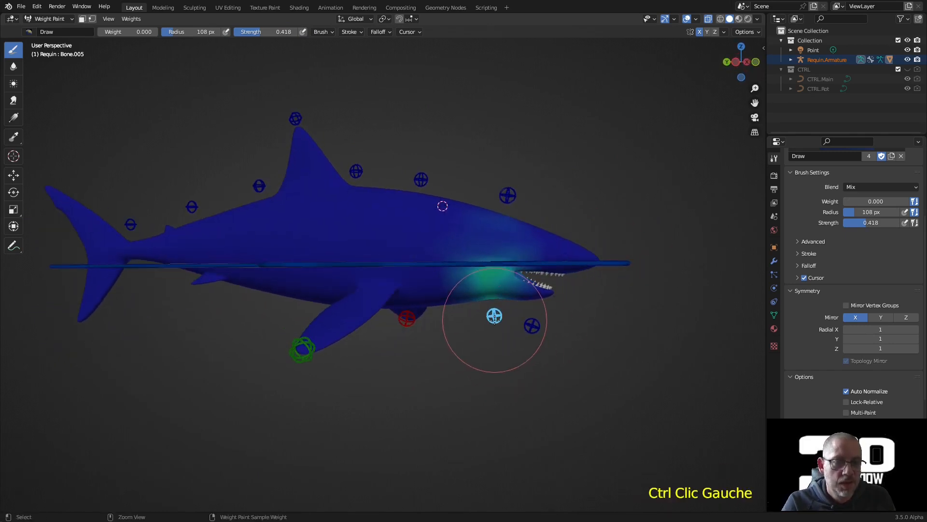
{"action": "key", "text": "r"}
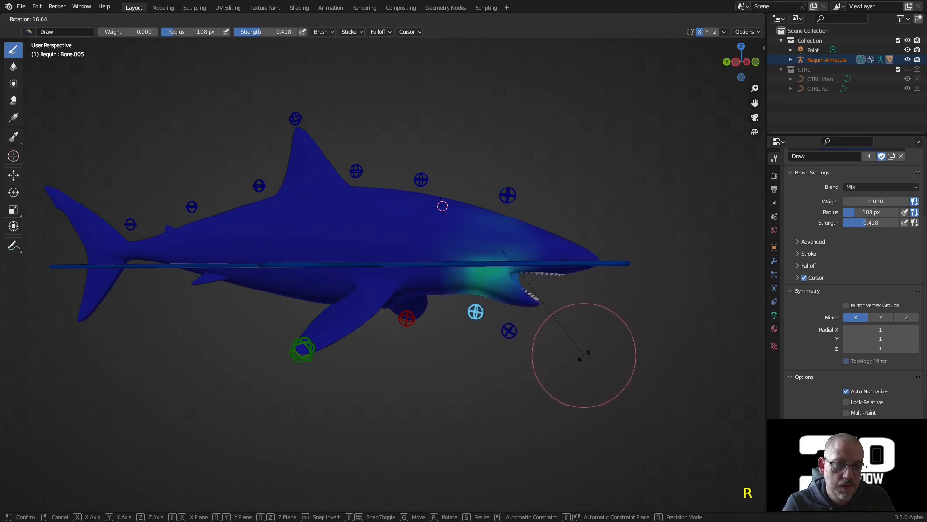
{"action": "left_click", "coordinate": [585, 310]}
{"action": "mouse_move", "coordinate": [454, 353]}
{"action": "middle_mouse_down"}
{"action": "mouse_move", "coordinate": [446, 336]}
{"action": "mouse_move", "coordinate": [458, 351]}
{"action": "middle_mouse_up"}
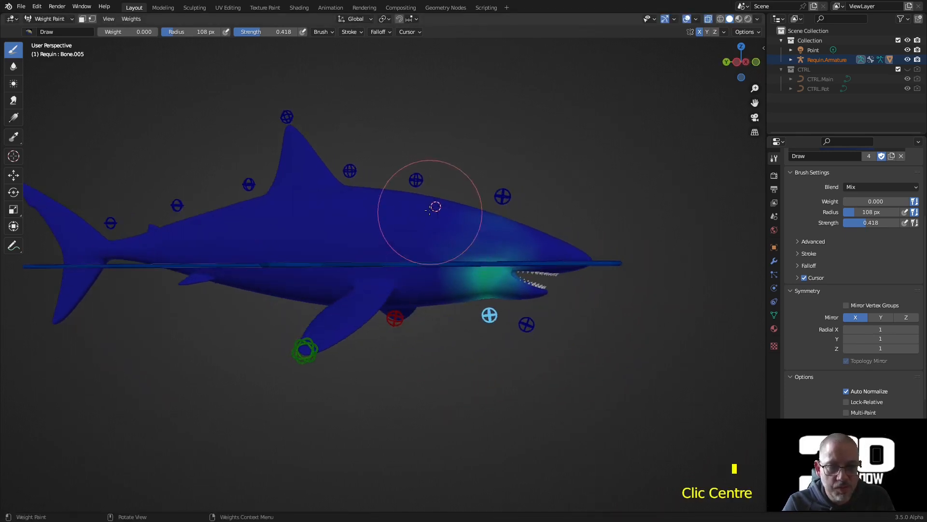
Select the Bone.003 control above the back as the active bone for painting.
{"action": "right_click", "coordinate": [416, 181], "text": "shift"}
{"action": "left_click", "coordinate": [417, 182], "text": "shift"}
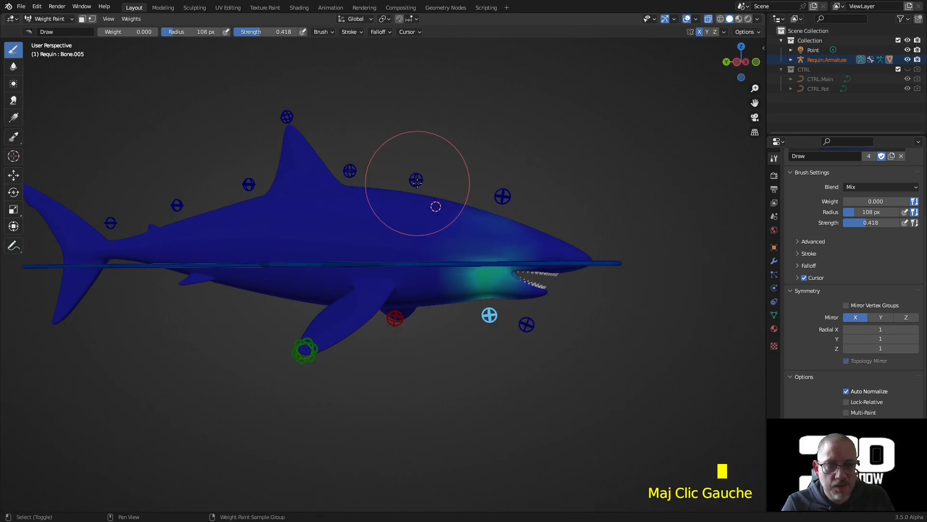
{"action": "middle_click_drag", "start_coordinate": [416, 181], "coordinate": [251, 240]}
{"action": "scroll", "coordinate": [497, 362], "scroll_direction": "up", "scroll_amount": 2}
Set the brush weight to 1.000 and paint Bone.003 influence over the throat and the side of the head behind the jaw.
{"action": "double_click", "coordinate": [115, 42]}
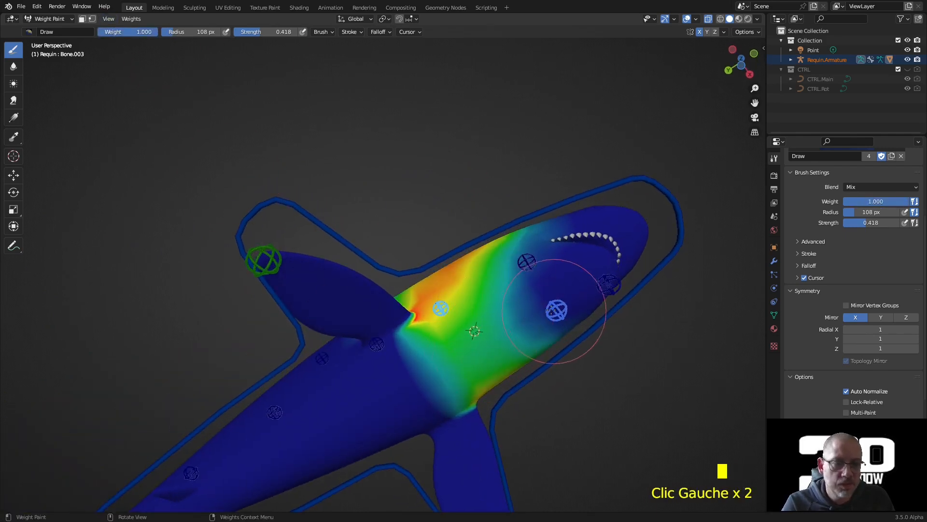
{"action": "left_click", "coordinate": [536, 302]}
{"action": "left_click", "coordinate": [529, 287]}
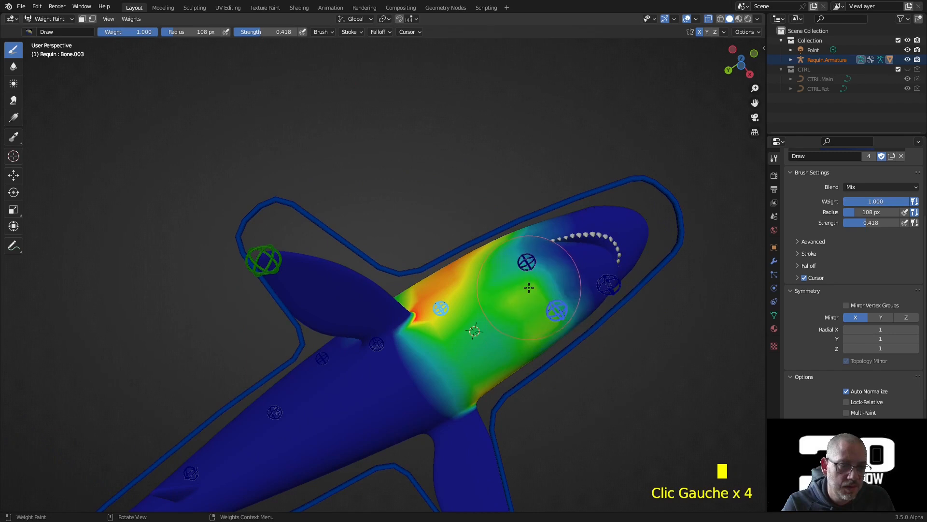
{"action": "left_click", "coordinate": [568, 306]}
{"action": "left_click", "coordinate": [491, 332]}
{"action": "middle_click_drag", "start_coordinate": [491, 332], "coordinate": [526, 332]}
{"action": "left_click", "coordinate": [506, 282]}
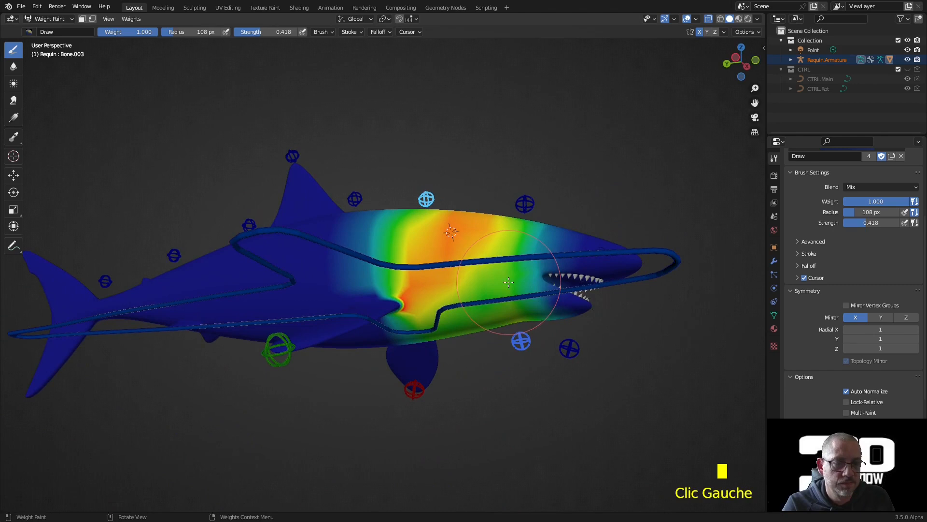
{"action": "mouse_move", "coordinate": [539, 370]}
{"action": "middle_mouse_down"}
{"action": "mouse_move", "coordinate": [519, 309]}
{"action": "mouse_move", "coordinate": [556, 261]}
{"action": "mouse_move", "coordinate": [563, 202]}
{"action": "mouse_move", "coordinate": [552, 189]}
{"action": "middle_mouse_up"}
{"action": "left_click", "coordinate": [564, 263]}
Sample the Bone.004 vertex group from the side of the head above the mouth.
{"action": "right_click", "coordinate": [548, 175], "text": "shift"}
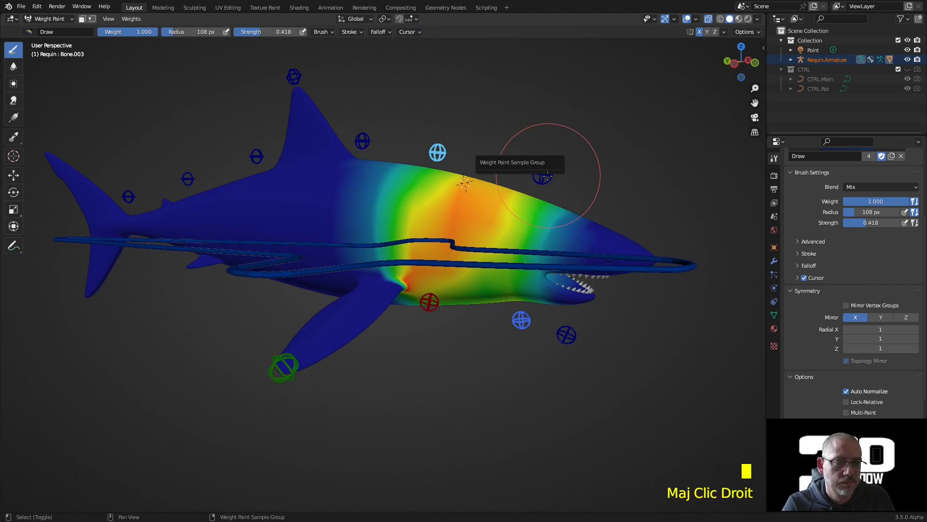
{"action": "left_click", "coordinate": [545, 207], "text": "shift"}
{"action": "left_click", "coordinate": [538, 222], "text": "shift"}
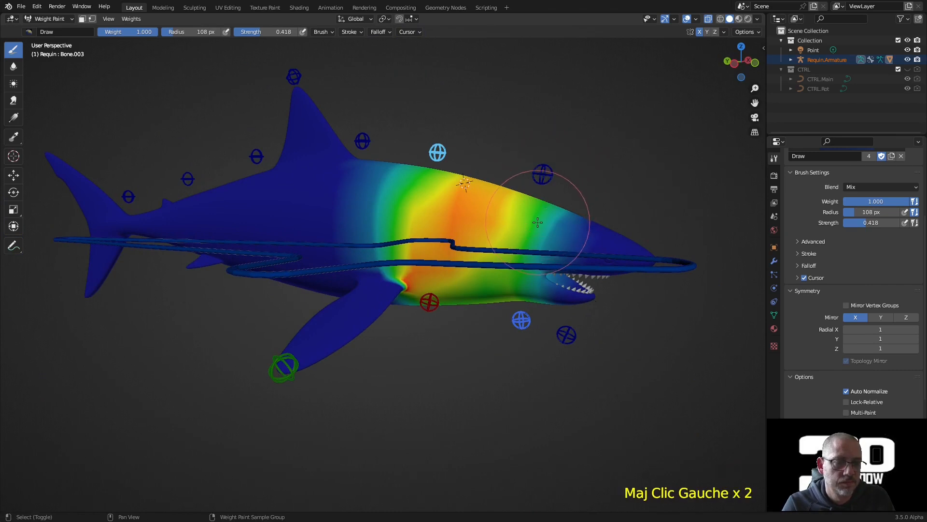
{"action": "right_click", "coordinate": [559, 238], "text": "shift"}
{"action": "left_click", "coordinate": [557, 238]}
{"action": "right_click", "coordinate": [557, 237], "text": "shift"}
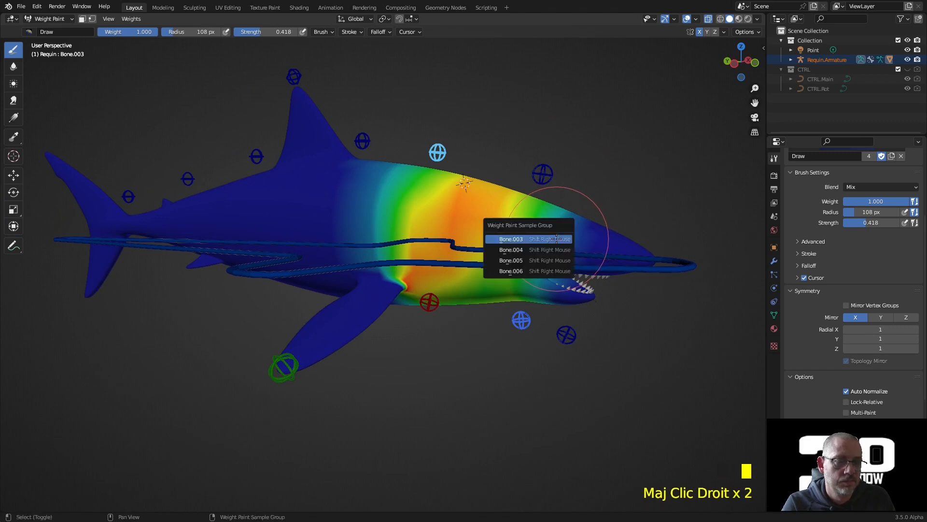
{"action": "left_click", "coordinate": [557, 250]}
Leave weight painting for Object Mode, select the Requin.Armature rig and enter Pose Mode.
{"action": "middle_click_drag", "start_coordinate": [558, 251], "coordinate": [441, 215]}
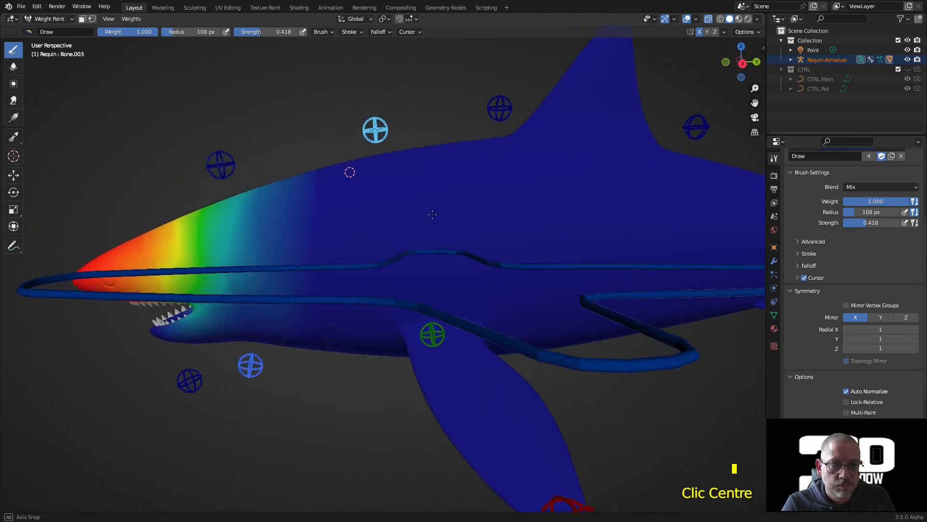
{"action": "scroll", "coordinate": [441, 216], "scroll_direction": "down", "scroll_amount": 4}
{"action": "middle_click_drag", "start_coordinate": [500, 253], "coordinate": [541, 269]}
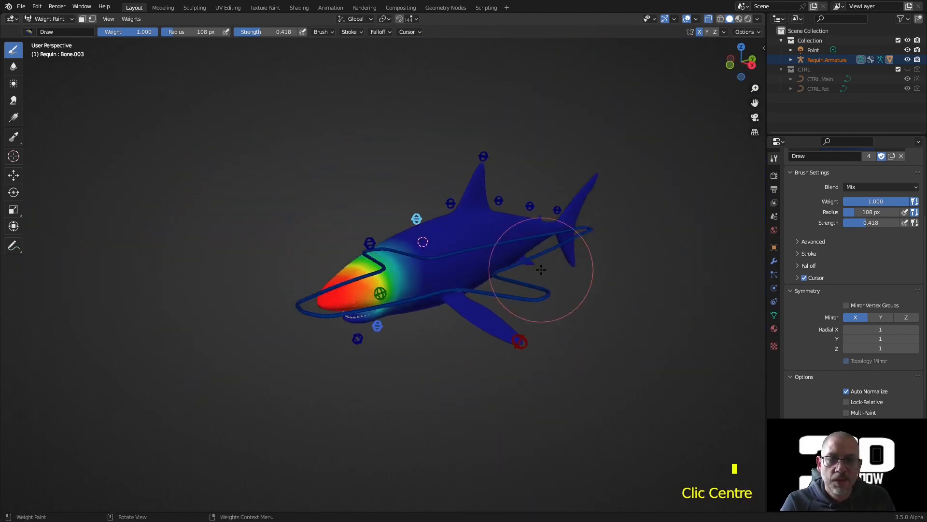
{"action": "scroll", "coordinate": [269, 187], "scroll_direction": "up", "scroll_amount": 3}
{"action": "left_click", "coordinate": [45, 19]}
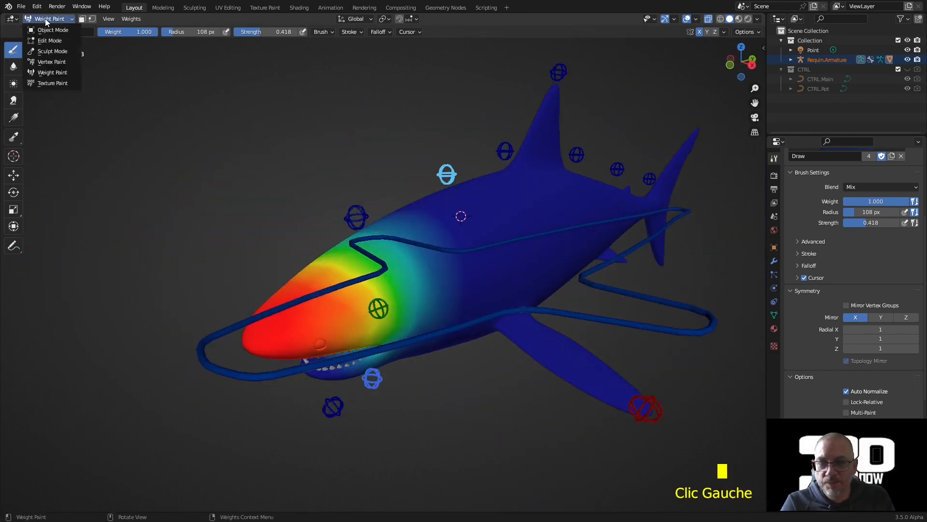
{"action": "left_click", "coordinate": [54, 32]}
{"action": "left_click", "coordinate": [351, 219]}
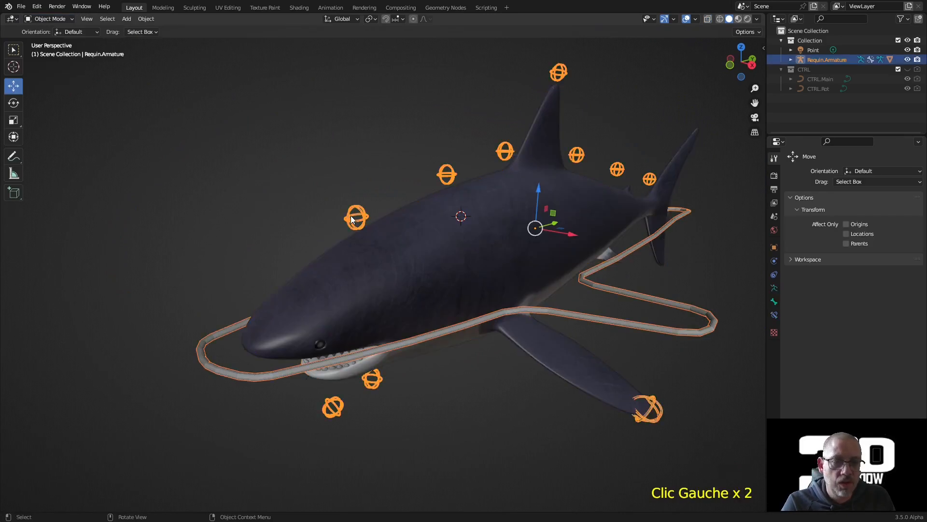
{"action": "key", "text": "ctrl+Tab"}
Rotate the Bone.003 control to raise the shark's head and expose the throat deformation.
{"action": "middle_click_drag", "start_coordinate": [384, 284], "coordinate": [385, 216]}
{"action": "left_click_drag", "start_coordinate": [381, 215], "coordinate": [404, 240]}
{"action": "middle_click_drag", "start_coordinate": [497, 314], "coordinate": [426, 274]}
Leave Pose Mode, select the shark mesh alone and return it to Weight Paint mode.
{"action": "left_click", "coordinate": [347, 235]}
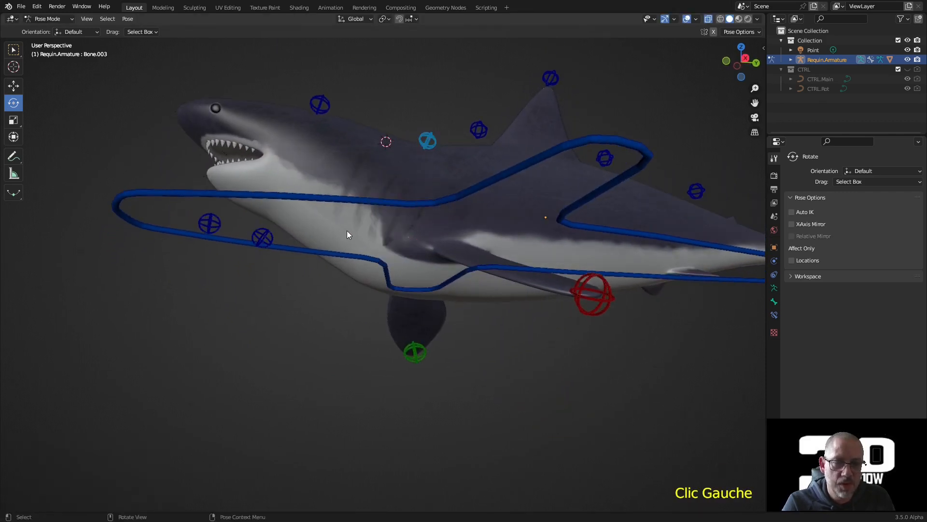
{"action": "key", "text": "ctrl+Tab"}
{"action": "left_click", "coordinate": [350, 143]}
{"action": "key", "text": "ctrl+Tab"}
{"action": "key", "text": "ctrl+Tab"}
{"action": "left_click", "coordinate": [325, 128]}
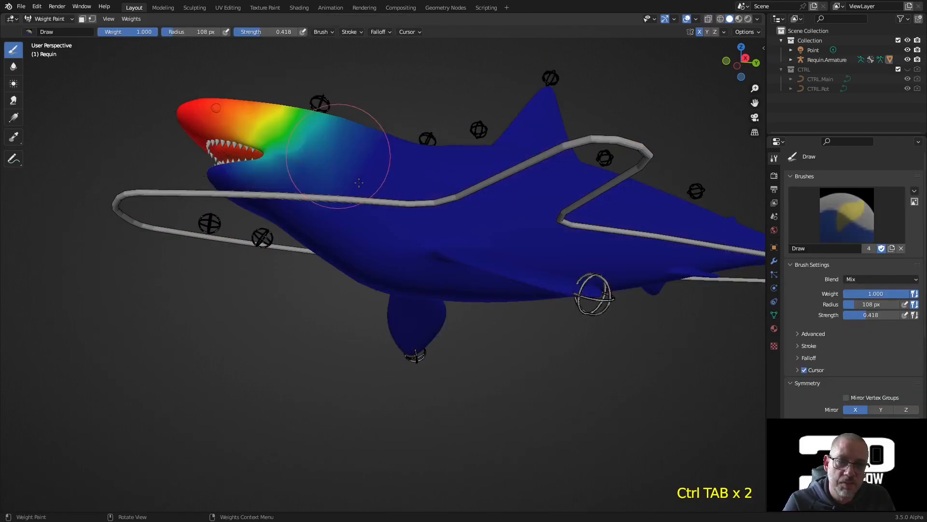
Blur the rear edge of the head bone's weights along the shark's neck.
{"action": "right_click", "coordinate": [429, 139], "text": "shift"}
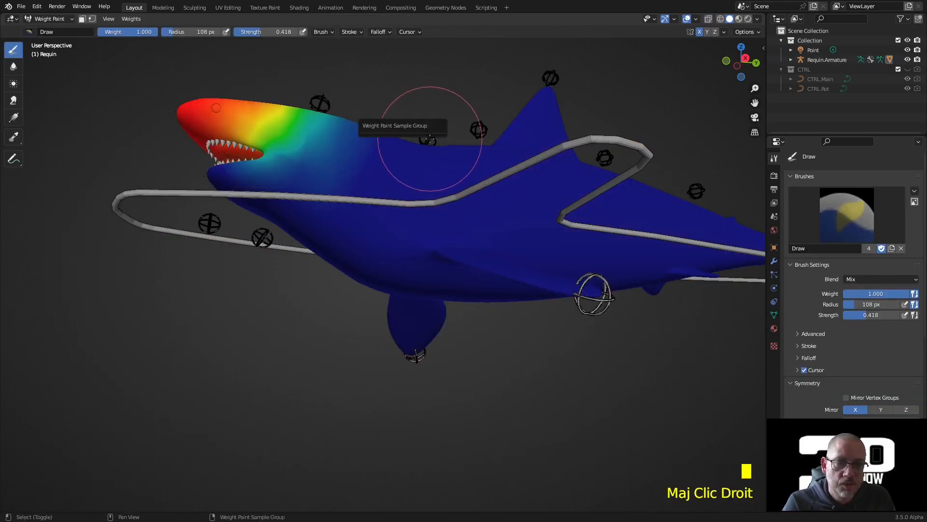
{"action": "right_click", "coordinate": [429, 139], "text": "shift"}
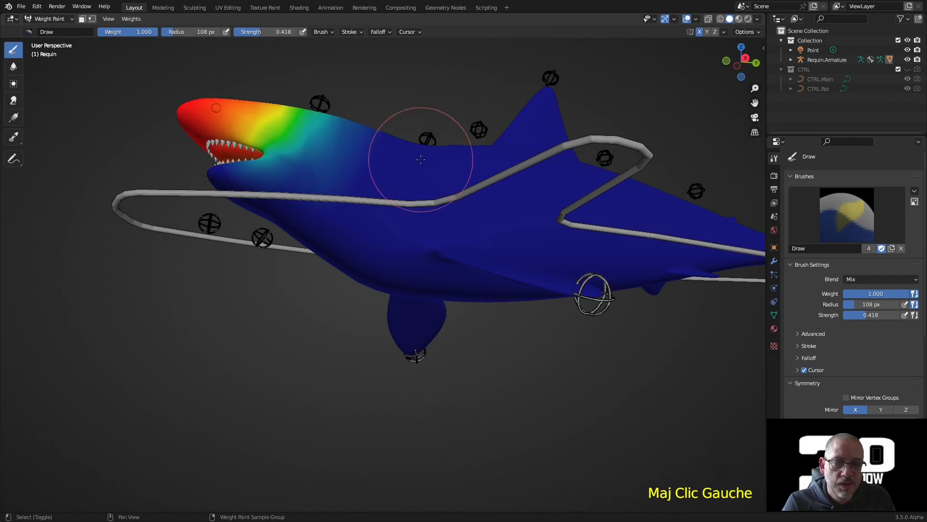
{"action": "left_click", "coordinate": [404, 155], "text": "shift"}
{"action": "left_click", "coordinate": [404, 193], "text": "shift"}
Sample the Bone.002 vertex group from the flank, followed by Bone.003 from the neck.
{"action": "right_click", "coordinate": [399, 203], "text": "shift"}
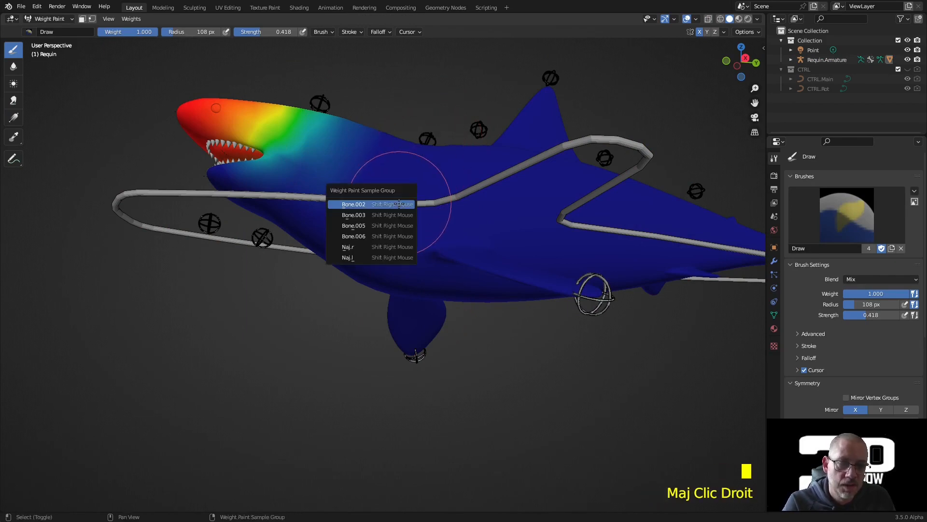
{"action": "left_click", "coordinate": [397, 205]}
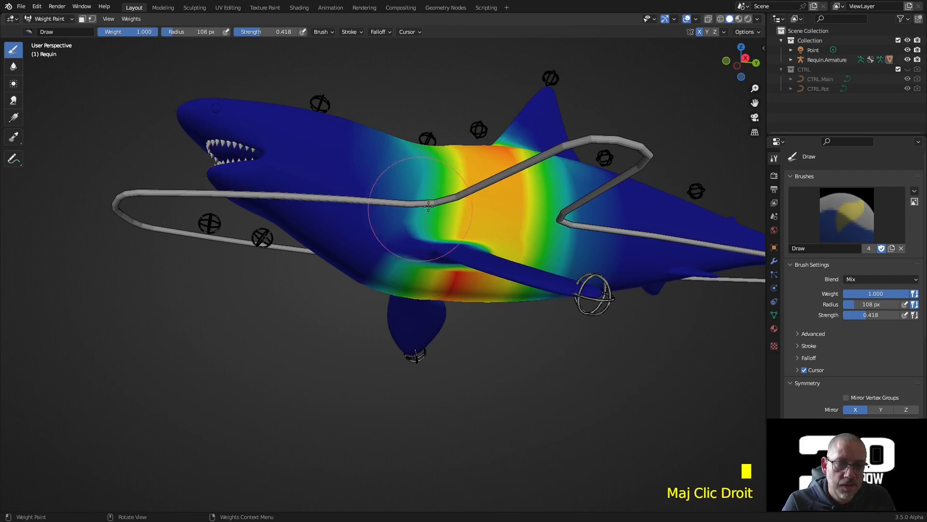
{"action": "right_click", "coordinate": [371, 200], "text": "shift"}
{"action": "left_click", "coordinate": [362, 211]}
{"action": "middle_click_drag", "start_coordinate": [446, 275], "coordinate": [450, 250]}
{"action": "scroll", "coordinate": [422, 188], "scroll_direction": "down", "scroll_amount": 2}
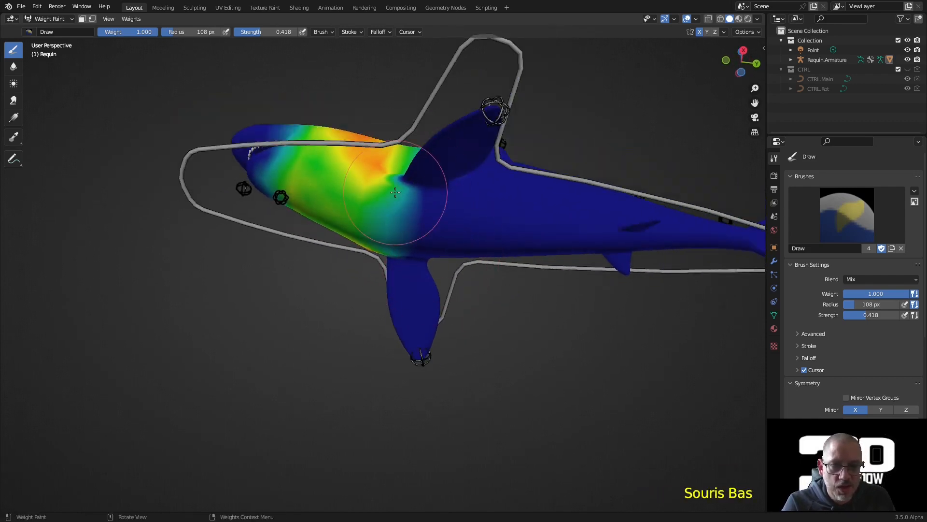
Set the Draw brush strength to 0.328 and paint Bone.003 weight on the throat ahead of the pectoral fins.
{"action": "left_click_drag", "start_coordinate": [269, 32], "coordinate": [262, 32]}
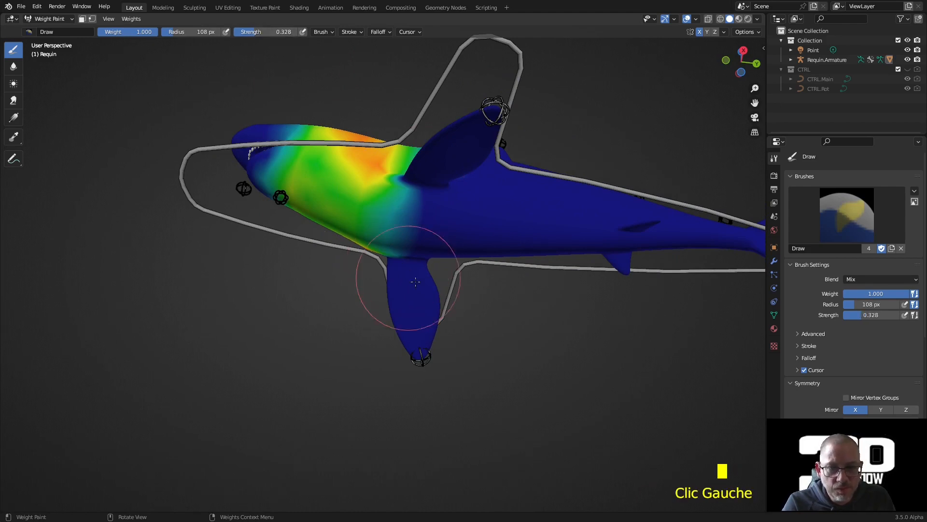
{"action": "left_click", "coordinate": [381, 205]}
{"action": "left_click", "coordinate": [376, 203]}
{"action": "left_click", "coordinate": [370, 200]}
{"action": "left_click", "coordinate": [366, 198]}
{"action": "left_click", "coordinate": [383, 209]}
{"action": "left_click", "coordinate": [401, 221]}
{"action": "middle_click_drag", "start_coordinate": [403, 198], "coordinate": [395, 291]}
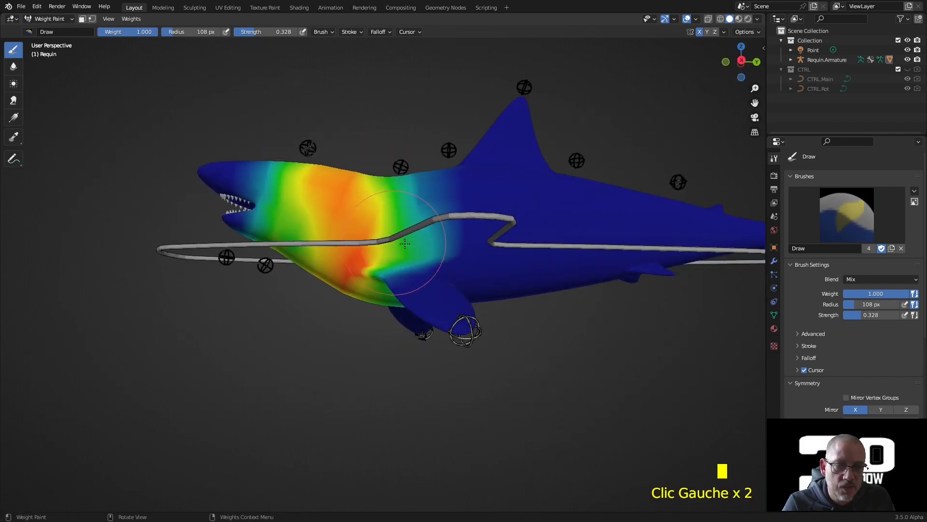
Paint more Bone.003 weight on the underside along the midline between the pectoral fins.
{"action": "mouse_move", "coordinate": [449, 248]}
{"action": "middle_mouse_down"}
{"action": "mouse_move", "coordinate": [431, 255]}
{"action": "mouse_move", "coordinate": [424, 245]}
{"action": "mouse_move", "coordinate": [447, 249]}
{"action": "middle_mouse_up"}
{"action": "middle_click_drag", "start_coordinate": [501, 227], "coordinate": [529, 246]}
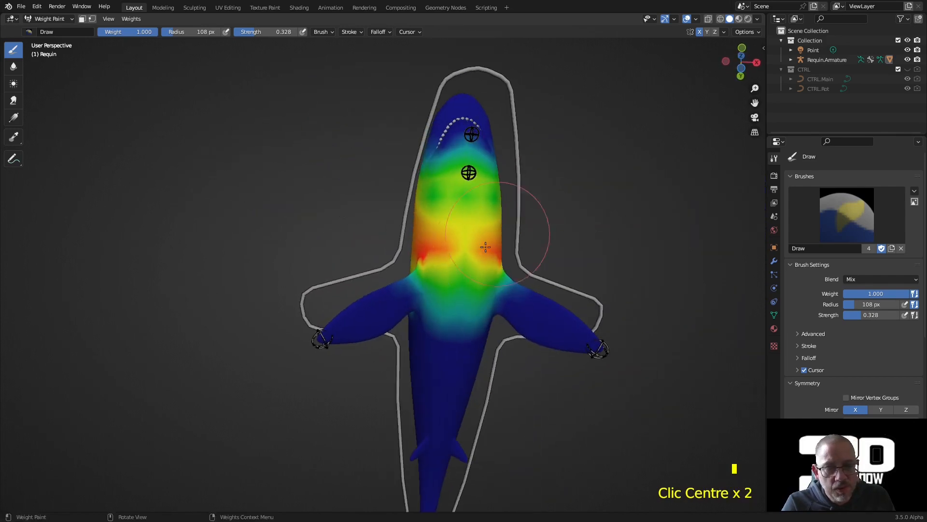
{"action": "left_click", "coordinate": [459, 269]}
{"action": "left_click", "coordinate": [459, 292]}
{"action": "left_click", "coordinate": [461, 304]}
{"action": "left_click", "coordinate": [454, 333]}
{"action": "middle_click_drag", "start_coordinate": [454, 333], "coordinate": [397, 355]}
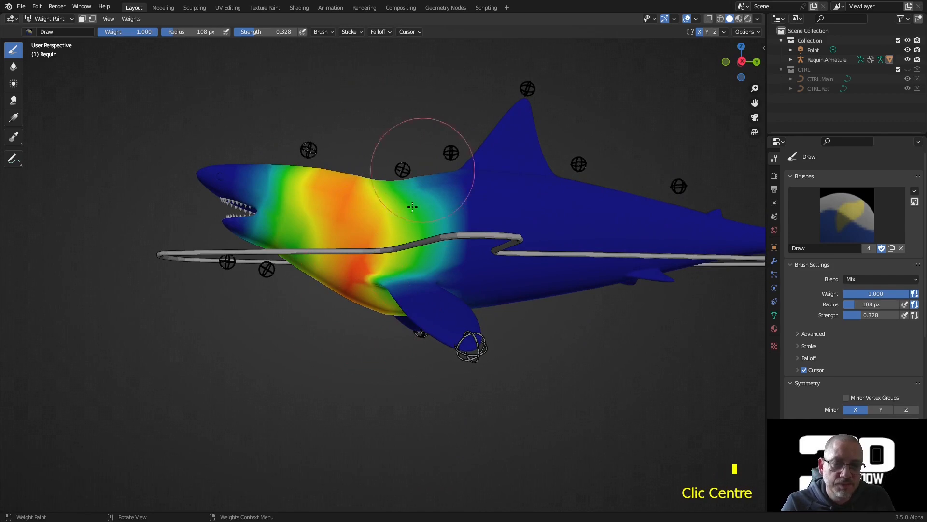
Sample the Bone.002 group above the pectoral fin and paint its weight onto the belly beside the fin base.
{"action": "right_click", "coordinate": [442, 229], "text": "shift"}
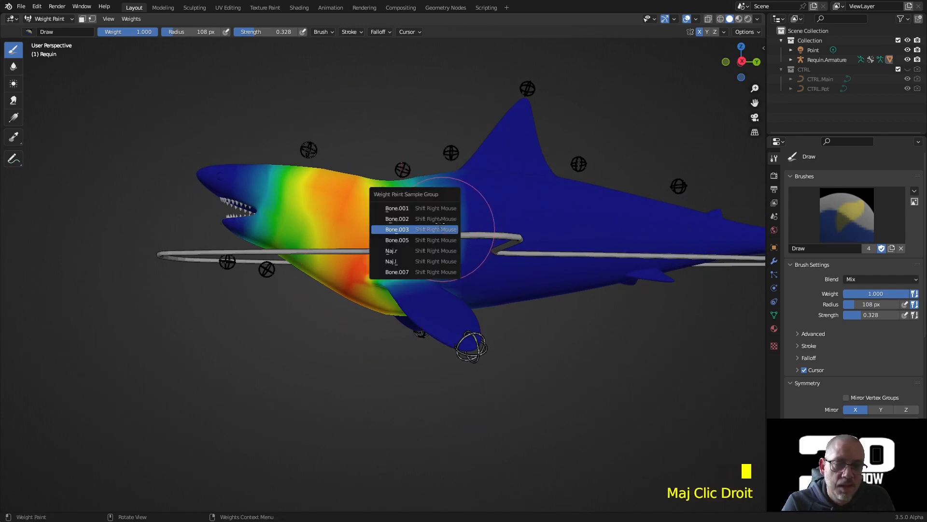
{"action": "left_click", "coordinate": [440, 228]}
{"action": "middle_click_drag", "start_coordinate": [466, 251], "coordinate": [469, 203]}
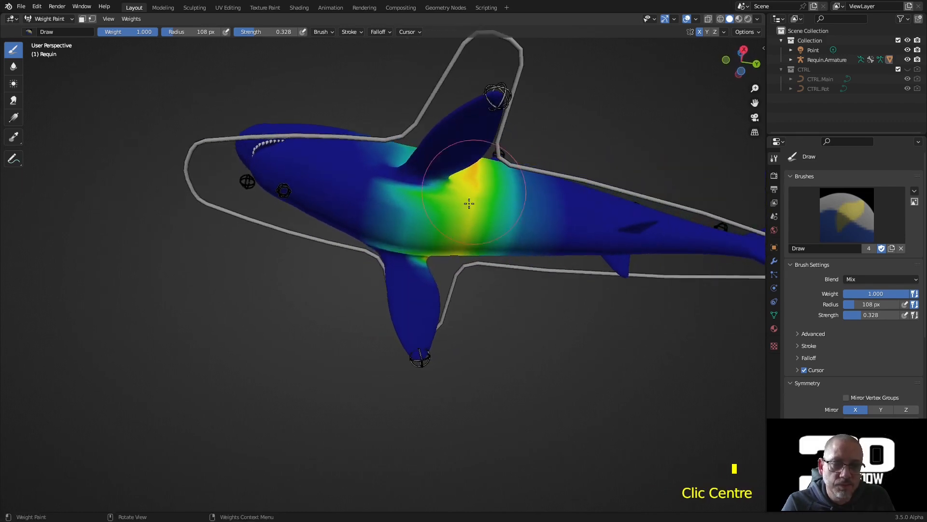
{"action": "left_click_drag", "start_coordinate": [405, 215], "coordinate": [402, 246]}
{"action": "middle_click_drag", "start_coordinate": [465, 232], "coordinate": [567, 299]}
{"action": "scroll", "coordinate": [831, 354], "scroll_direction": "down", "scroll_amount": 6}
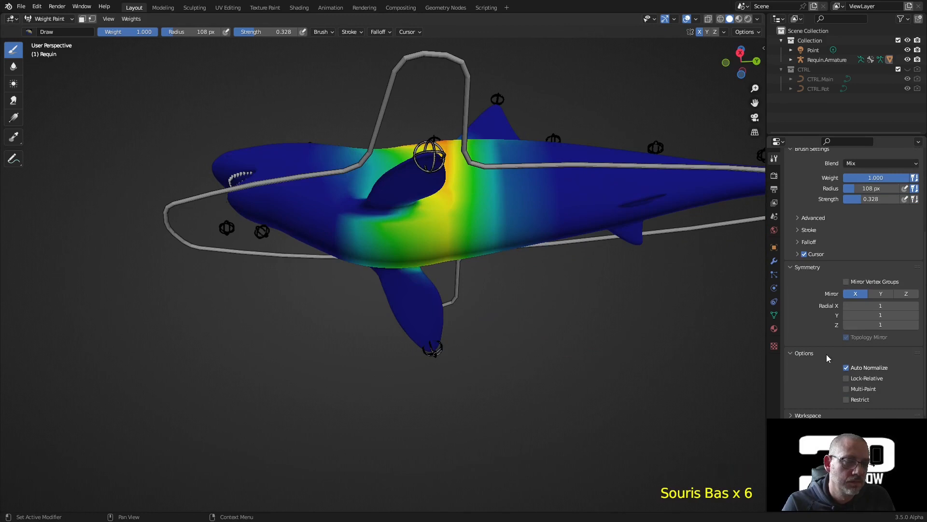
{"action": "middle_click_drag", "start_coordinate": [562, 242], "coordinate": [546, 307]}
{"action": "scroll", "coordinate": [534, 310], "scroll_direction": "up", "scroll_amount": 3}
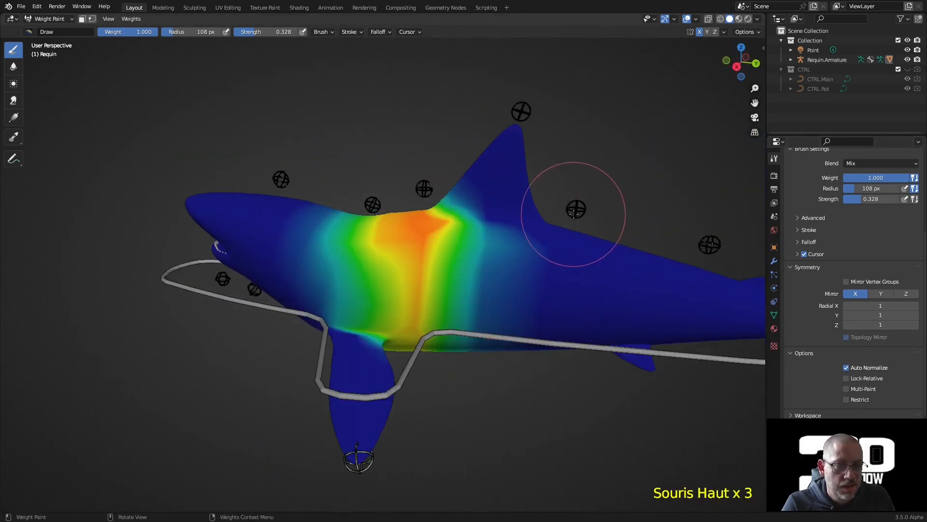
Sample the Bone.001 and Bone.007 vertex groups from the flank below and behind the dorsal fin.
{"action": "right_click", "coordinate": [551, 294], "text": "shift"}
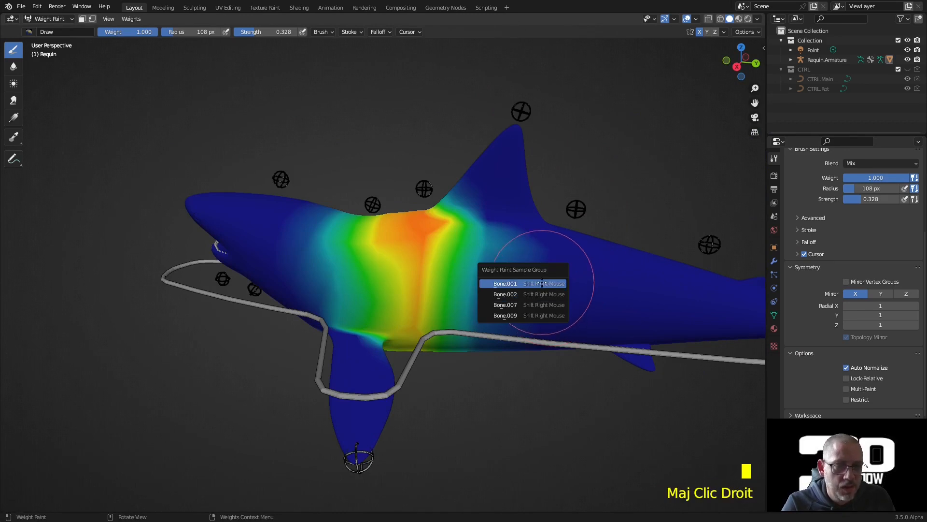
{"action": "left_click", "coordinate": [542, 283]}
{"action": "right_click", "coordinate": [545, 283], "text": "shift"}
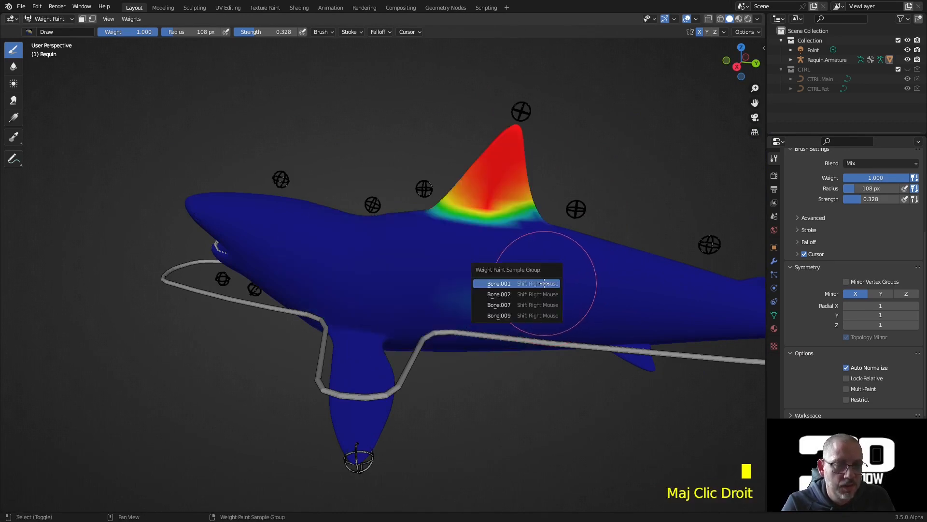
{"action": "left_click", "coordinate": [542, 305]}
Try to pick a bone's vertex group directly from the control shapes above the back and tail.
{"action": "middle_click_drag", "start_coordinate": [555, 302], "coordinate": [579, 278]}
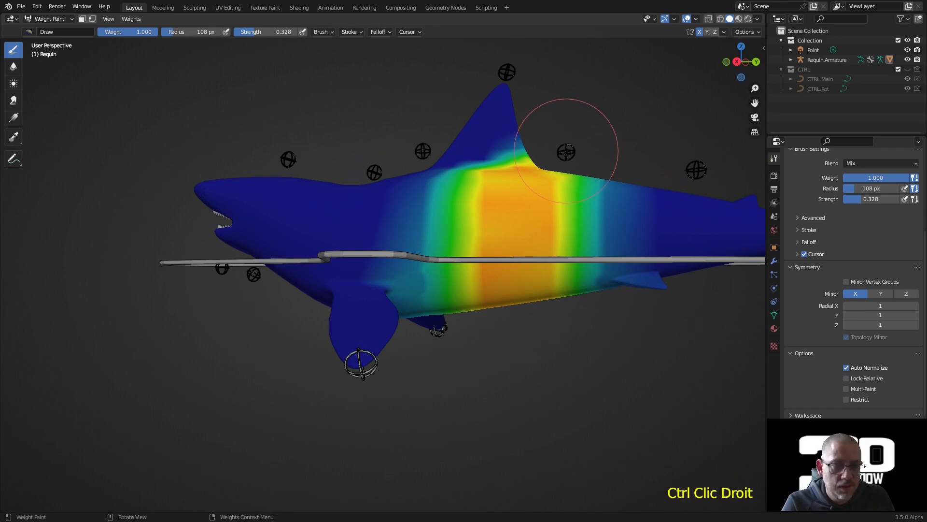
{"action": "middle_click_drag", "start_coordinate": [566, 151], "coordinate": [580, 168]}
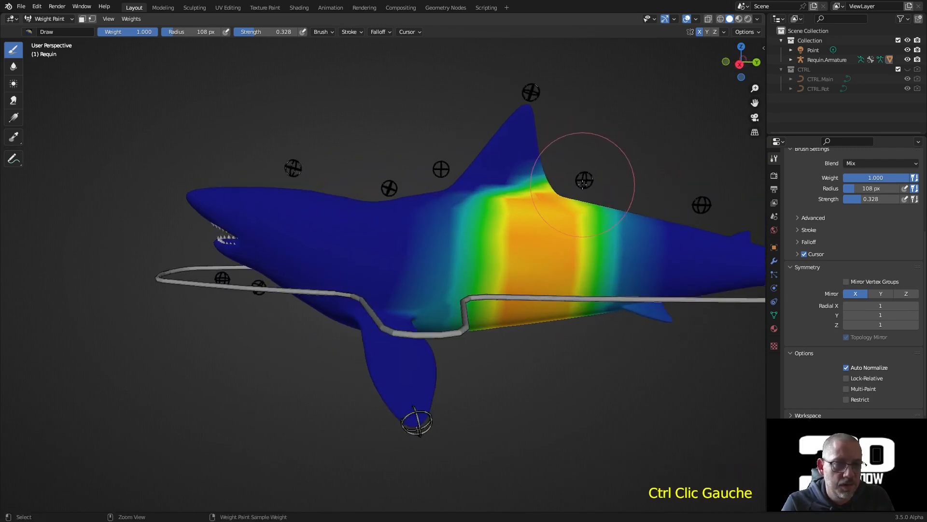
{"action": "right_click", "coordinate": [587, 178], "text": "shift"}
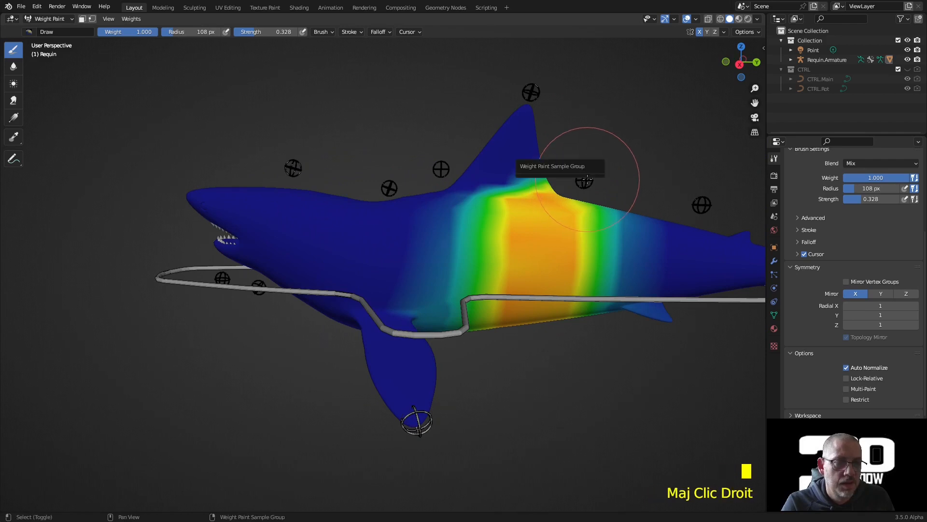
{"action": "right_click", "coordinate": [564, 264], "text": "ctrl"}
{"action": "middle_click_drag", "start_coordinate": [588, 260], "coordinate": [549, 251]}
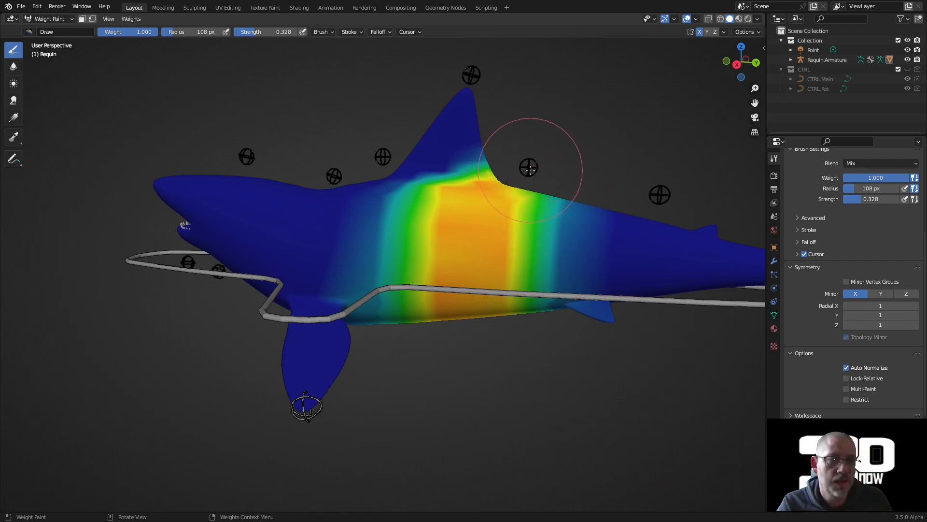
{"action": "right_click", "coordinate": [659, 195], "text": "shift"}
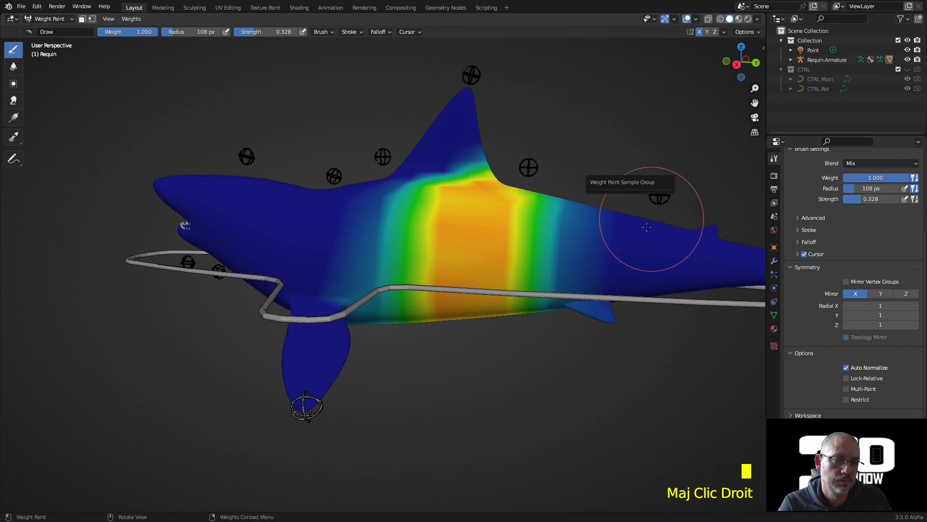
Sample the Bone.009 vertex group from the rear flank to view its weights.
{"action": "right_click", "coordinate": [638, 255], "text": "shift"}
{"action": "left_click", "coordinate": [638, 255]}
{"action": "right_click", "coordinate": [594, 247], "text": "shift"}
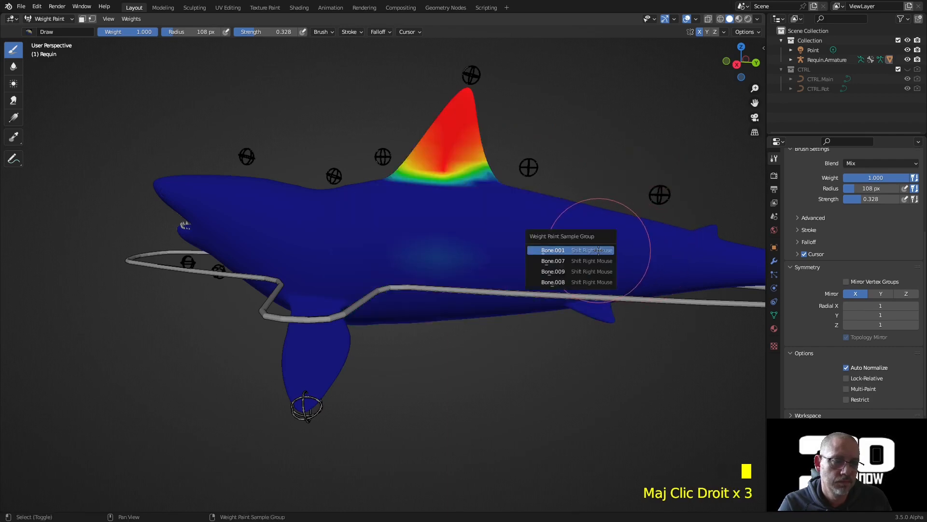
{"action": "left_click", "coordinate": [584, 267]}
{"action": "middle_click_drag", "start_coordinate": [584, 267], "coordinate": [546, 232]}
Sample the Bone.007 vertex group again from the flank below the dorsal fin.
{"action": "right_click", "coordinate": [527, 243], "text": "shift"}
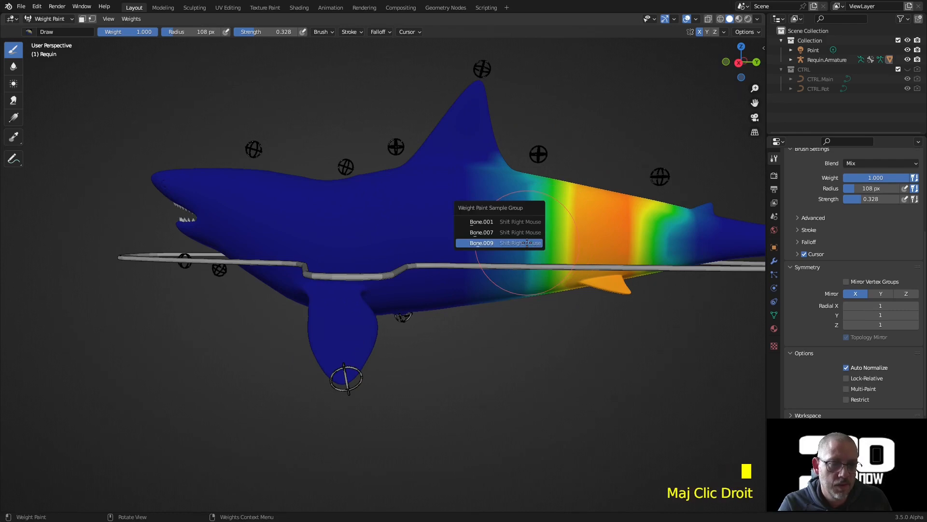
{"action": "right_click", "coordinate": [527, 243], "text": "shift"}
{"action": "left_click", "coordinate": [520, 233]}
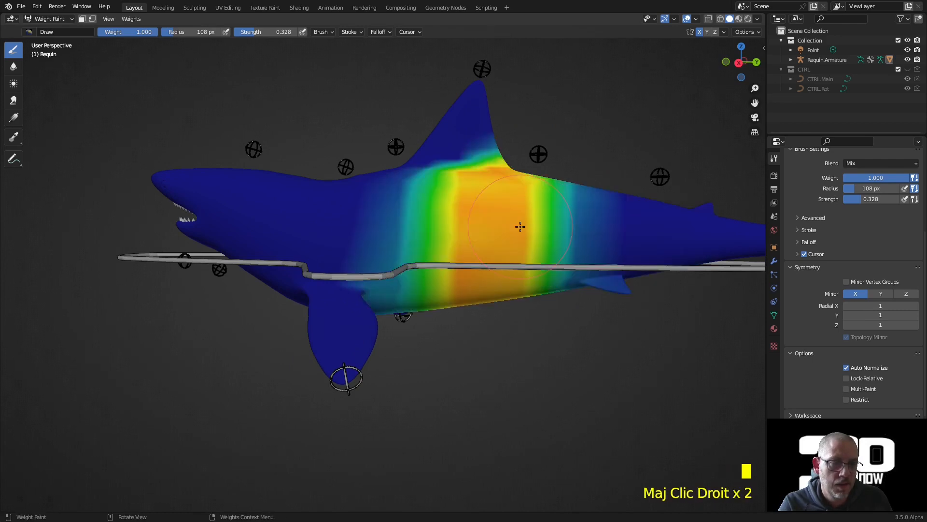
{"action": "mouse_move", "coordinate": [544, 231]}
{"action": "middle_mouse_down"}
{"action": "mouse_move", "coordinate": [548, 238]}
{"action": "mouse_move", "coordinate": [551, 217]}
{"action": "middle_mouse_up"}
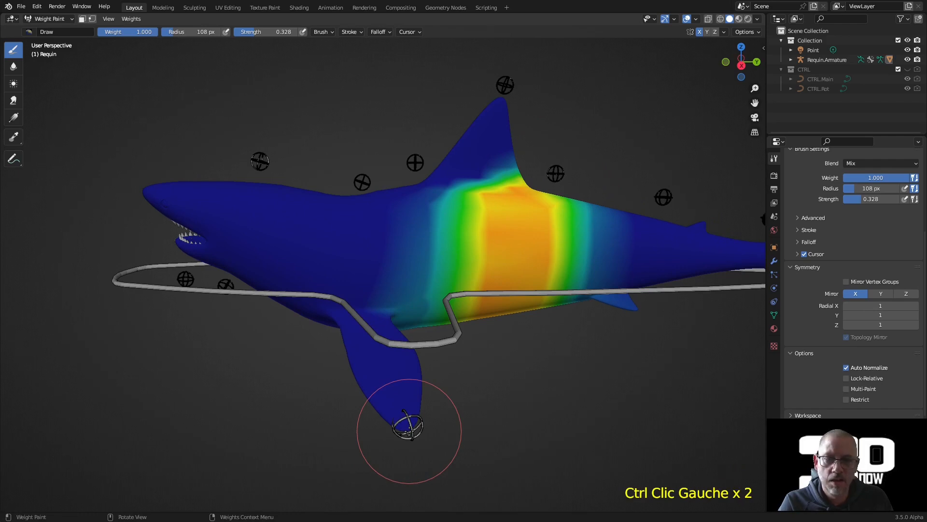
Return to Object Mode, select the armature plus the shark mesh as active, and re-enter Weight Paint mode.
{"action": "left_click", "coordinate": [56, 20]}
{"action": "left_click", "coordinate": [57, 30]}
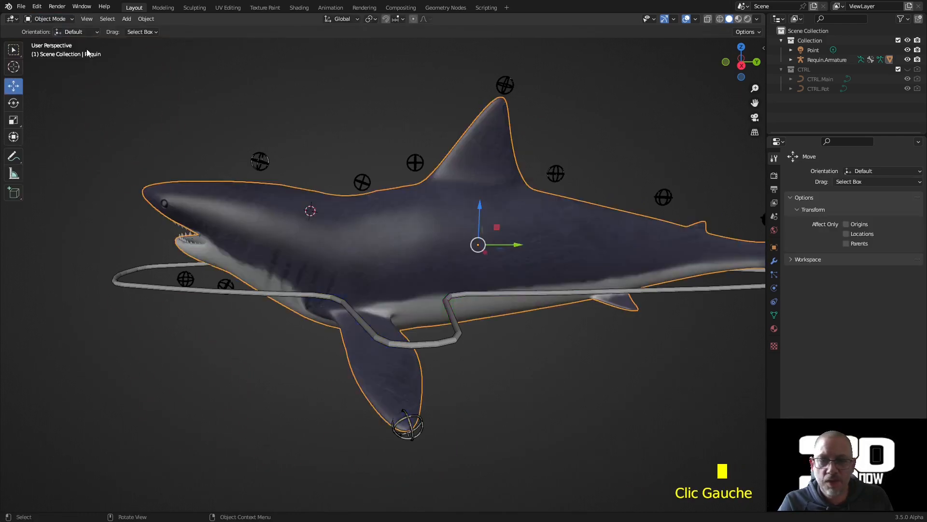
{"action": "double_click", "coordinate": [510, 96]}
{"action": "left_click", "coordinate": [488, 169], "text": "shift"}
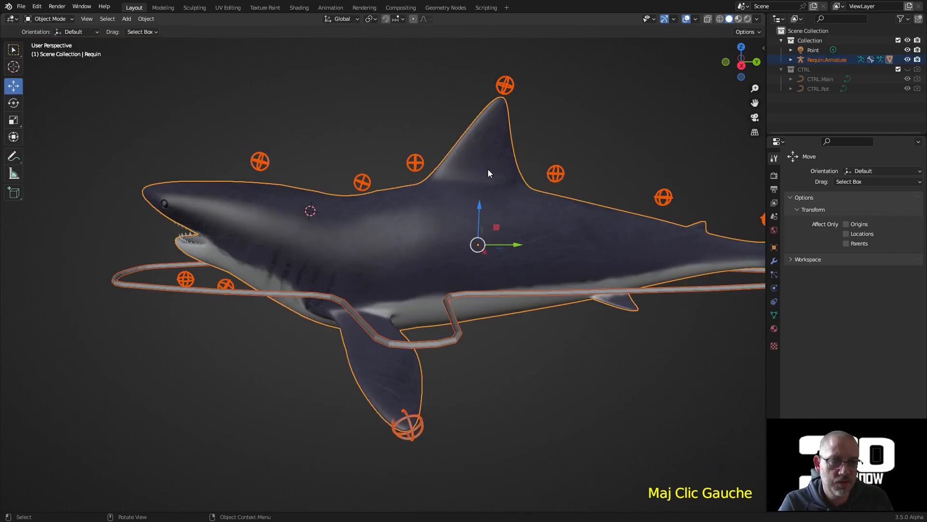
{"action": "key", "text": "ctrl+Tab"}
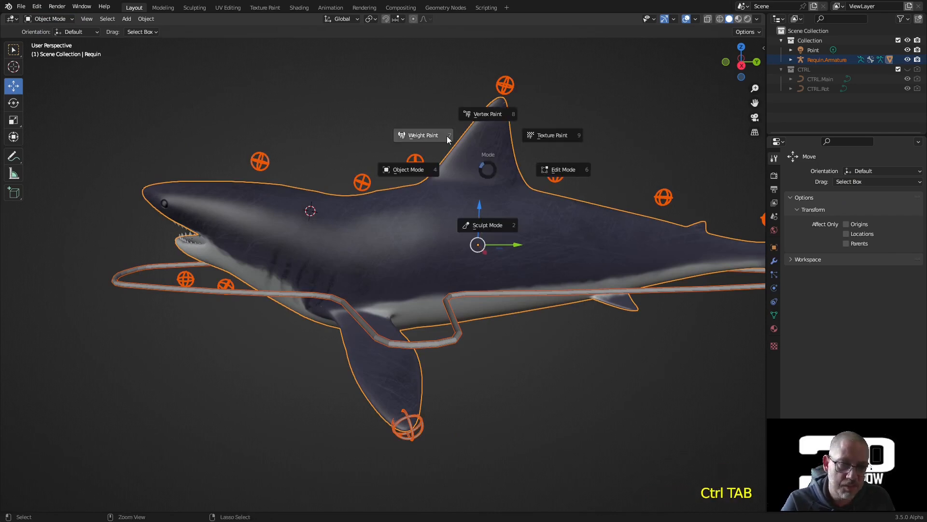
{"action": "left_click", "coordinate": [425, 141]}
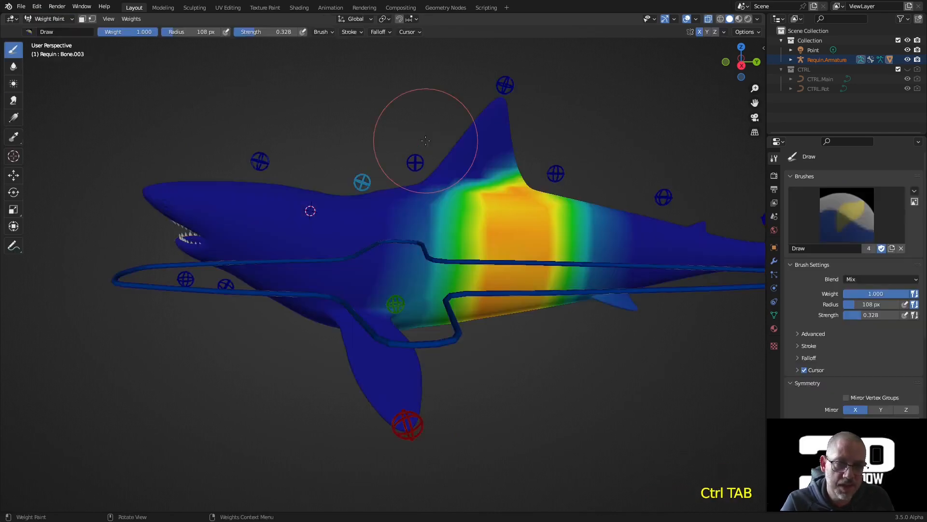
Select the Bone.009 control behind the dorsal fin and test its rotation on the tail, cancelling the rotation.
{"action": "left_click", "coordinate": [556, 175], "text": "ctrl"}
{"action": "middle_click_drag", "start_coordinate": [597, 182], "coordinate": [580, 176]}
{"action": "key", "text": "r"}
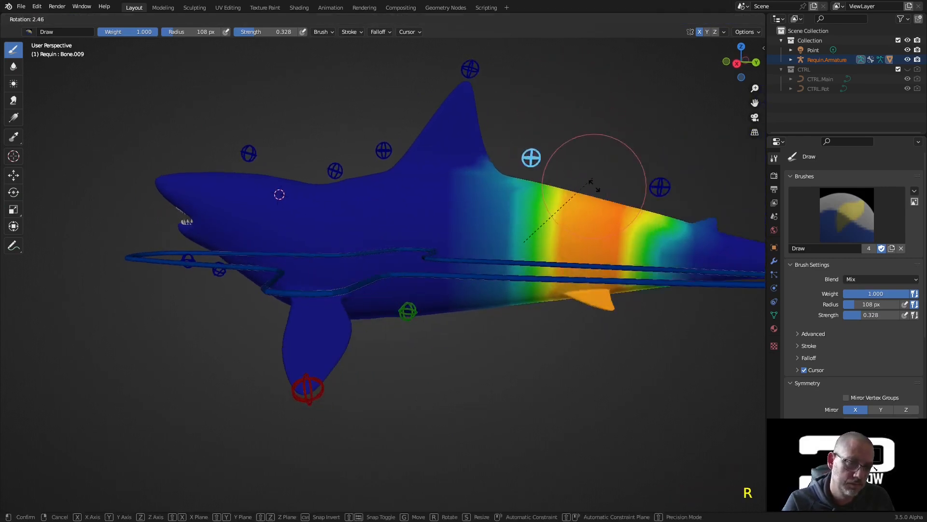
{"action": "key", "text": "Escape"}
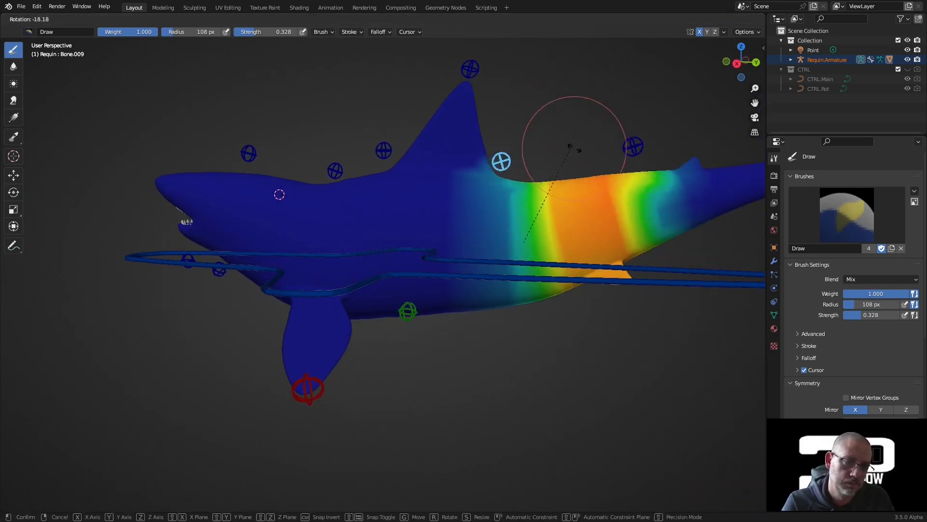
Using the Blur brush with a 153 px radius, smooth the front and rear transitions of the Bone.009 weights.
{"action": "left_click", "coordinate": [15, 67]}
{"action": "key", "text": "f"}
{"action": "left_click", "coordinate": [531, 231]}
{"action": "left_click_drag", "start_coordinate": [511, 218], "coordinate": [493, 302]}
{"action": "mouse_move", "coordinate": [495, 307]}
{"action": "middle_mouse_down"}
{"action": "mouse_move", "coordinate": [511, 259]}
{"action": "mouse_move", "coordinate": [496, 161]}
{"action": "mouse_move", "coordinate": [527, 290]}
{"action": "mouse_move", "coordinate": [553, 309]}
{"action": "middle_mouse_up"}
{"action": "left_click", "coordinate": [497, 161]}
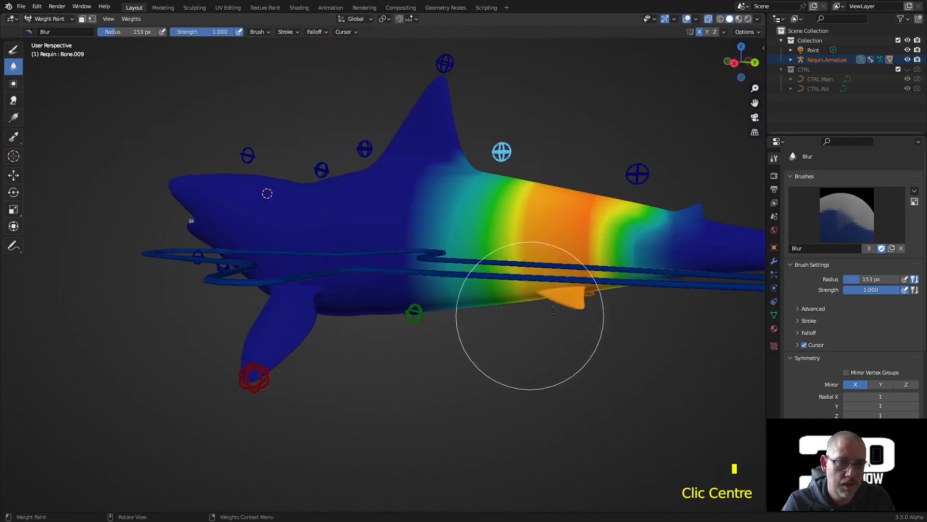
{"action": "left_click", "coordinate": [644, 251]}
{"action": "left_click", "coordinate": [647, 273]}
{"action": "scroll", "coordinate": [608, 256], "scroll_direction": "down", "scroll_amount": 2}
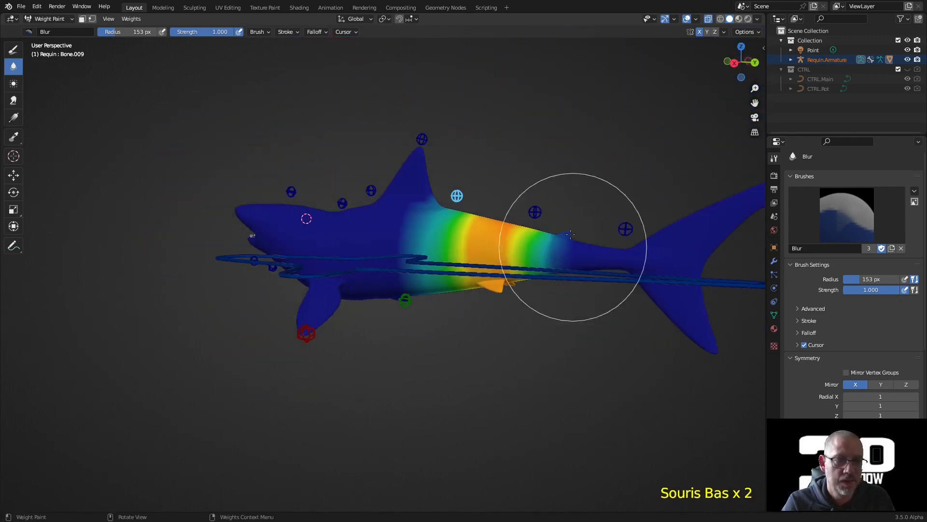
Sample the Bone.008 vertex group from the tail section.
{"action": "right_click", "coordinate": [541, 251], "text": "shift"}
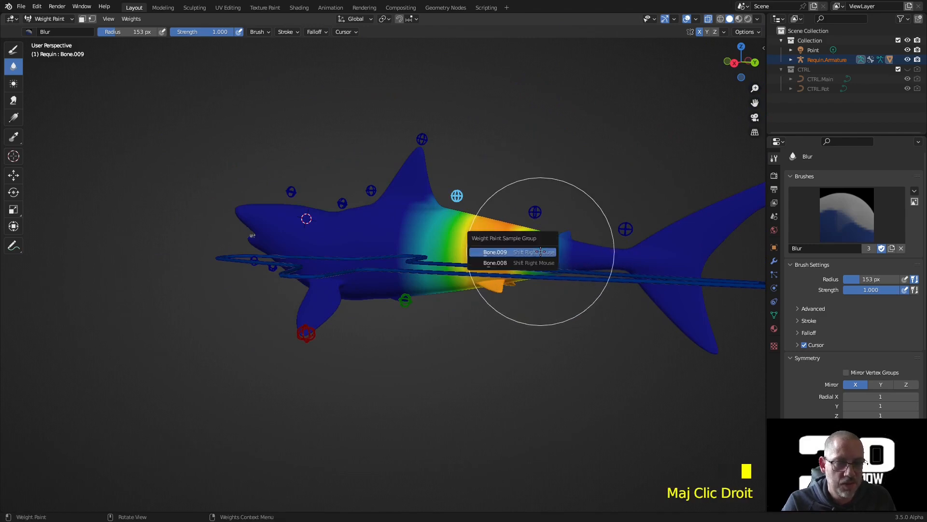
{"action": "left_click", "coordinate": [541, 251]}
{"action": "right_click", "coordinate": [540, 251], "text": "shift"}
{"action": "left_click", "coordinate": [536, 266]}
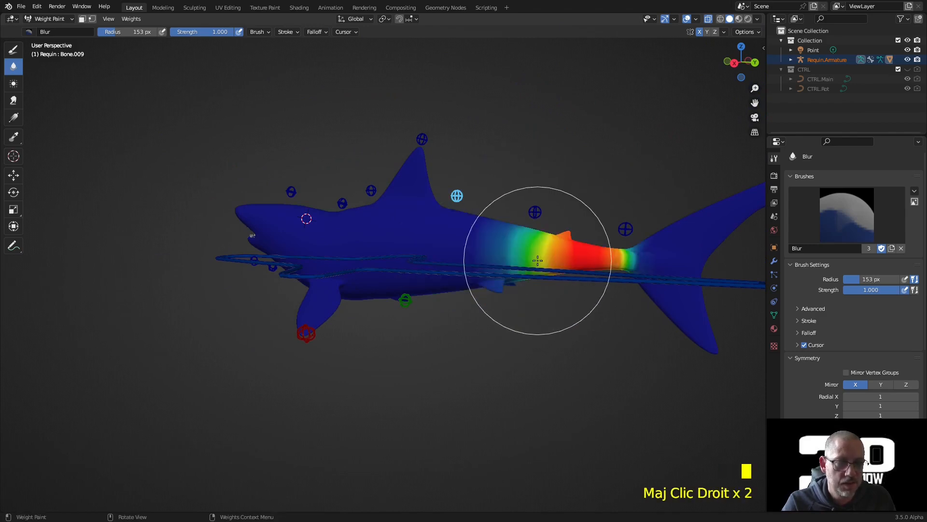
Blur the front transition of the Bone.008 weights along the side of the tail section.
{"action": "left_click", "coordinate": [526, 248]}
{"action": "left_click", "coordinate": [538, 255]}
{"action": "left_click", "coordinate": [550, 256]}
{"action": "left_click", "coordinate": [555, 254]}
{"action": "left_click", "coordinate": [559, 252]}
{"action": "mouse_move", "coordinate": [559, 253]}
{"action": "middle_mouse_down"}
{"action": "mouse_move", "coordinate": [556, 170]}
{"action": "mouse_move", "coordinate": [613, 237]}
{"action": "middle_mouse_up"}
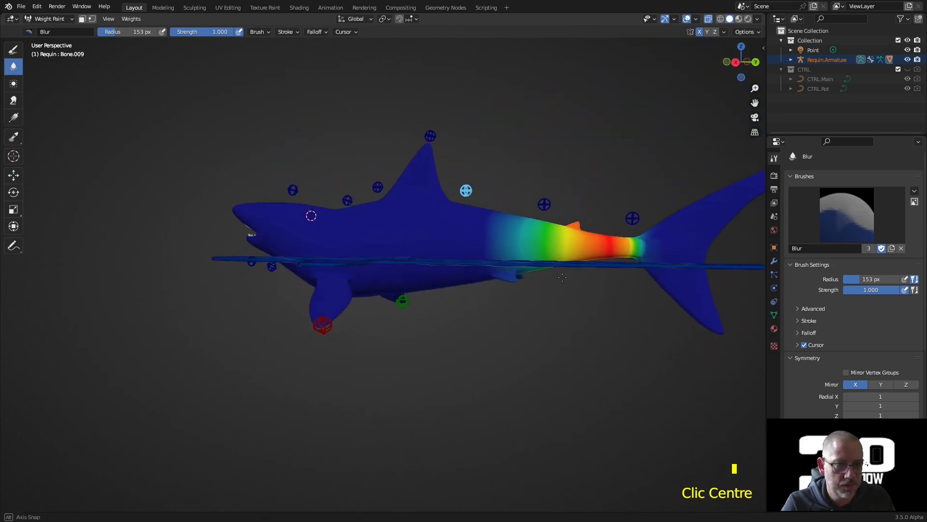
Sample the Bone.010 vertex group at the tail base and blur its weights around the start of the tail fin.
{"action": "right_click", "coordinate": [629, 245], "text": "ctrl"}
{"action": "right_click", "coordinate": [626, 257], "text": "shift"}
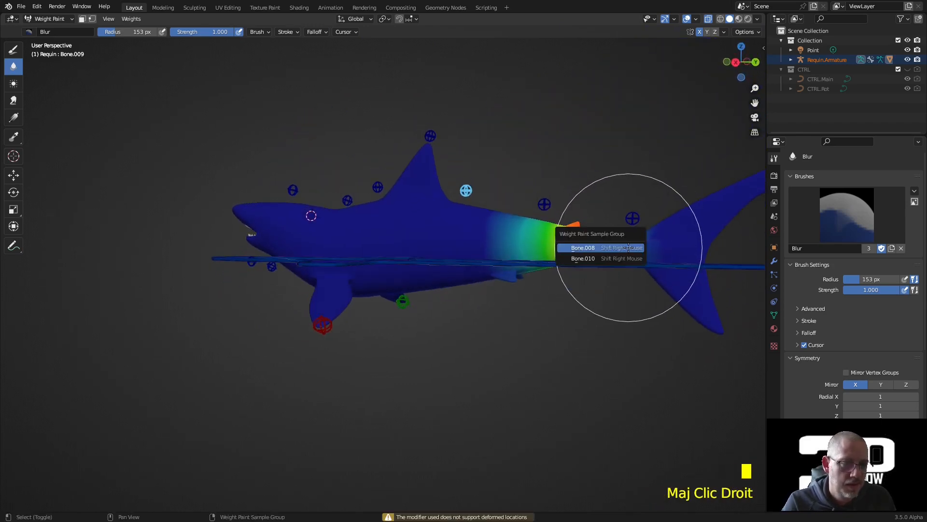
{"action": "left_click", "coordinate": [624, 258]}
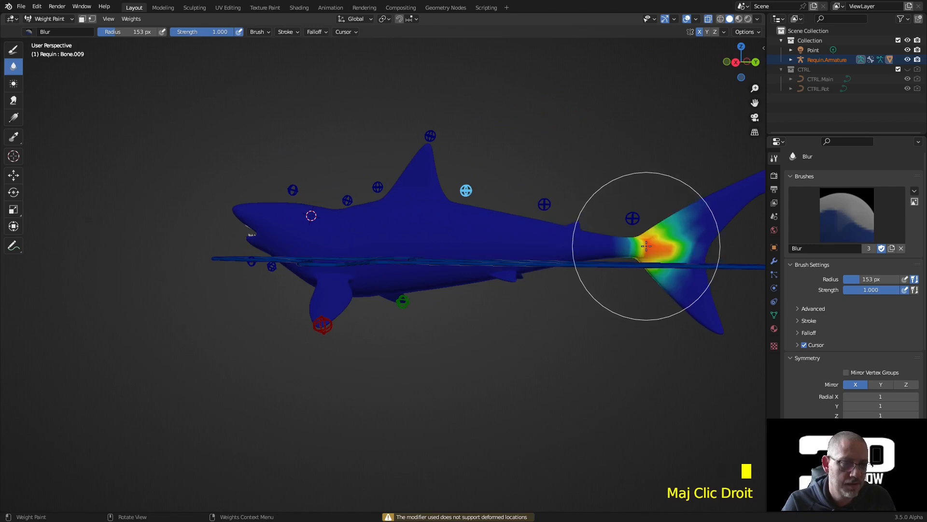
{"action": "left_click", "coordinate": [647, 250]}
{"action": "left_click", "coordinate": [647, 250]}
Sample the Bone.002 vertex group on the body and blur its weights along the flank below the dorsal fin.
{"action": "mouse_move", "coordinate": [615, 253]}
{"action": "middle_mouse_down"}
{"action": "mouse_move", "coordinate": [674, 295]}
{"action": "mouse_move", "coordinate": [637, 285]}
{"action": "middle_mouse_up"}
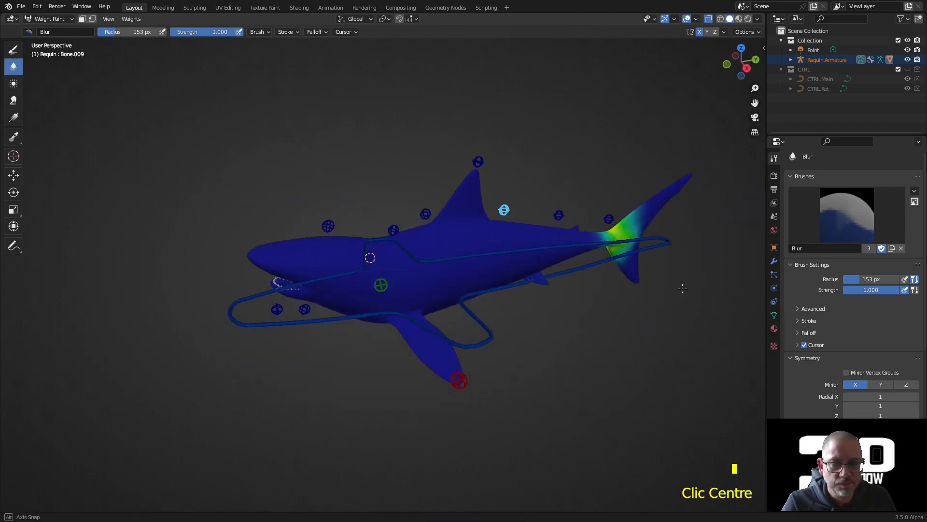
{"action": "right_click", "coordinate": [382, 273], "text": "ctrl"}
{"action": "right_click", "coordinate": [391, 263], "text": "shift"}
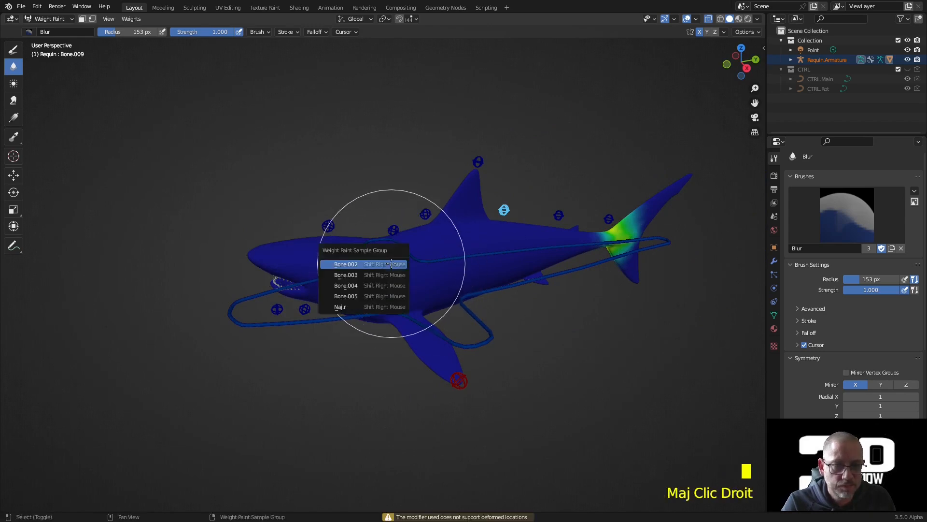
{"action": "left_click", "coordinate": [391, 264]}
{"action": "left_click_drag", "start_coordinate": [419, 262], "coordinate": [458, 235]}
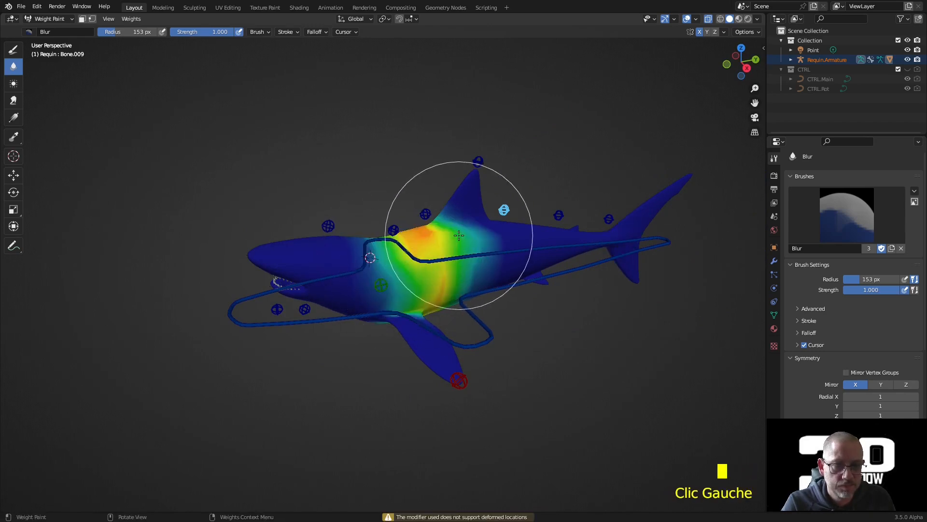
{"action": "left_click_drag", "start_coordinate": [425, 270], "coordinate": [430, 287]}
Blur the Bone.002 weights around the pectoral fin base and across the belly.
{"action": "middle_click_drag", "start_coordinate": [428, 283], "coordinate": [453, 322]}
{"action": "mouse_move", "coordinate": [425, 272]}
{"action": "left_mouse_down"}
{"action": "mouse_move", "coordinate": [441, 293]}
{"action": "mouse_move", "coordinate": [414, 321]}
{"action": "left_mouse_up"}
{"action": "middle_click_drag", "start_coordinate": [413, 321], "coordinate": [414, 238]}
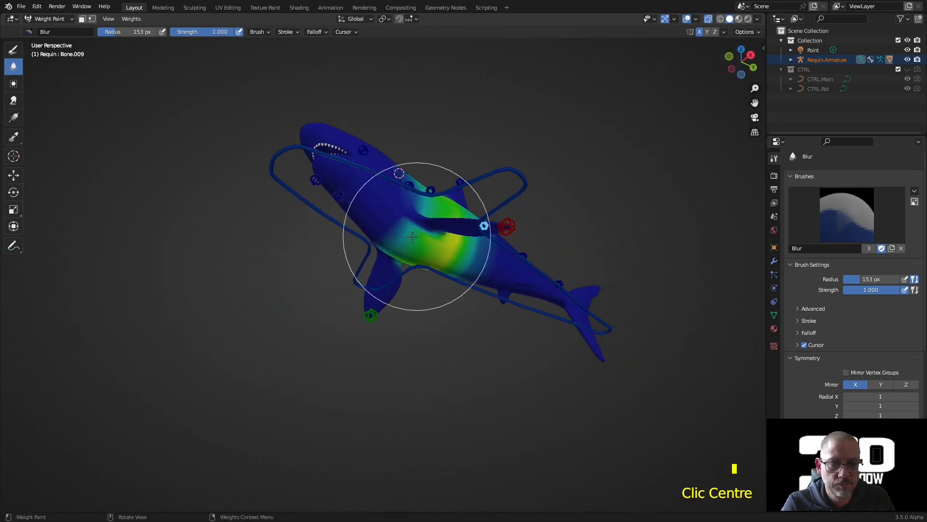
{"action": "left_click", "coordinate": [396, 237]}
{"action": "left_click_drag", "start_coordinate": [395, 237], "coordinate": [422, 302]}
Sample the vertex group covering the gill region and blur its rear transition down to the pectoral fin base.
{"action": "mouse_move", "coordinate": [422, 302]}
{"action": "middle_mouse_down"}
{"action": "mouse_move", "coordinate": [405, 294]}
{"action": "mouse_move", "coordinate": [389, 302]}
{"action": "middle_mouse_up"}
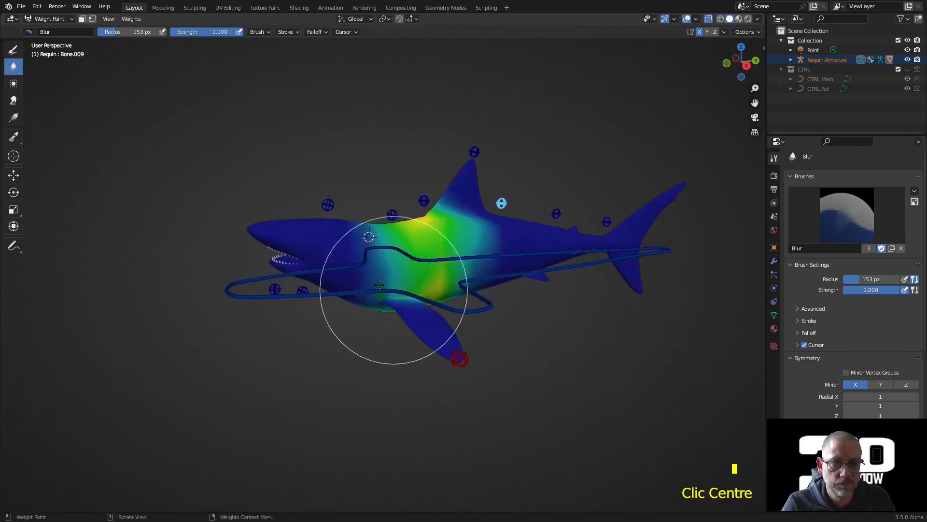
{"action": "right_click", "coordinate": [383, 278], "text": "shift"}
{"action": "left_click", "coordinate": [384, 281]}
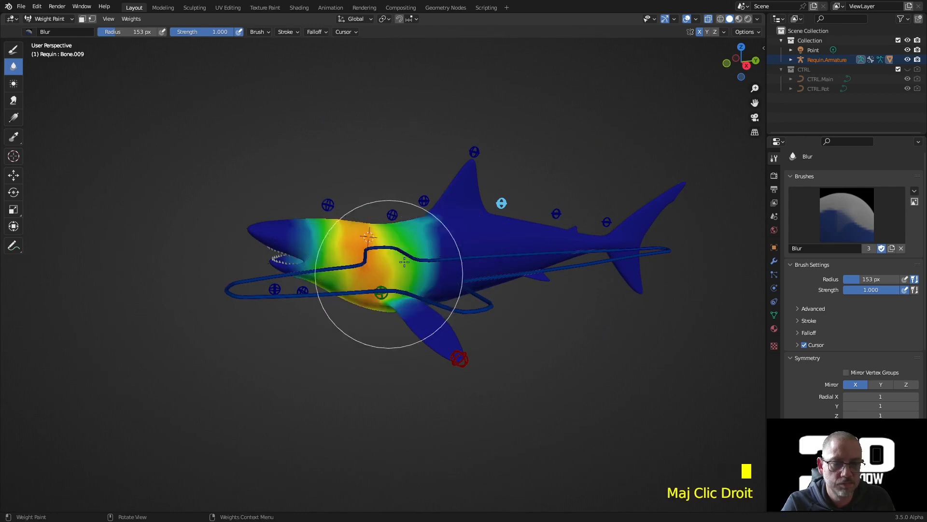
{"action": "mouse_move", "coordinate": [405, 247]}
{"action": "left_mouse_down"}
{"action": "mouse_move", "coordinate": [379, 240]}
{"action": "mouse_move", "coordinate": [383, 290]}
{"action": "left_mouse_up"}
{"action": "middle_click_drag", "start_coordinate": [383, 290], "coordinate": [477, 222]}
{"action": "left_click_drag", "start_coordinate": [434, 259], "coordinate": [435, 269]}
{"action": "mouse_move", "coordinate": [434, 269]}
{"action": "middle_mouse_down"}
{"action": "mouse_move", "coordinate": [488, 312]}
{"action": "mouse_move", "coordinate": [382, 295]}
{"action": "middle_mouse_up"}
Leave Weight Paint for Object Mode, select only the armature and put it in Pose Mode.
{"action": "left_click", "coordinate": [47, 18]}
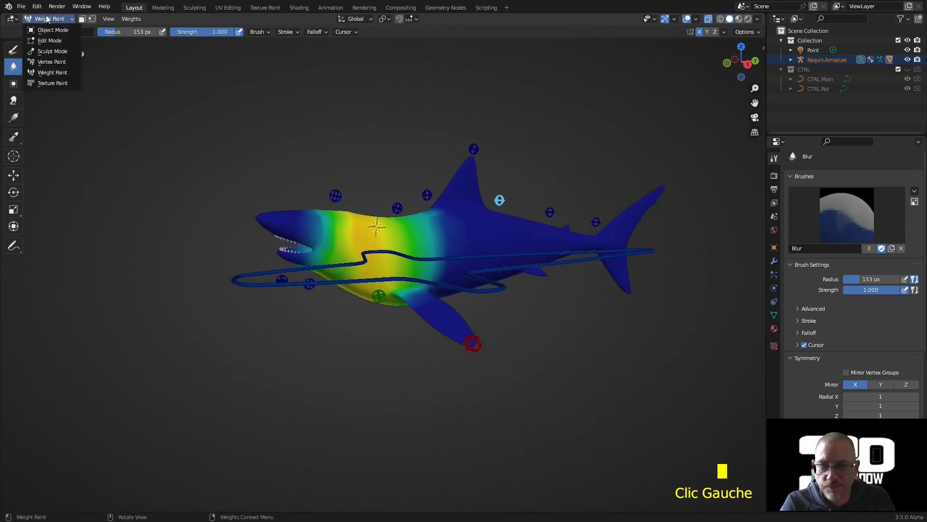
{"action": "left_click", "coordinate": [58, 30]}
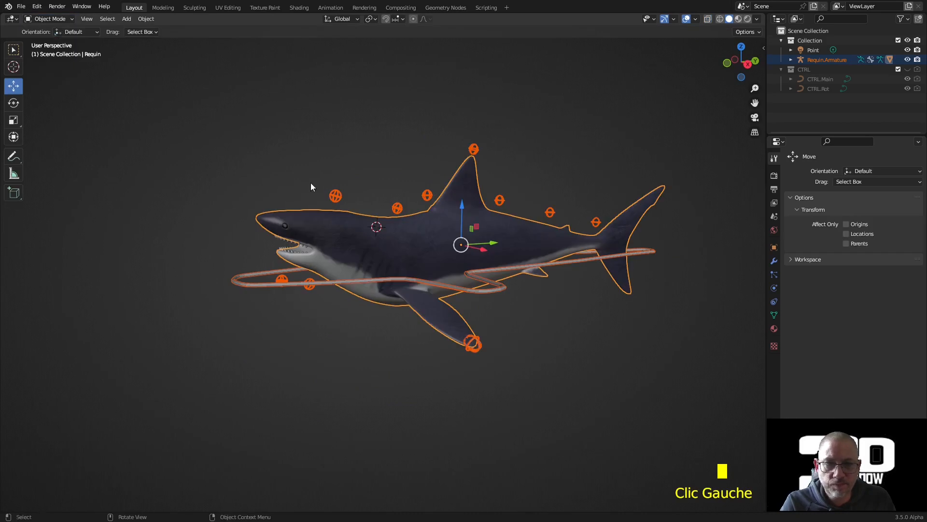
{"action": "left_click", "coordinate": [309, 282]}
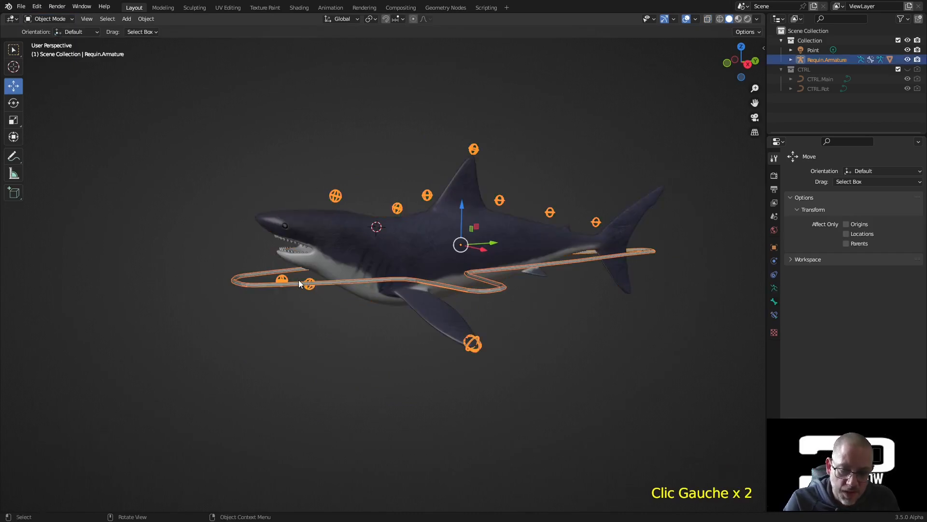
{"action": "key", "text": "ctrl+Tab"}
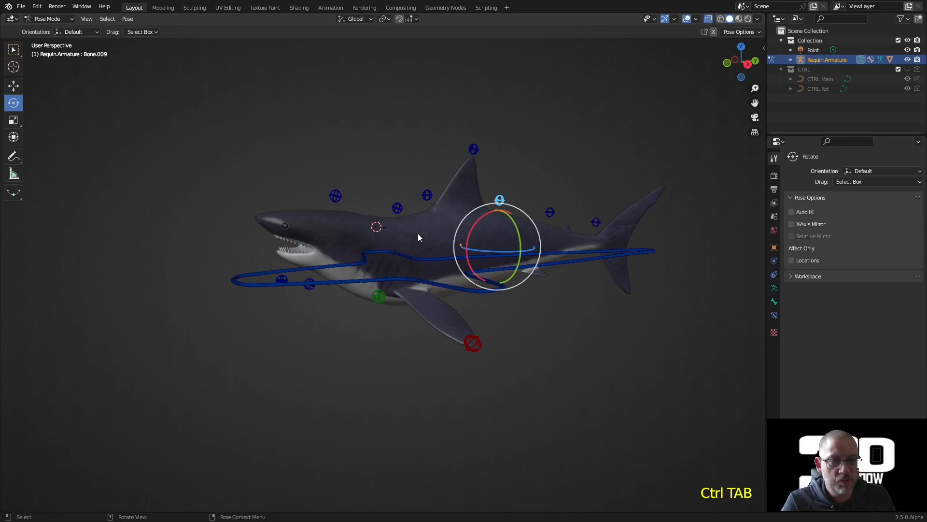
Select the Bone.005 control under the lower jaw and display its bone properties.
{"action": "middle_click_drag", "start_coordinate": [392, 163], "coordinate": [413, 153]}
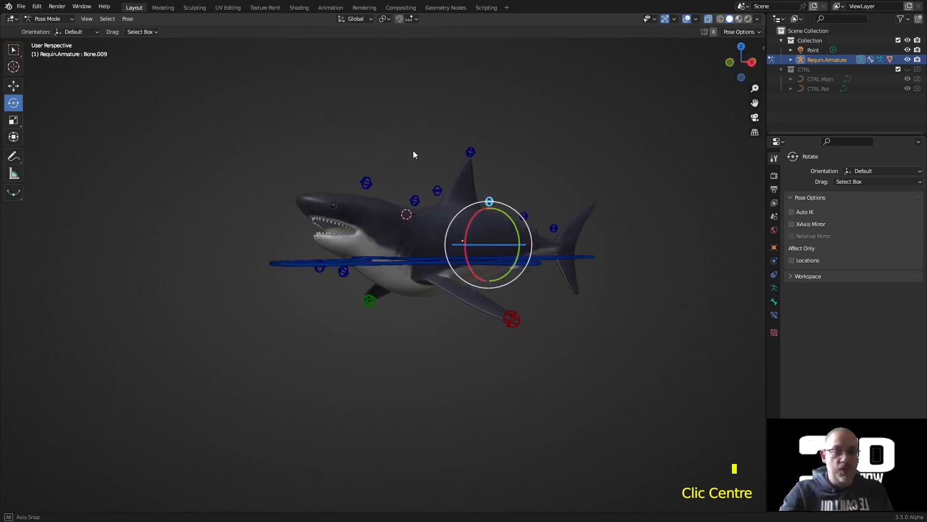
{"action": "scroll", "coordinate": [345, 239], "scroll_direction": "up", "scroll_amount": 2}
{"action": "scroll", "coordinate": [344, 239], "scroll_direction": "up", "scroll_amount": 1}
{"action": "left_click", "coordinate": [301, 286]}
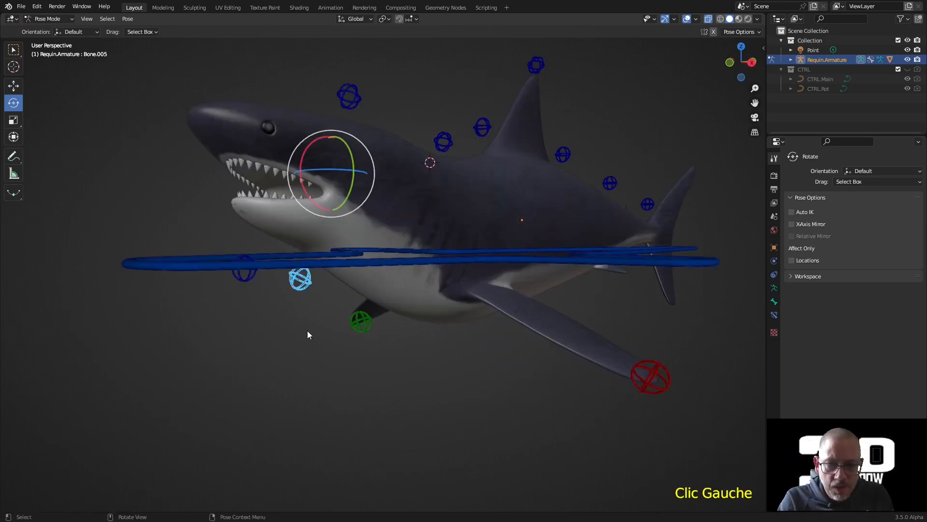
{"action": "left_click", "coordinate": [773, 302]}
{"action": "middle_click_drag", "start_coordinate": [784, 270], "coordinate": [779, 240]}
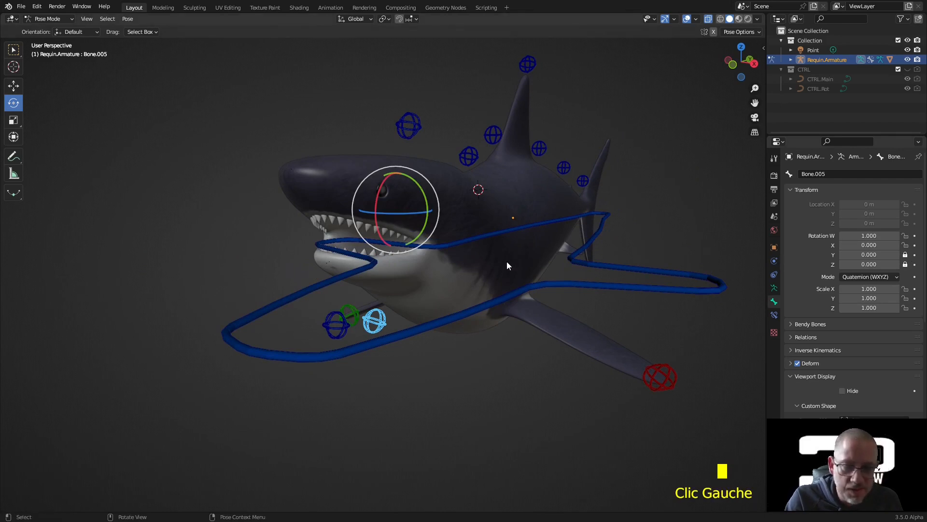
Test the rotation of the Bone.005 jaw control, cancelling the rotation.
{"action": "middle_click_drag", "start_coordinate": [509, 272], "coordinate": [498, 269]}
{"action": "key", "text": "r"}
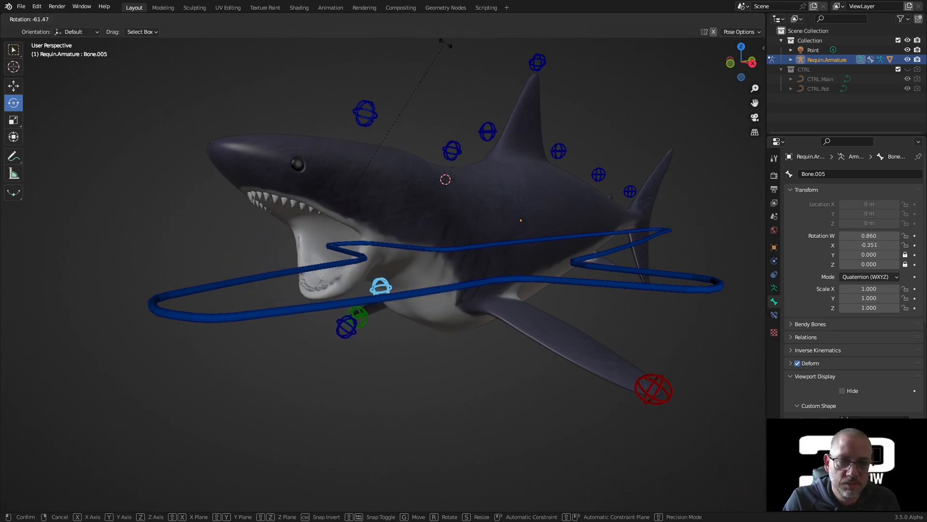
{"action": "right_click", "coordinate": [397, 210]}
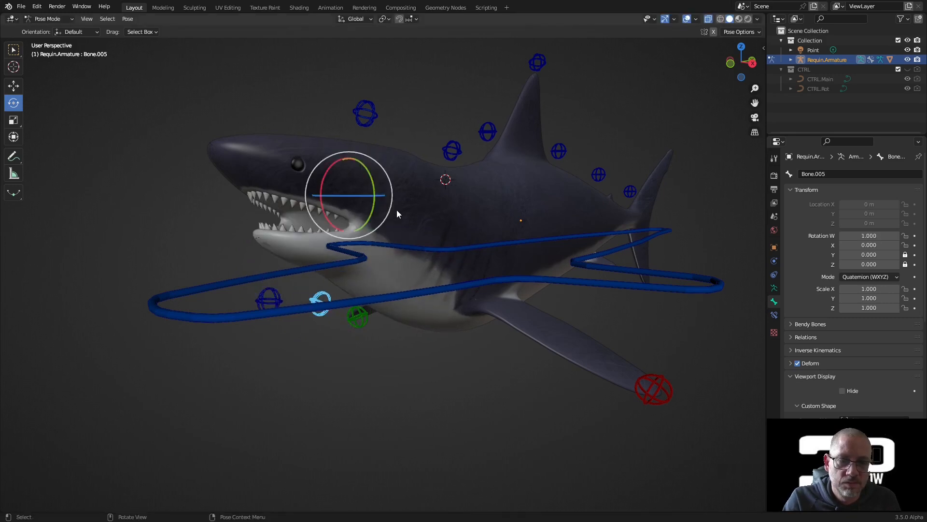
Rotate the Bone.006 control under the front of the lower jaw.
{"action": "left_click", "coordinate": [273, 305]}
{"action": "key", "text": "r"}
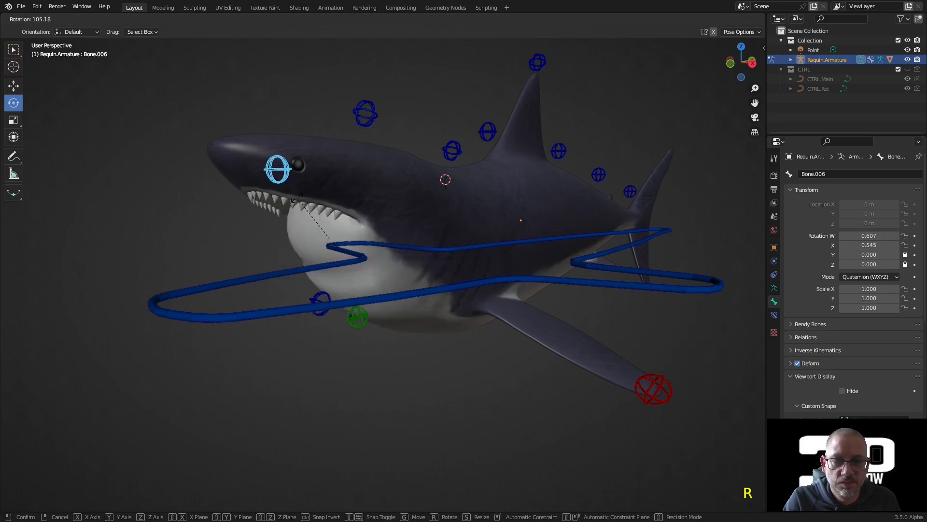
{"action": "left_click", "coordinate": [302, 256]}
Try a rotation of the Bone.005 jaw control and cancel it, then rotate it from a side view to close the jaw.
{"action": "left_click", "coordinate": [323, 306]}
{"action": "key", "text": "r"}
{"action": "right_click", "coordinate": [320, 299]}
{"action": "left_click", "coordinate": [321, 301]}
{"action": "middle_click_drag", "start_coordinate": [321, 300], "coordinate": [283, 294]}
{"action": "key", "text": "r"}
{"action": "left_click", "coordinate": [265, 287]}
Rotate the Bone.006 control by -12° from the side and fine-tune the mouth opening with another small rotation.
{"action": "left_click", "coordinate": [136, 258]}
{"action": "key", "text": "r"}
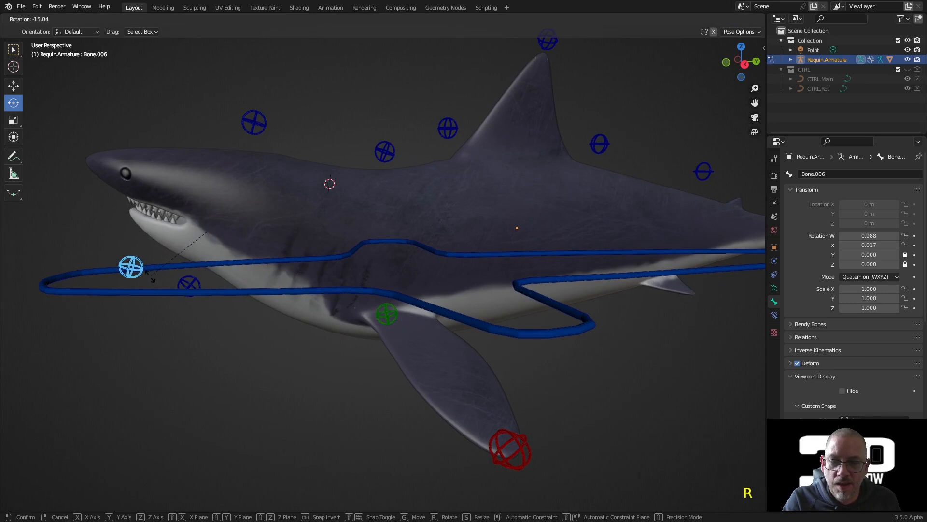
{"action": "left_click", "coordinate": [152, 278]}
{"action": "middle_click_drag", "start_coordinate": [175, 279], "coordinate": [178, 272]}
{"action": "key", "text": "g"}
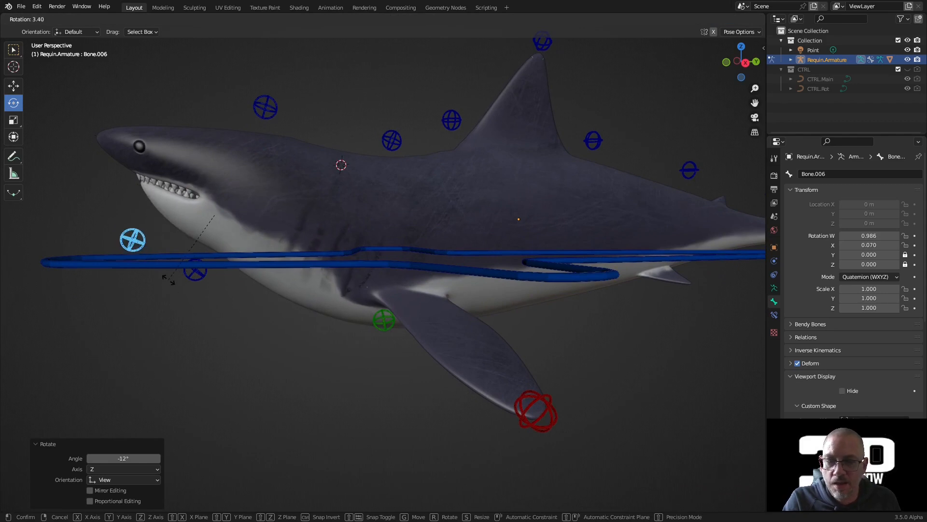
{"action": "middle_click_drag", "start_coordinate": [167, 285], "coordinate": [279, 256]}
Select the Bone.004 control above the head and test its rotation from several angles, cancelling each rotation.
{"action": "left_click", "coordinate": [361, 141]}
{"action": "middle_click_drag", "start_coordinate": [361, 141], "coordinate": [392, 142]}
{"action": "key", "text": "r"}
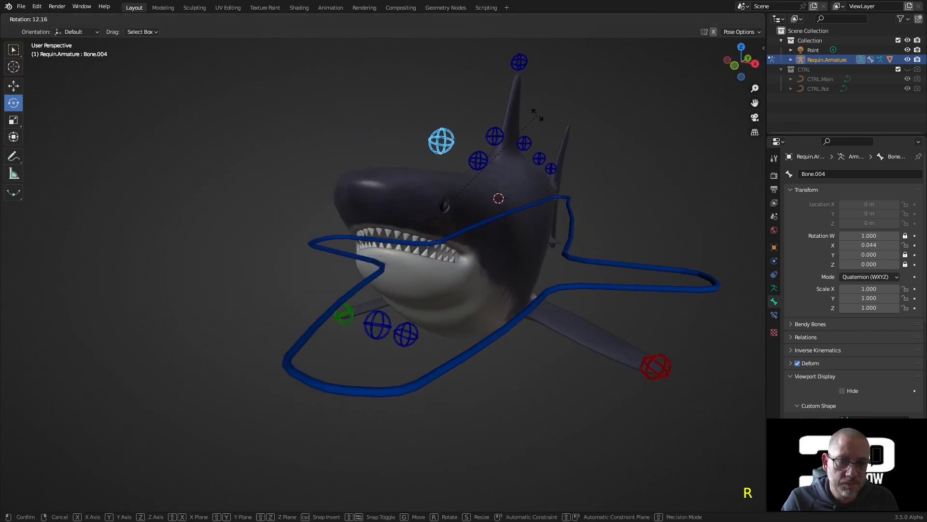
{"action": "right_click", "coordinate": [521, 134]}
{"action": "middle_click_drag", "start_coordinate": [557, 186], "coordinate": [634, 226]}
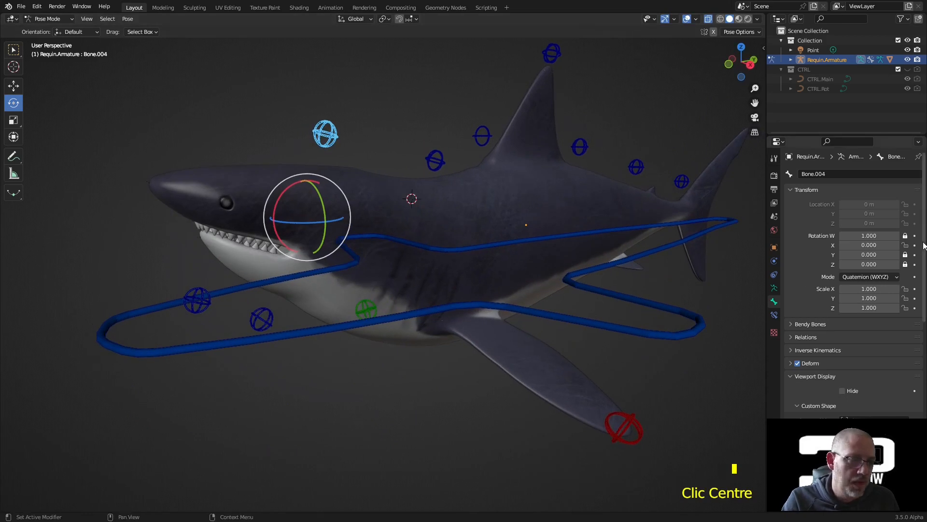
{"action": "middle_click_drag", "start_coordinate": [441, 203], "coordinate": [541, 177]}
{"action": "key", "text": "r"}
{"action": "right_click", "coordinate": [590, 182]}
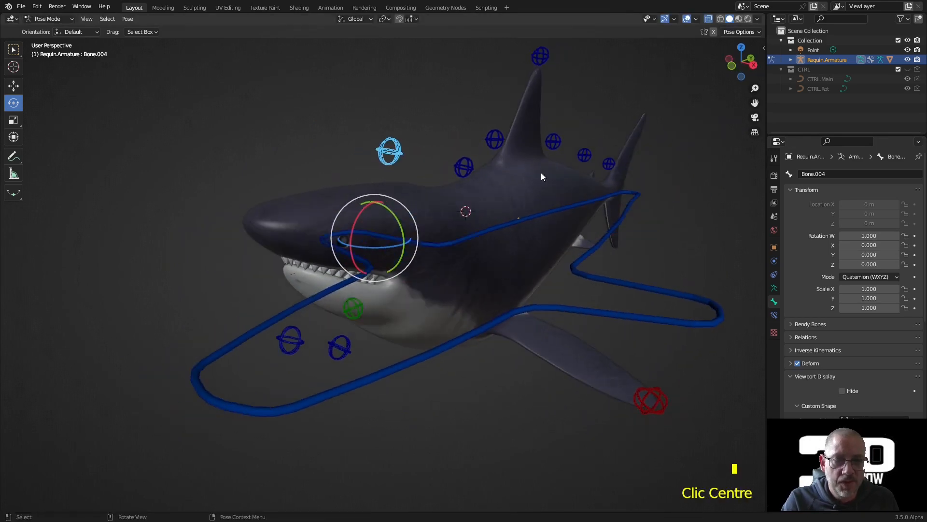
Rotate the Bone.003 control behind the head from a front view, cancelling a further rotation.
{"action": "left_click", "coordinate": [458, 167]}
{"action": "middle_click_drag", "start_coordinate": [459, 167], "coordinate": [481, 190]}
{"action": "key", "text": "r"}
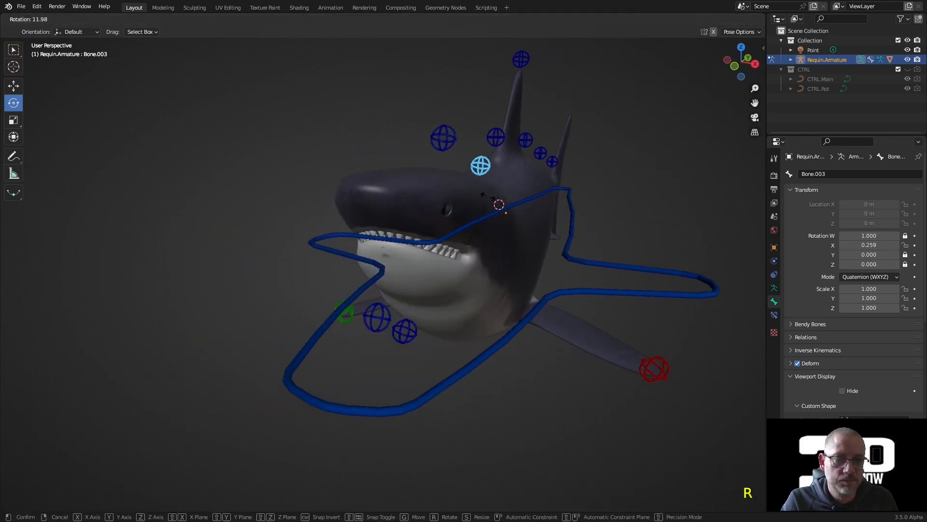
{"action": "left_click", "coordinate": [489, 199]}
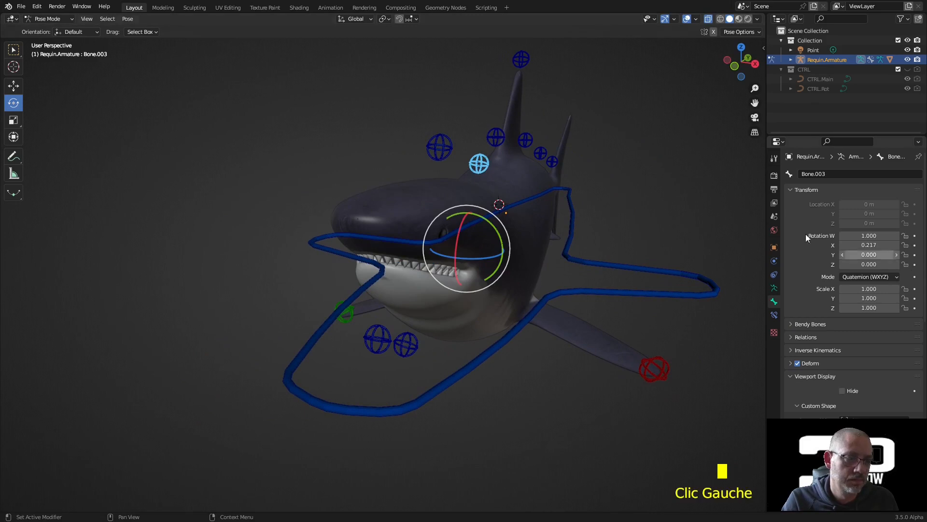
{"action": "key", "text": "r"}
{"action": "right_click", "coordinate": [636, 206]}
Rotate the Naj.r pectoral fin control to angle the fin downward.
{"action": "middle_click_drag", "start_coordinate": [636, 207], "coordinate": [604, 199]}
{"action": "left_click", "coordinate": [648, 380]}
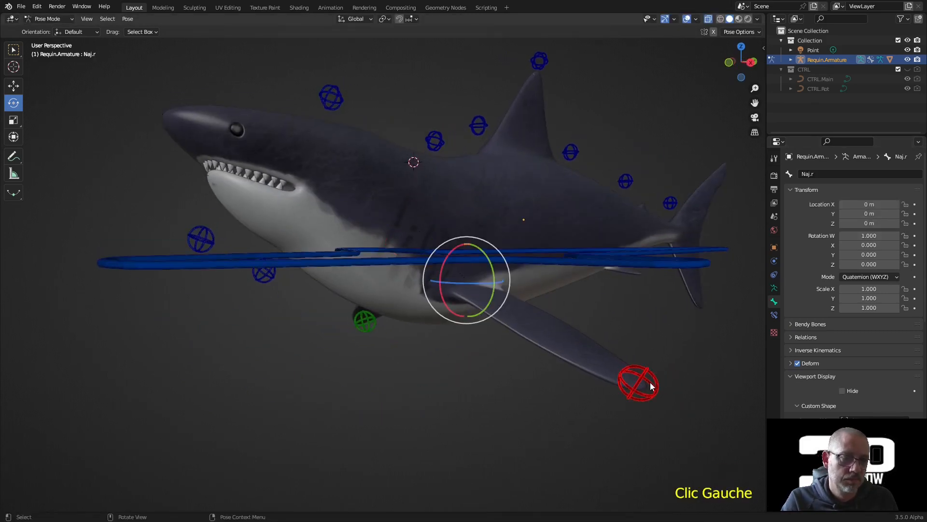
{"action": "key", "text": "r"}
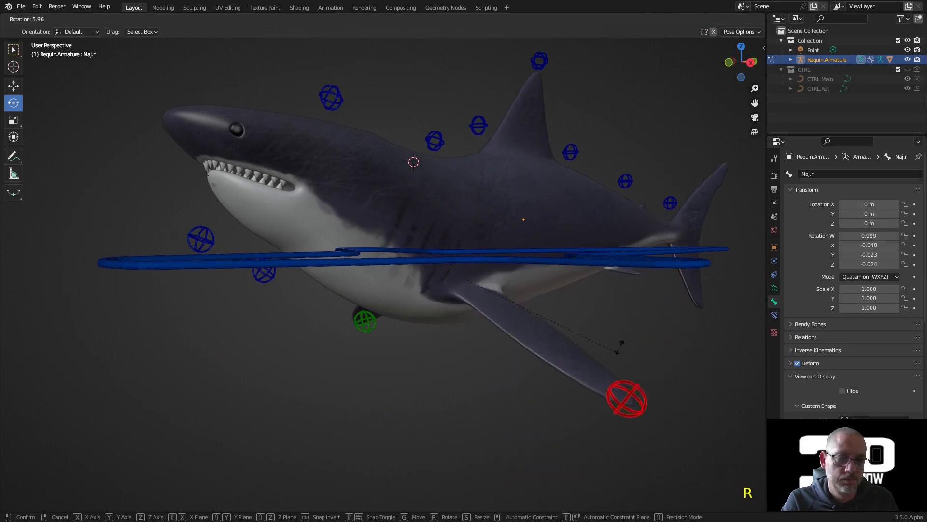
{"action": "left_click", "coordinate": [582, 424]}
Rotate the Naj.l pectoral fin control 39.5° from the front view and about 30° from the side view.
{"action": "middle_click_drag", "start_coordinate": [571, 366], "coordinate": [437, 333]}
{"action": "left_click", "coordinate": [438, 333]}
{"action": "key", "text": "r"}
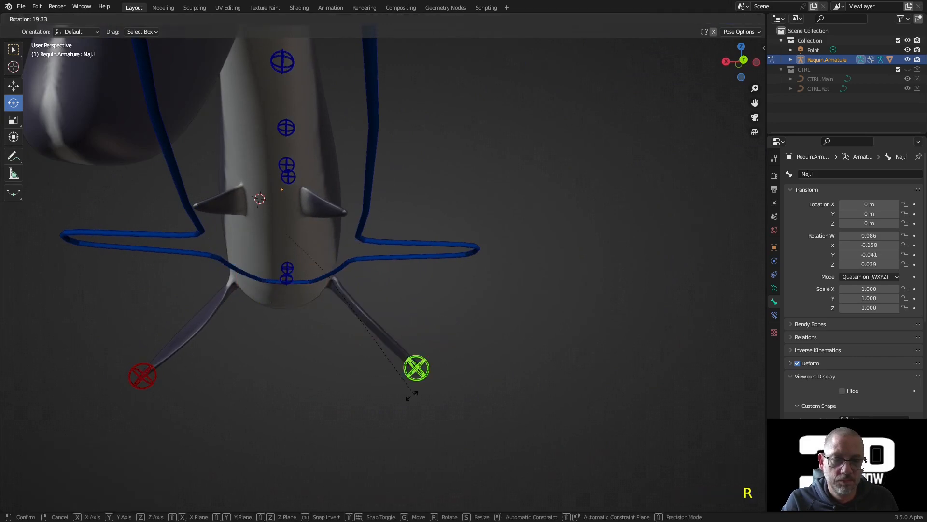
{"action": "left_click", "coordinate": [365, 425]}
{"action": "middle_click_drag", "start_coordinate": [368, 424], "coordinate": [361, 394]}
{"action": "key", "text": "r"}
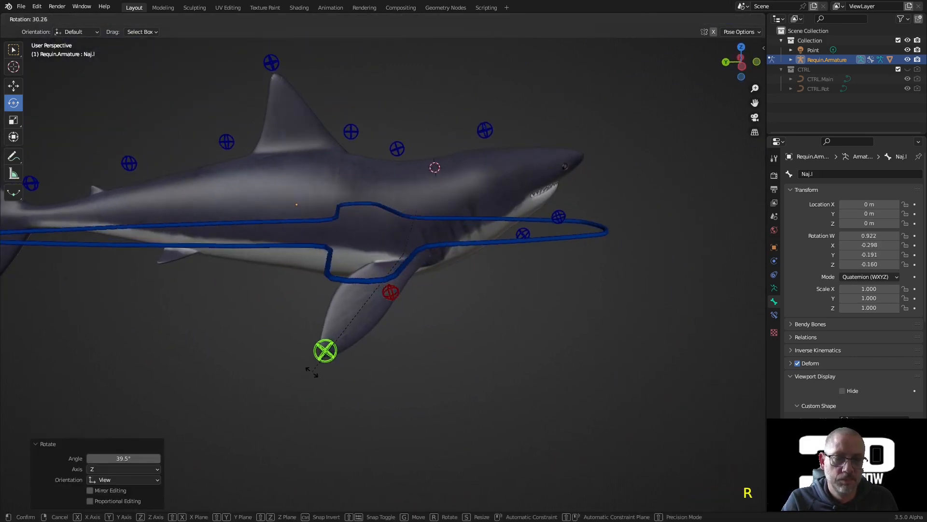
{"action": "left_click", "coordinate": [311, 372]}
Rotate the Naj.r fin control -32.7° from the side view and about -4.7° around the global Z axis.
{"action": "middle_click_drag", "start_coordinate": [427, 326], "coordinate": [348, 314]}
{"action": "left_click", "coordinate": [613, 384]}
{"action": "middle_click_drag", "start_coordinate": [612, 384], "coordinate": [502, 372]}
{"action": "key", "text": "r"}
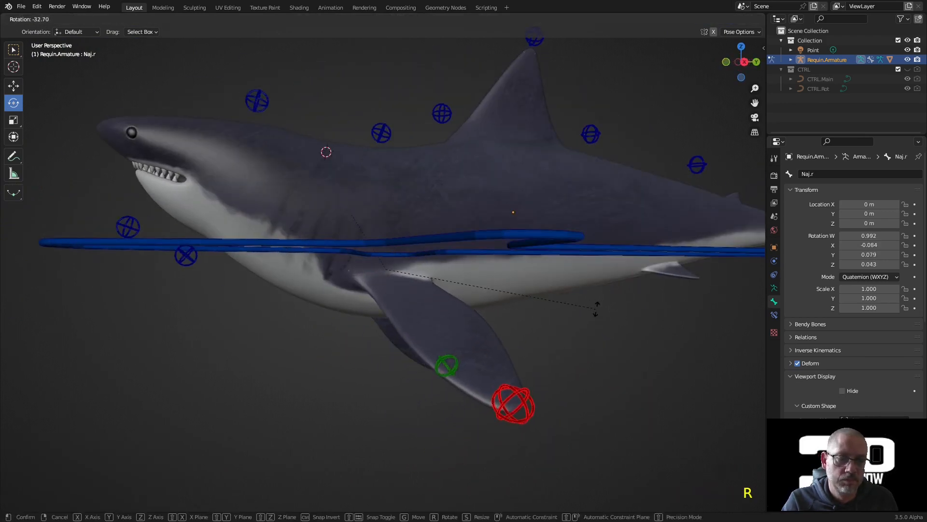
{"action": "left_click", "coordinate": [596, 307]}
{"action": "middle_click_drag", "start_coordinate": [613, 313], "coordinate": [681, 293]}
{"action": "key", "text": "r"}
{"action": "key", "text": "z"}
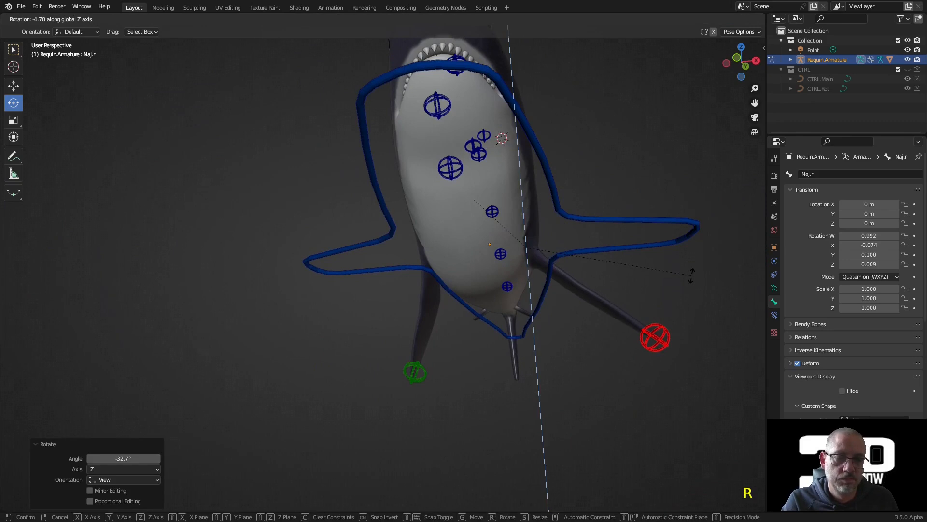
{"action": "left_click", "coordinate": [691, 275]}
Rotate the Naj.l fin control 20.3° from below.
{"action": "left_click", "coordinate": [424, 373]}
{"action": "key", "text": "r"}
{"action": "left_click", "coordinate": [443, 334]}
{"action": "middle_click_drag", "start_coordinate": [443, 334], "coordinate": [377, 290]}
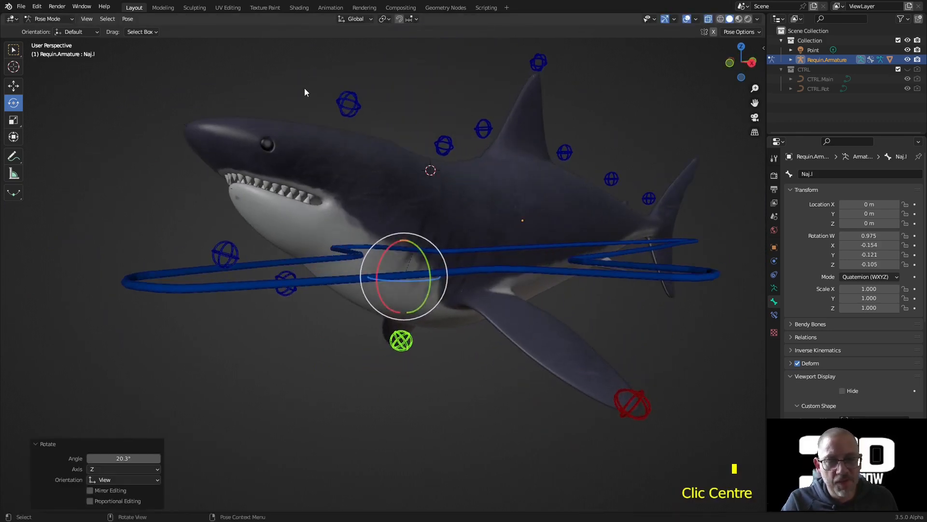
Rotate the Bone.003 control by about -7° from the side view to lower the head.
{"action": "left_click", "coordinate": [449, 146]}
{"action": "middle_click_drag", "start_coordinate": [455, 154], "coordinate": [431, 140]}
{"action": "key", "text": "r"}
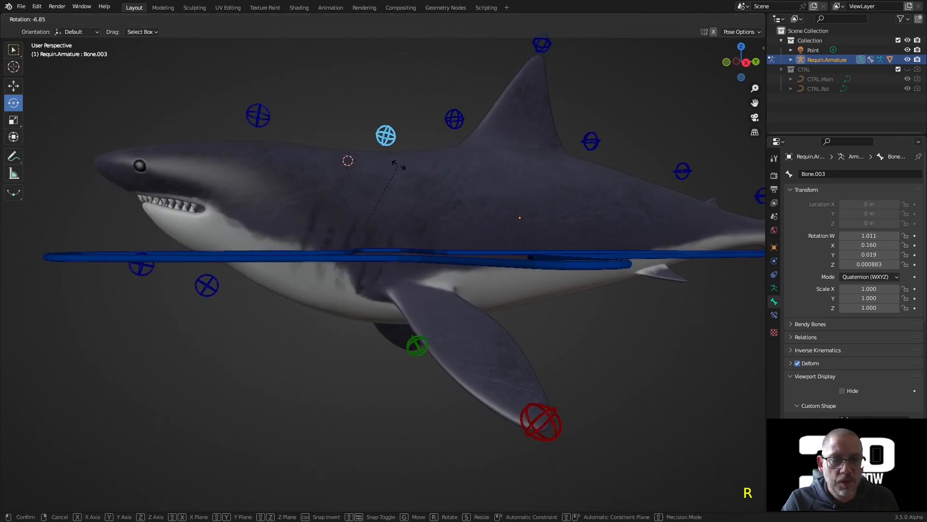
{"action": "left_click", "coordinate": [398, 166]}
Rotate the Bone.002 control in front of the dorsal fin to bend the front of the body.
{"action": "left_click", "coordinate": [449, 129]}
{"action": "key", "text": "r"}
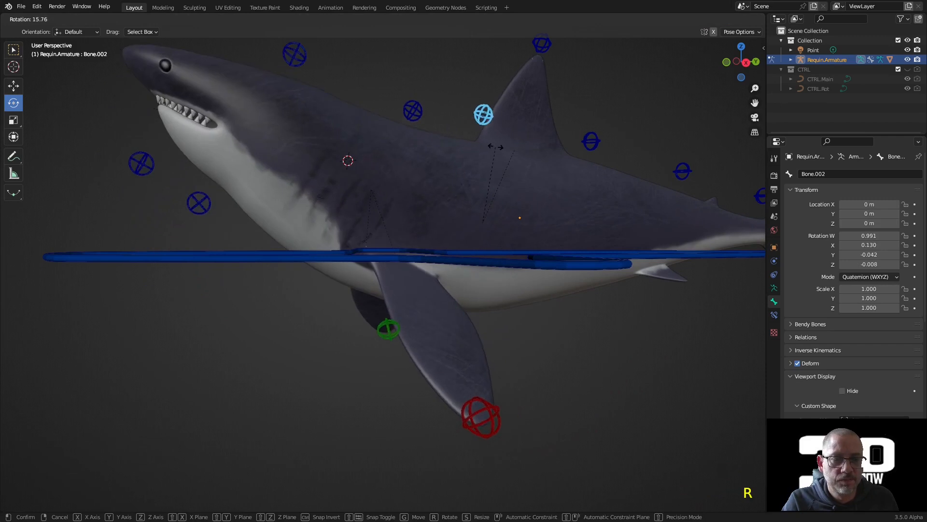
{"action": "left_click", "coordinate": [445, 127]}
Rotate the Bone.003 control by about -23.5° from the side to lower the head, and refine the pose from another angle.
{"action": "left_click", "coordinate": [370, 160]}
{"action": "key", "text": "r"}
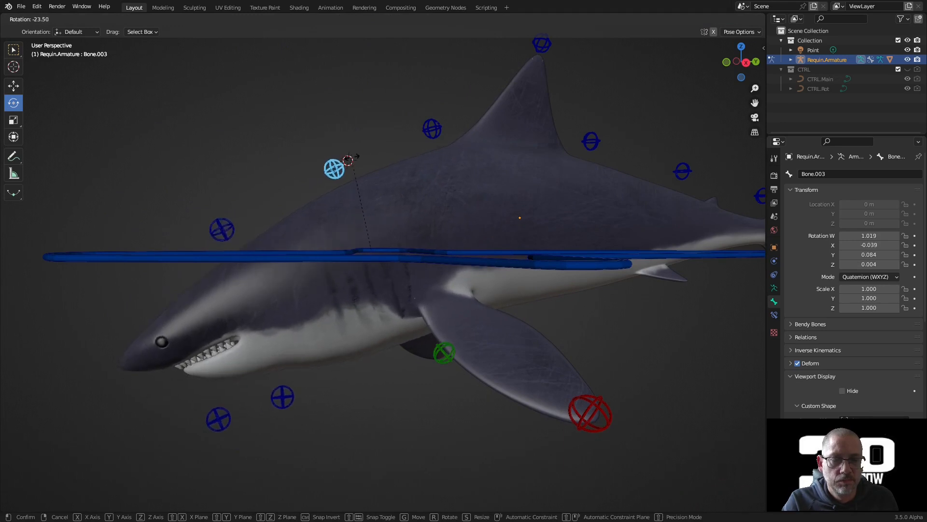
{"action": "left_click", "coordinate": [369, 165]}
{"action": "middle_click_drag", "start_coordinate": [369, 164], "coordinate": [515, 263]}
{"action": "left_click", "coordinate": [515, 63]}
{"action": "key", "text": "r"}
{"action": "left_click", "coordinate": [516, 63]}
Trackball-rotate the Bone.008 tail control by -8.59° and 25.8°, and turn it further around the view axis from behind.
{"action": "scroll", "coordinate": [427, 132], "scroll_direction": "down", "scroll_amount": 2}
{"action": "left_click", "coordinate": [564, 348]}
{"action": "middle_click_drag", "start_coordinate": [595, 343], "coordinate": [569, 364]}
{"action": "key", "text": "r"}
{"action": "right_click", "coordinate": [563, 389]}
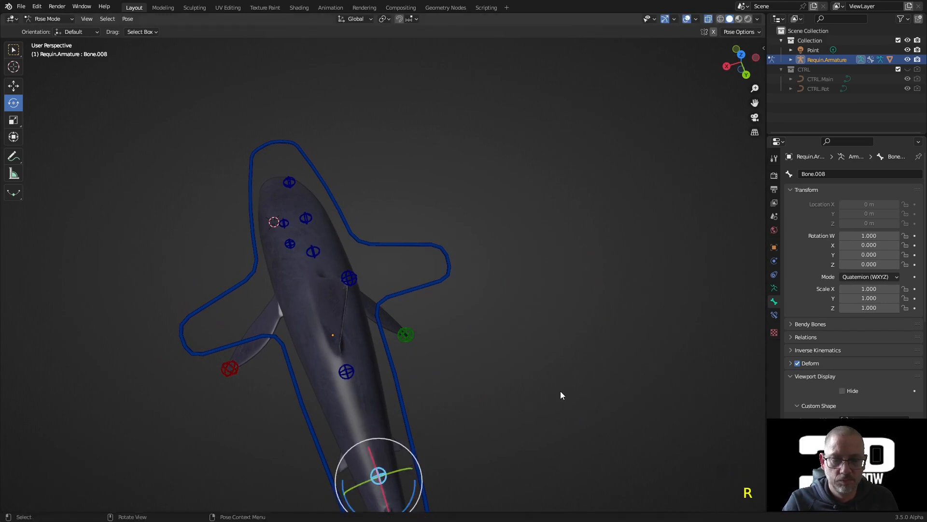
{"action": "scroll", "coordinate": [560, 390], "scroll_direction": "down", "scroll_amount": 2}
{"action": "middle_click_drag", "start_coordinate": [520, 438], "coordinate": [590, 294], "text": "shift"}
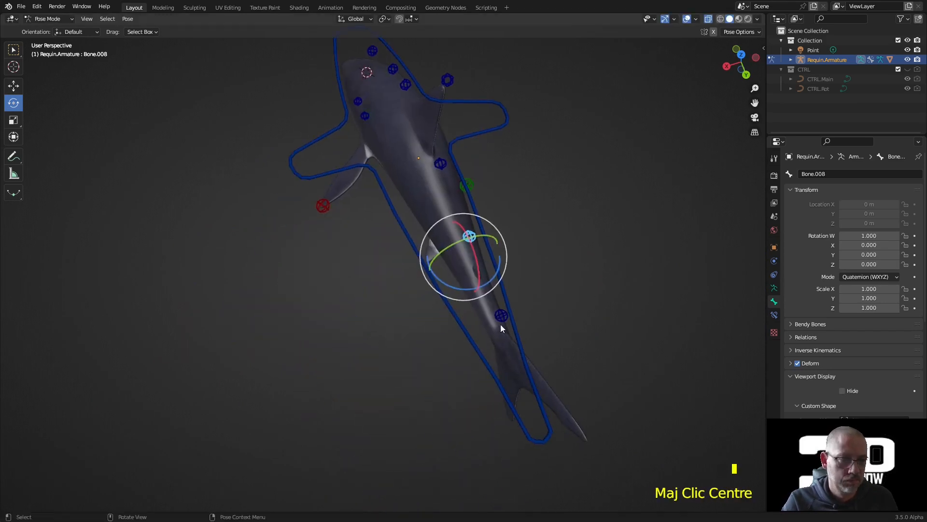
{"action": "left_click_drag", "start_coordinate": [462, 285], "coordinate": [503, 276]}
{"action": "middle_click_drag", "start_coordinate": [502, 276], "coordinate": [450, 216]}
{"action": "key", "text": "r"}
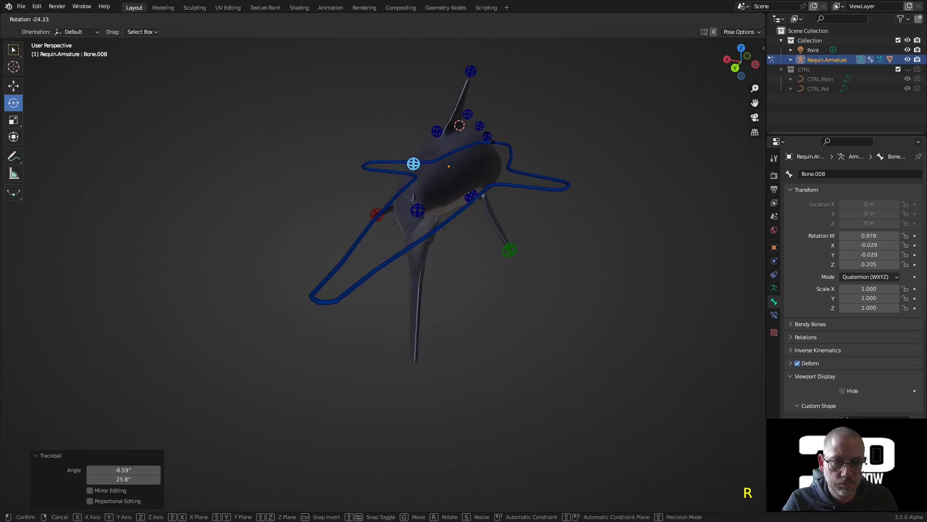
{"action": "left_click", "coordinate": [501, 161]}
Rotate the Bone.010 tail control 23.9° in the view, 24.9° around the global Y axis, and 9.16° from behind.
{"action": "left_click", "coordinate": [416, 213]}
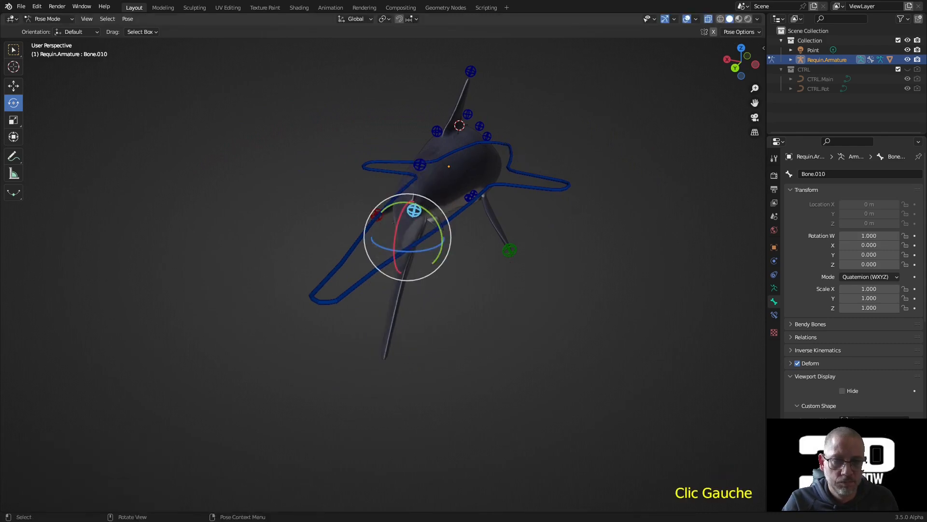
{"action": "key", "text": "r"}
{"action": "left_click", "coordinate": [454, 270]}
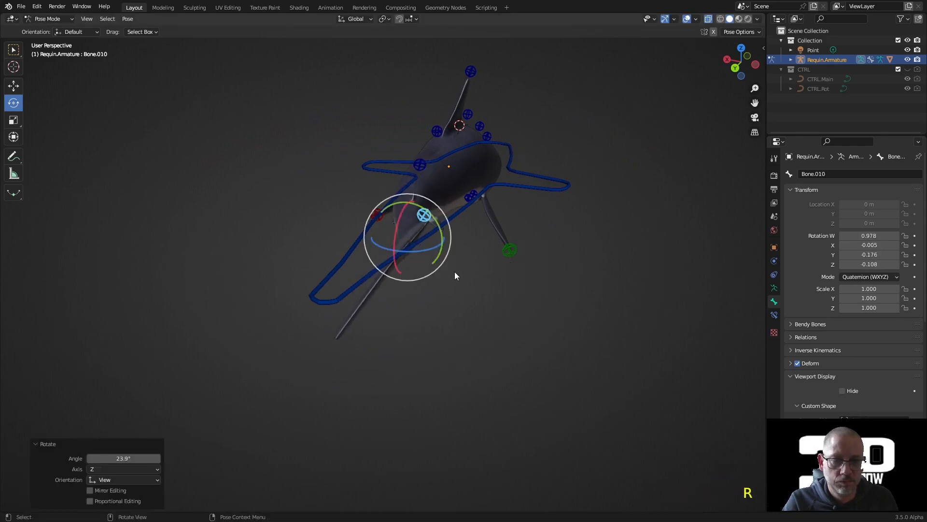
{"action": "left_click_drag", "start_coordinate": [428, 216], "coordinate": [425, 213]}
{"action": "middle_click_drag", "start_coordinate": [486, 250], "coordinate": [514, 230]}
{"action": "key", "text": "r"}
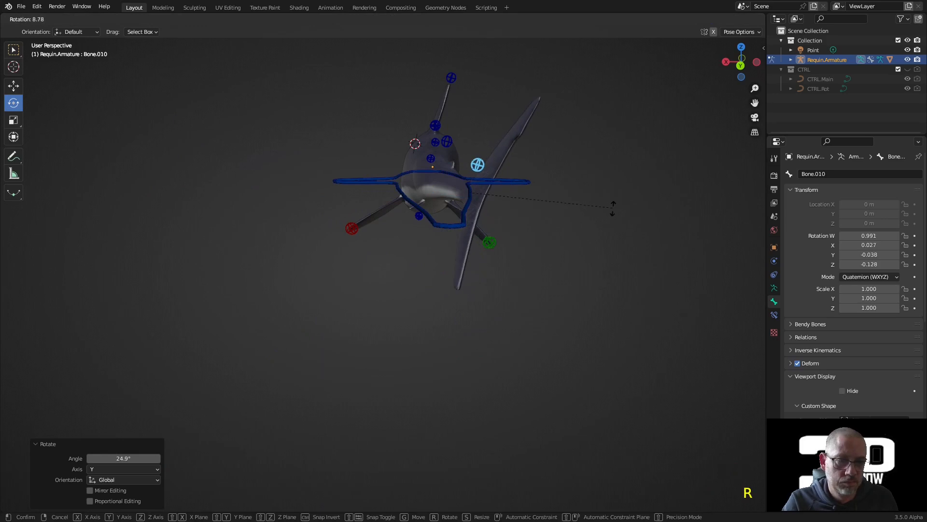
{"action": "left_click", "coordinate": [612, 207]}
Rotate the Bone.010 control by about -32.6° from above to bend the tail fin sideways.
{"action": "middle_click_drag", "start_coordinate": [603, 211], "coordinate": [457, 317]}
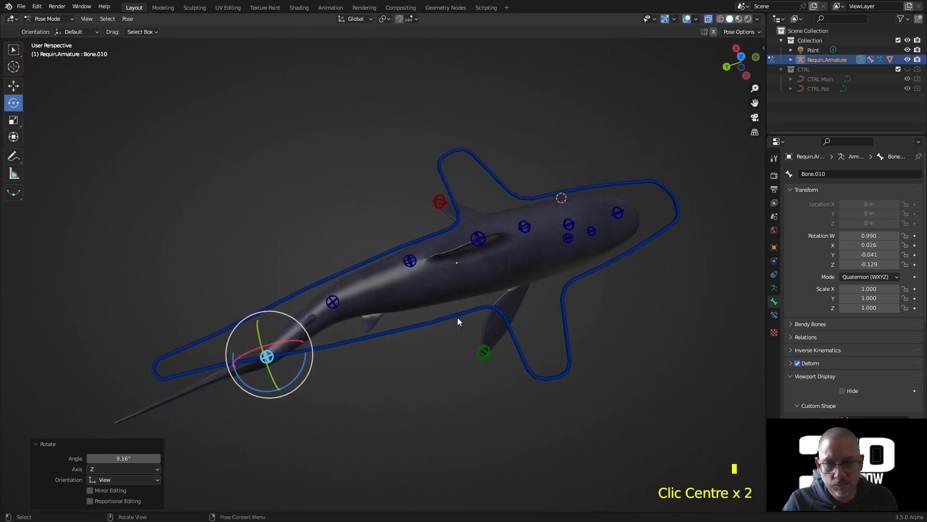
{"action": "key", "text": "r"}
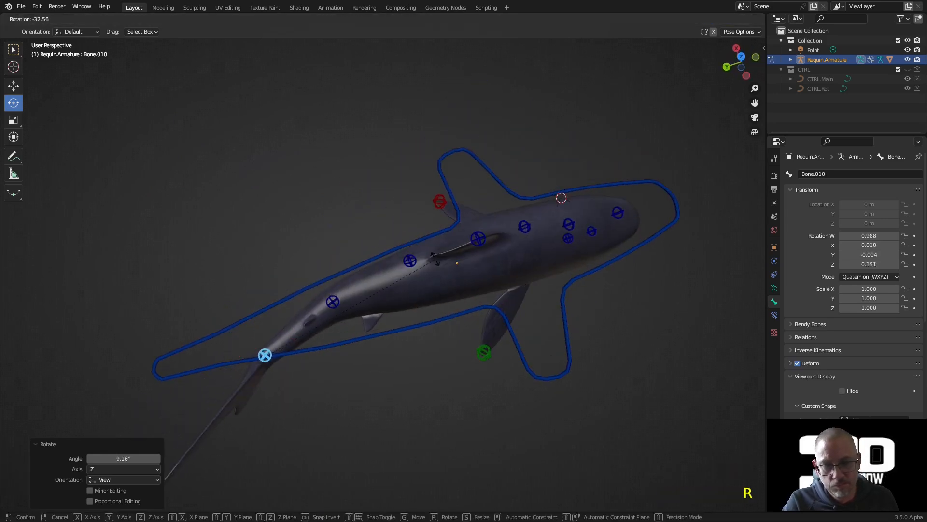
{"action": "left_click", "coordinate": [440, 263]}
Rotate the Bone.003 control above the shark's back slightly to adjust the front of the body.
{"action": "middle_click_drag", "start_coordinate": [439, 263], "coordinate": [386, 263]}
{"action": "middle_click_drag", "start_coordinate": [386, 263], "coordinate": [519, 370], "text": "shift"}
{"action": "middle_click_drag", "start_coordinate": [519, 370], "coordinate": [455, 333]}
{"action": "middle_click_drag", "start_coordinate": [456, 333], "coordinate": [507, 345], "text": "shift"}
{"action": "scroll", "coordinate": [412, 355], "scroll_direction": "up", "scroll_amount": 3}
{"action": "middle_click_drag", "start_coordinate": [412, 355], "coordinate": [404, 366]}
{"action": "left_click", "coordinate": [285, 235]}
{"action": "middle_click_drag", "start_coordinate": [298, 237], "coordinate": [336, 242]}
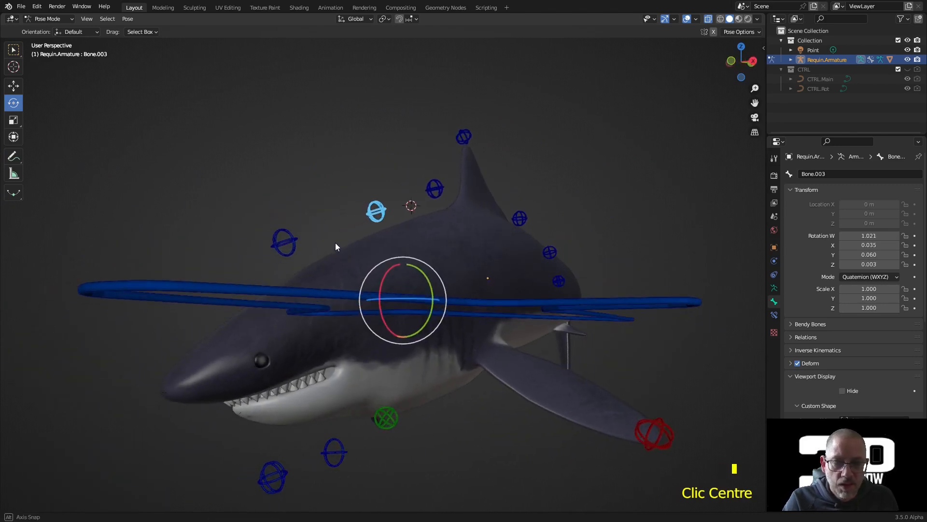
{"action": "mouse_move", "coordinate": [377, 264]}
{"action": "left_mouse_down"}
{"action": "mouse_move", "coordinate": [413, 265]}
{"action": "mouse_move", "coordinate": [372, 328]}
{"action": "mouse_move", "coordinate": [381, 333]}
{"action": "mouse_move", "coordinate": [386, 271]}
{"action": "mouse_move", "coordinate": [369, 254]}
{"action": "mouse_move", "coordinate": [390, 267]}
{"action": "left_mouse_up"}
{"action": "middle_click_drag", "start_coordinate": [390, 267], "coordinate": [409, 262]}
Rotate the Bone.002 control in front of the dorsal fin 5.54° from the side view.
{"action": "left_click", "coordinate": [369, 189]}
{"action": "middle_click_drag", "start_coordinate": [369, 190], "coordinate": [434, 230]}
{"action": "key", "text": "r"}
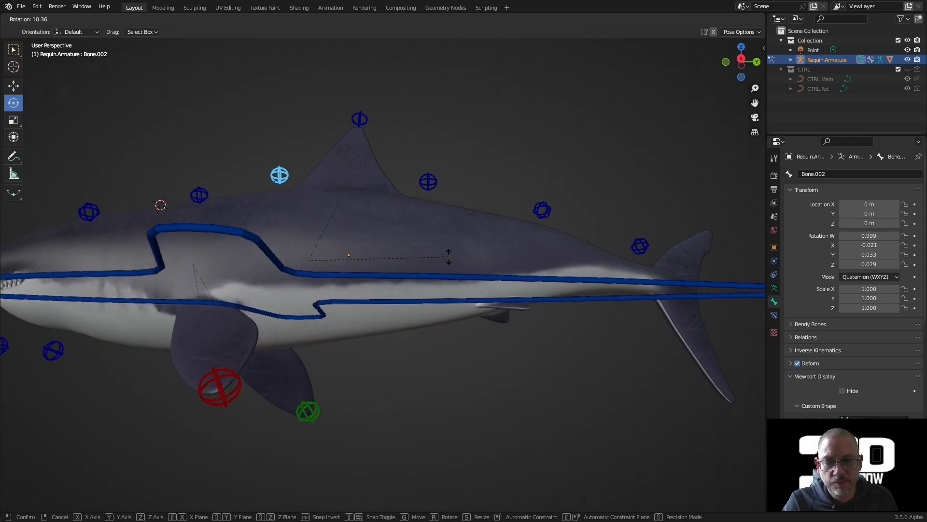
{"action": "left_click", "coordinate": [444, 249]}
{"action": "middle_click_drag", "start_coordinate": [443, 249], "coordinate": [483, 277]}
Rotate the Bone.006 jaw-tip control slightly from the front view.
{"action": "middle_click_drag", "start_coordinate": [352, 331], "coordinate": [384, 321]}
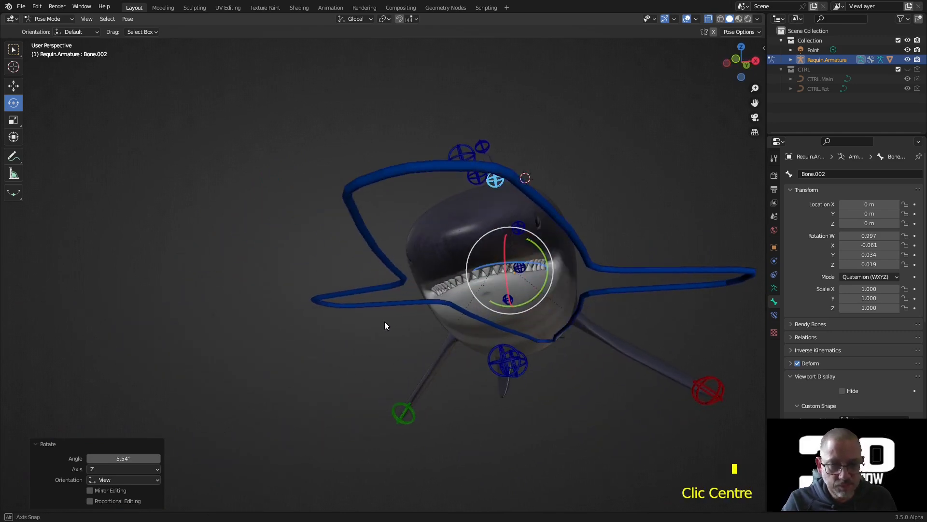
{"action": "left_click", "coordinate": [499, 356]}
{"action": "key", "text": "r"}
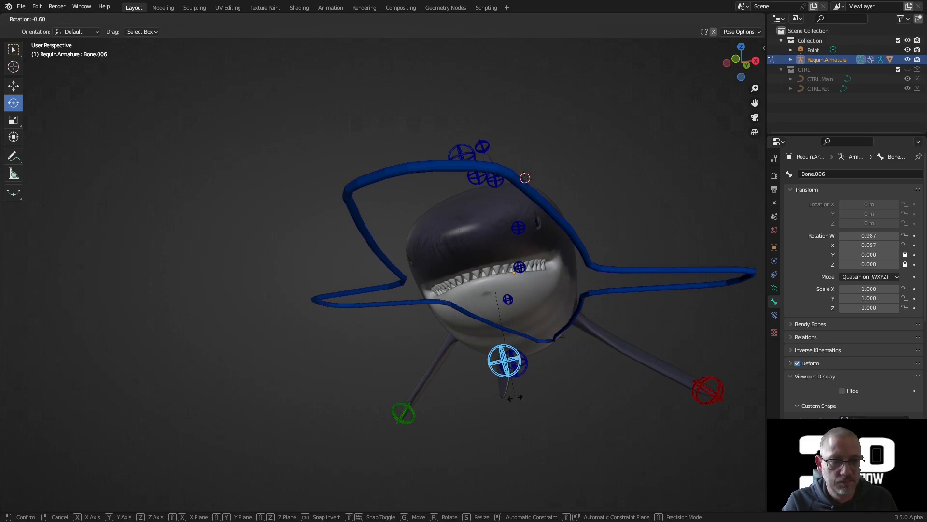
{"action": "left_click", "coordinate": [500, 416]}
{"action": "middle_click_drag", "start_coordinate": [500, 415], "coordinate": [414, 420]}
{"action": "middle_click_drag", "start_coordinate": [238, 400], "coordinate": [410, 320]}
Rotate the Bone.005 jaw control 5.95° from the side, turn it partly back, and rotate it another 14° to raise the jaw.
{"action": "left_click", "coordinate": [394, 294]}
{"action": "left_click_drag", "start_coordinate": [363, 293], "coordinate": [296, 339]}
{"action": "key", "text": "r"}
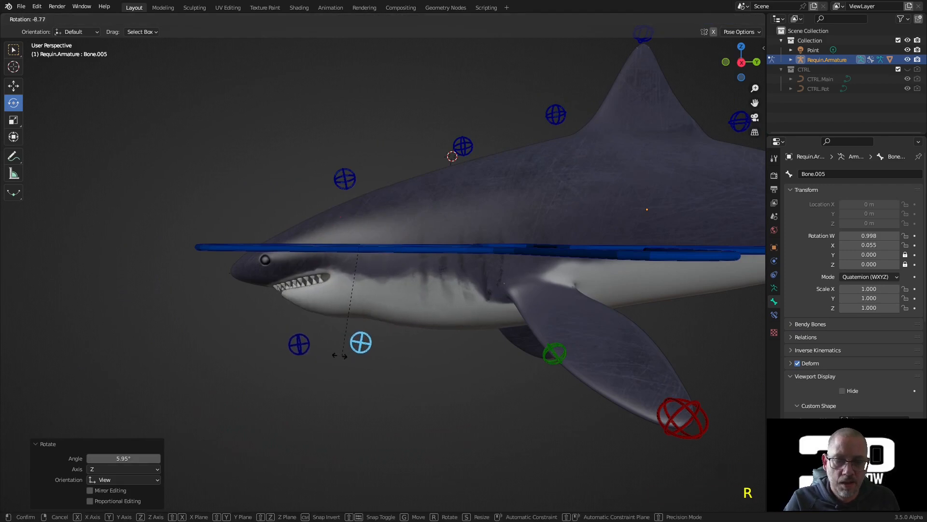
{"action": "left_click", "coordinate": [358, 354]}
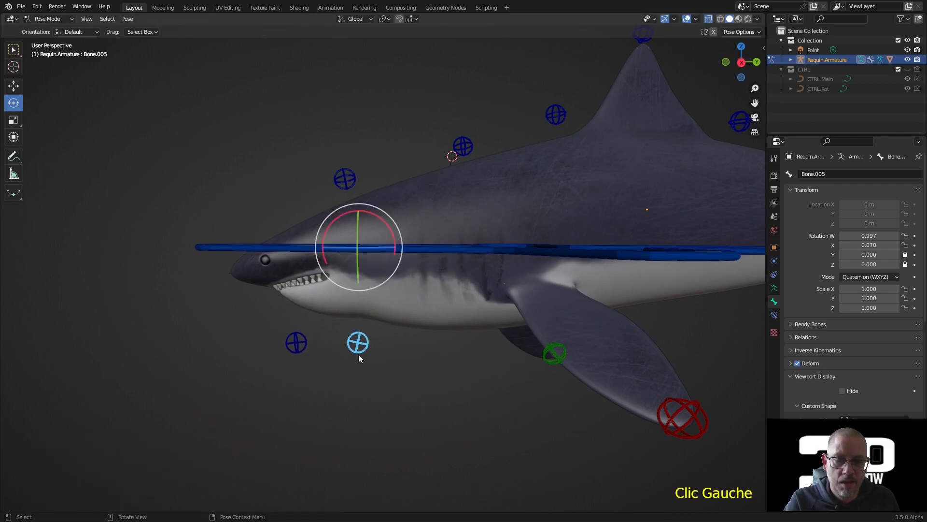
{"action": "key", "text": "r"}
{"action": "left_click", "coordinate": [332, 356]}
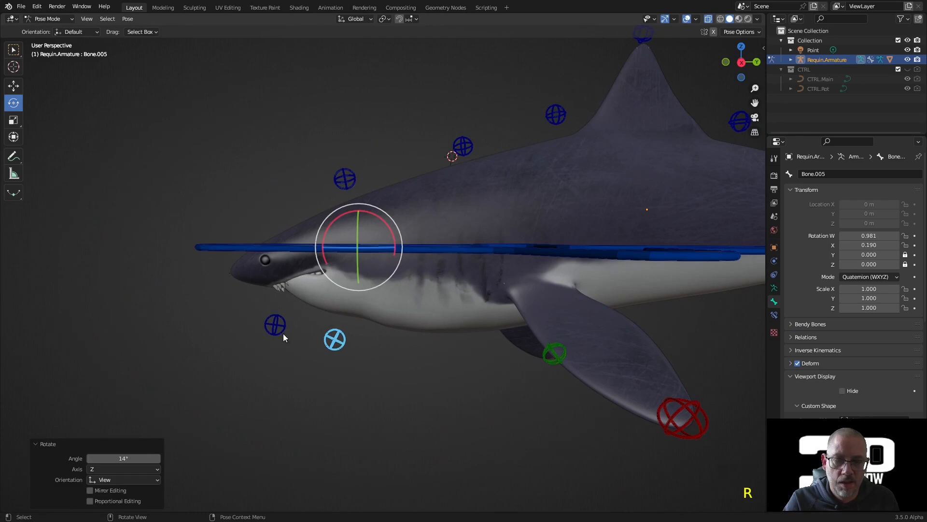
Rotate the Bone.006 jaw-tip control by about -18.5° and the Bone.005 jaw control by about 11° from the side.
{"action": "left_click", "coordinate": [282, 332]}
{"action": "key", "text": "r"}
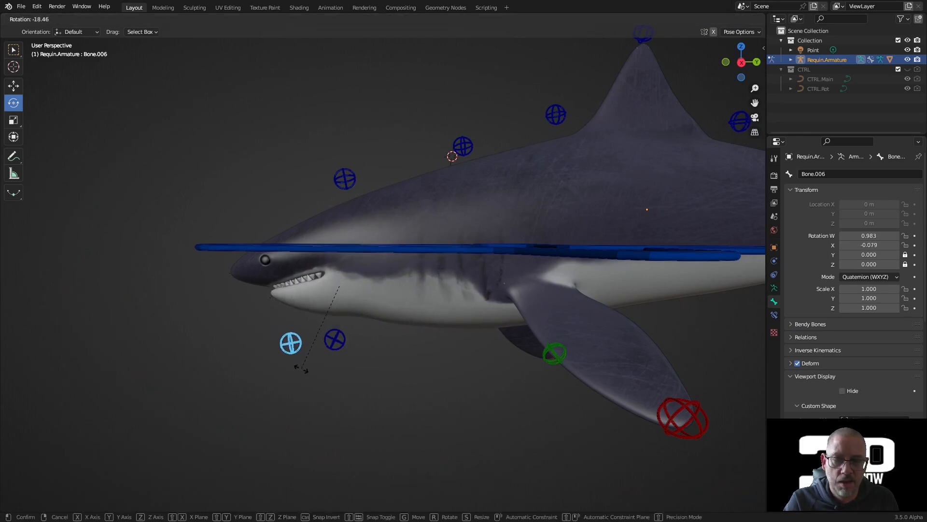
{"action": "left_click", "coordinate": [300, 367]}
{"action": "left_click", "coordinate": [340, 340]}
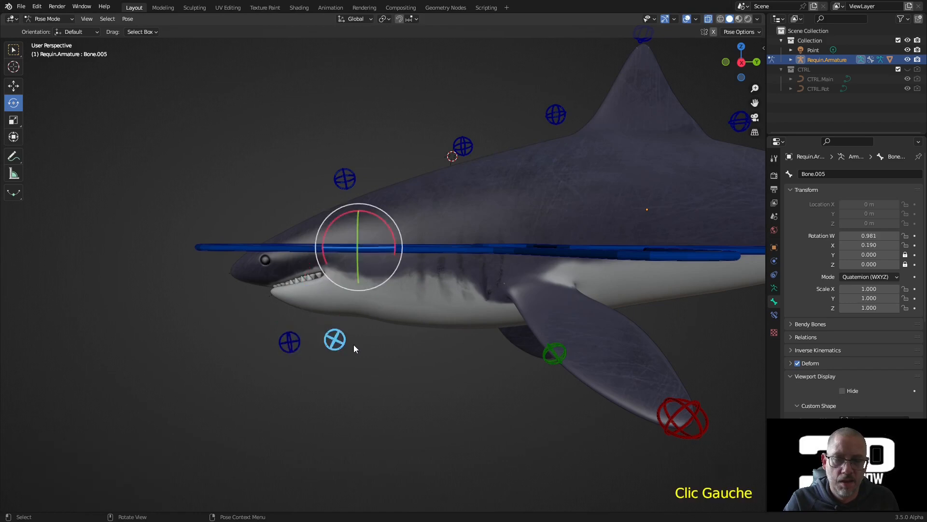
{"action": "key", "text": "r"}
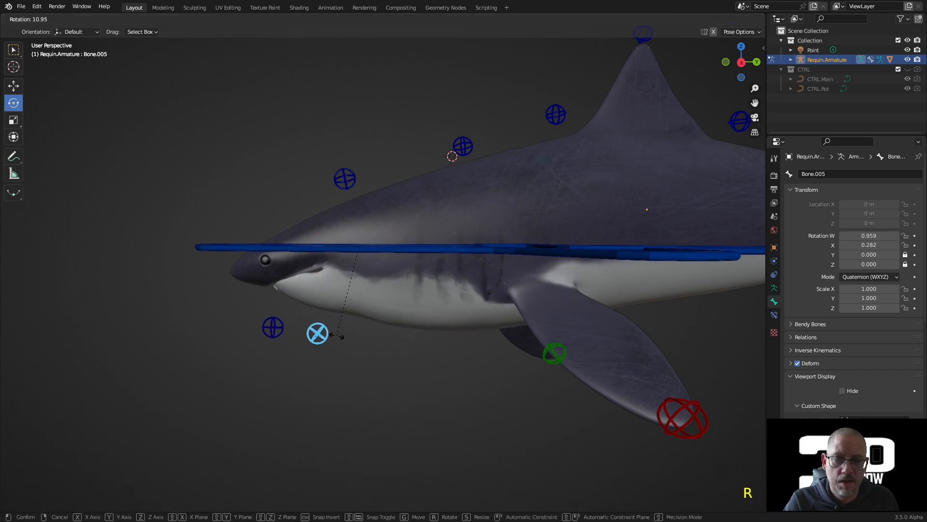
{"action": "left_click", "coordinate": [337, 336]}
Rotate the Bone.006 jaw-tip control by about -12.5° from the side, and rotate it again to open the mouth.
{"action": "left_click", "coordinate": [284, 332]}
{"action": "key", "text": "r"}
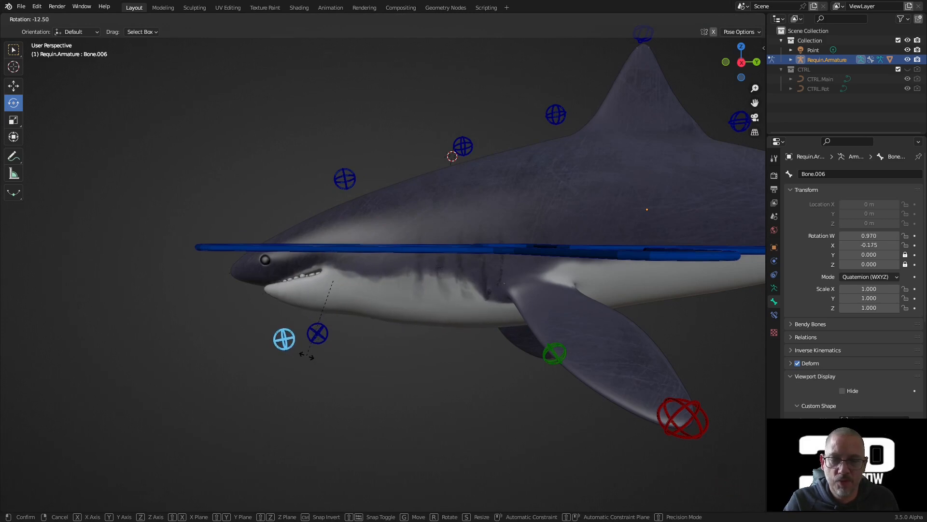
{"action": "left_click", "coordinate": [309, 355]}
{"action": "mouse_move", "coordinate": [317, 352]}
{"action": "middle_mouse_down"}
{"action": "mouse_move", "coordinate": [419, 343]}
{"action": "mouse_move", "coordinate": [332, 346]}
{"action": "middle_mouse_up"}
{"action": "key", "text": "r"}
{"action": "left_click", "coordinate": [366, 358]}
Rotate the Bone.005 jaw control in two passes from the side to adjust the base of the lower jaw.
{"action": "left_click", "coordinate": [338, 309]}
{"action": "key", "text": "r"}
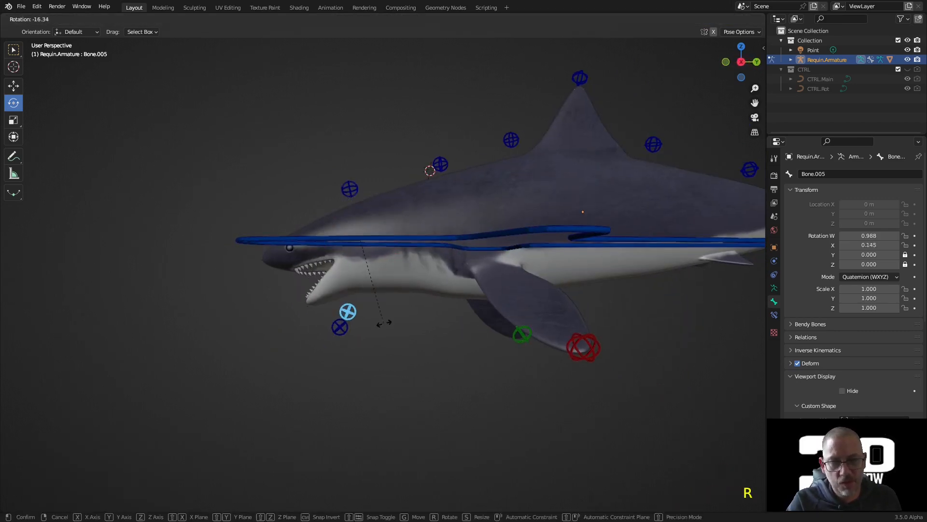
{"action": "left_click", "coordinate": [352, 327]}
{"action": "key", "text": "r"}
{"action": "left_click", "coordinate": [363, 325]}
Rotate the Bone.006 jaw-tip control from the side to open the mouth wide.
{"action": "left_click", "coordinate": [336, 328]}
{"action": "key", "text": "r"}
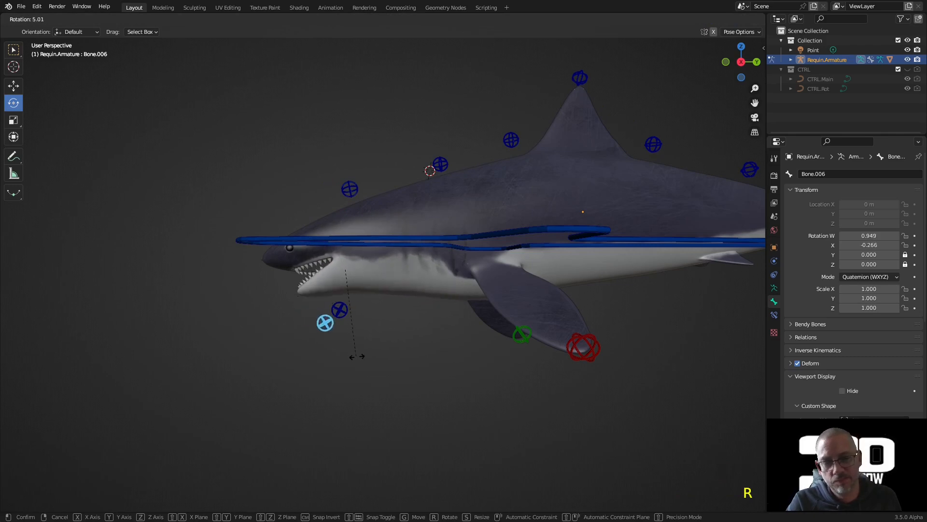
{"action": "left_click", "coordinate": [423, 366]}
Rotate the Bone.004 head control 26.8° from the side to raise the snout, and tilt it further from the front.
{"action": "left_click", "coordinate": [352, 187]}
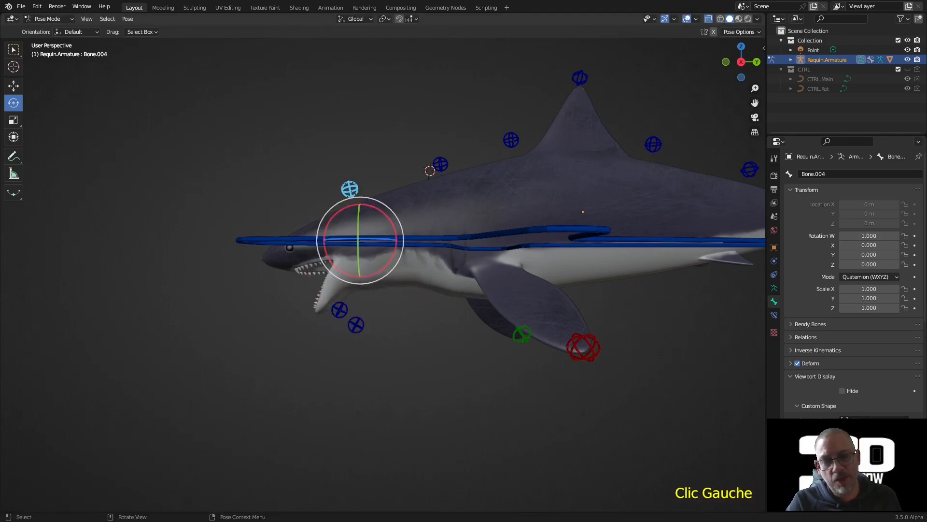
{"action": "key", "text": "r"}
{"action": "left_click", "coordinate": [425, 209]}
{"action": "middle_click_drag", "start_coordinate": [425, 209], "coordinate": [524, 240]}
{"action": "key", "text": "r"}
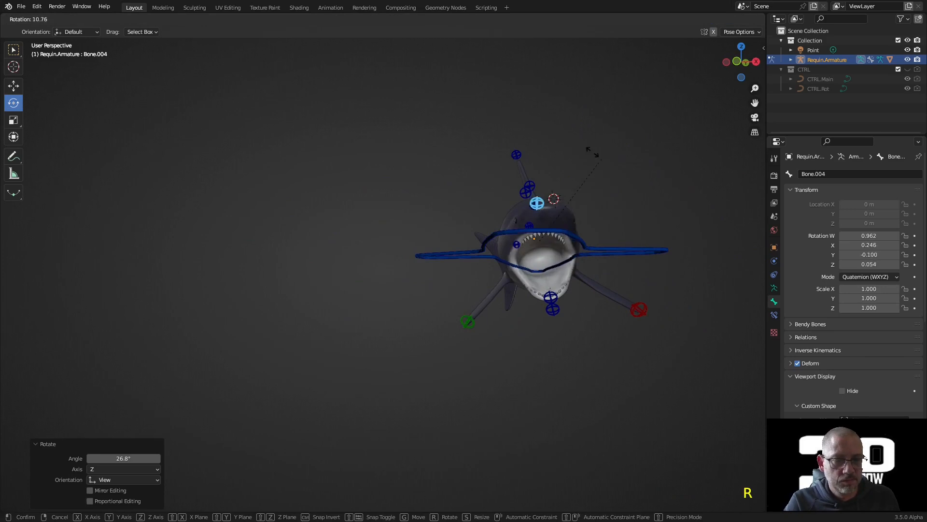
{"action": "left_click", "coordinate": [584, 180]}
Examine the open mouth, the teeth and the lower-jaw deformation up close.
{"action": "middle_click_drag", "start_coordinate": [596, 179], "coordinate": [526, 179]}
{"action": "left_click", "coordinate": [371, 133]}
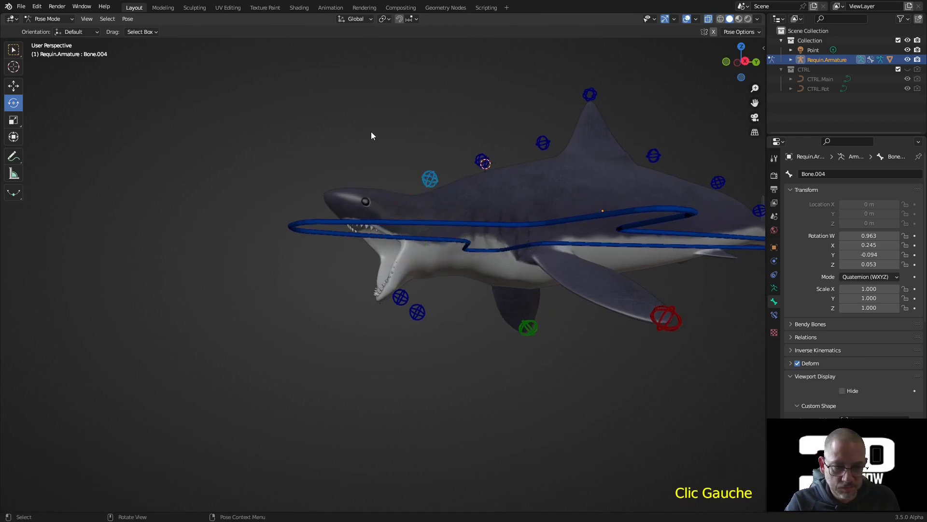
{"action": "scroll", "coordinate": [383, 135], "scroll_direction": "up", "scroll_amount": 2}
{"action": "mouse_move", "coordinate": [418, 136]}
{"action": "middle_mouse_down"}
{"action": "mouse_move", "coordinate": [447, 132]}
{"action": "mouse_move", "coordinate": [459, 149]}
{"action": "mouse_move", "coordinate": [431, 130]}
{"action": "middle_mouse_up"}
{"action": "scroll", "coordinate": [474, 250], "scroll_direction": "up", "scroll_amount": 2}
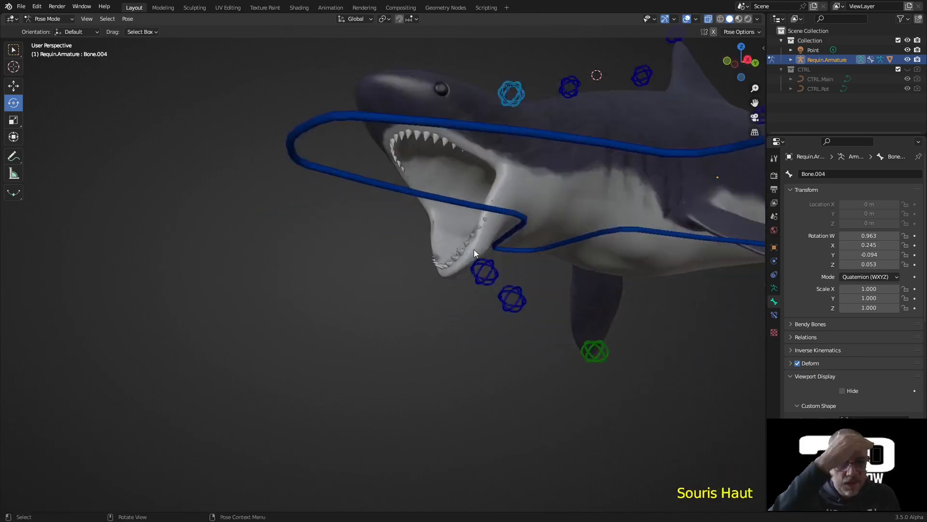
{"action": "scroll", "coordinate": [473, 249], "scroll_direction": "up", "scroll_amount": 1}
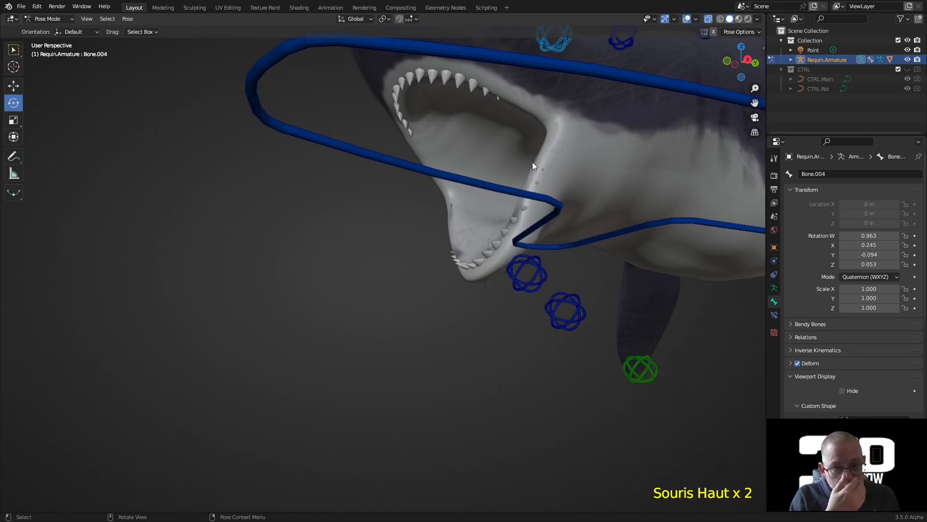
{"action": "middle_click_drag", "start_coordinate": [440, 200], "coordinate": [487, 208]}
{"action": "left_click", "coordinate": [465, 338]}
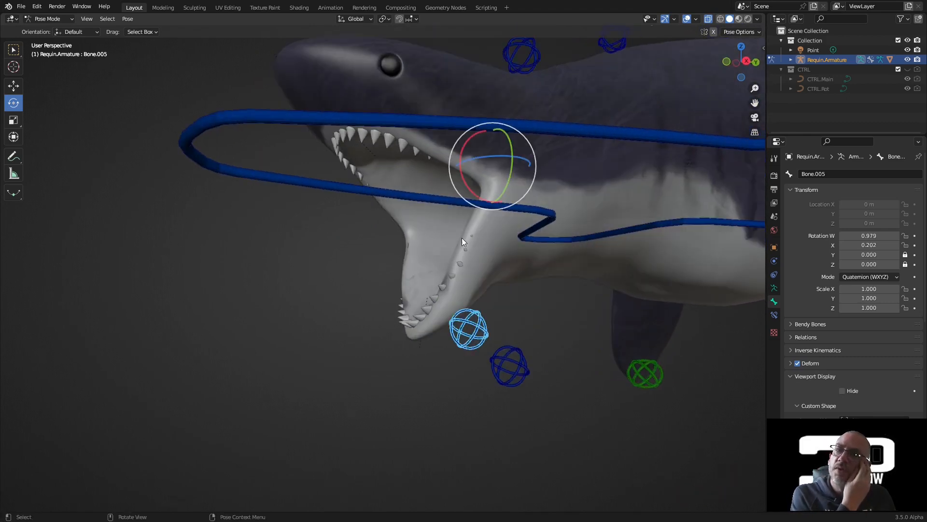
{"action": "scroll", "coordinate": [413, 345], "scroll_direction": "down", "scroll_amount": 2}
Rotate the main Bone control around the whole shark by -16.8° around the view axis.
{"action": "middle_click_drag", "start_coordinate": [403, 357], "coordinate": [499, 242]}
{"action": "left_click", "coordinate": [513, 231]}
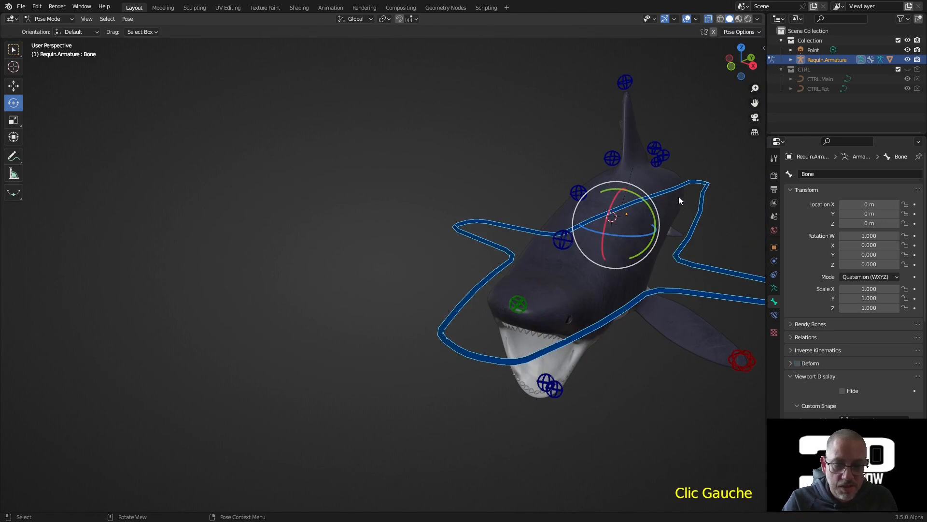
{"action": "key", "text": "r"}
{"action": "left_click", "coordinate": [680, 177]}
Switch the viewport to rendered shading and hide the overlays and gizmos.
{"action": "middle_click_drag", "start_coordinate": [680, 177], "coordinate": [655, 227]}
{"action": "scroll", "coordinate": [630, 207], "scroll_direction": "down", "scroll_amount": 2}
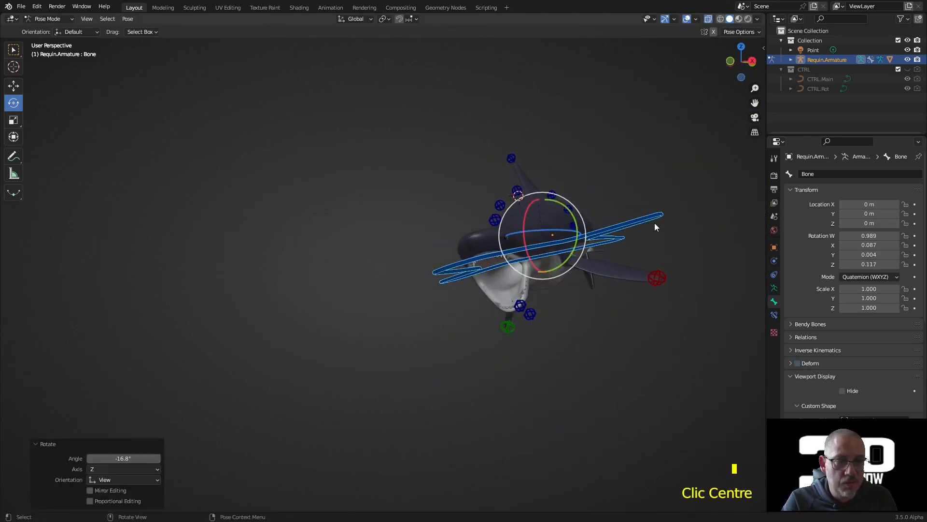
{"action": "left_click", "coordinate": [747, 21]}
{"action": "left_click", "coordinate": [674, 19]}
{"action": "left_click", "coordinate": [651, 20]}
{"action": "scroll", "coordinate": [560, 314], "scroll_direction": "up", "scroll_amount": 3}
{"action": "middle_click_drag", "start_coordinate": [612, 298], "coordinate": [486, 295], "text": "shift"}
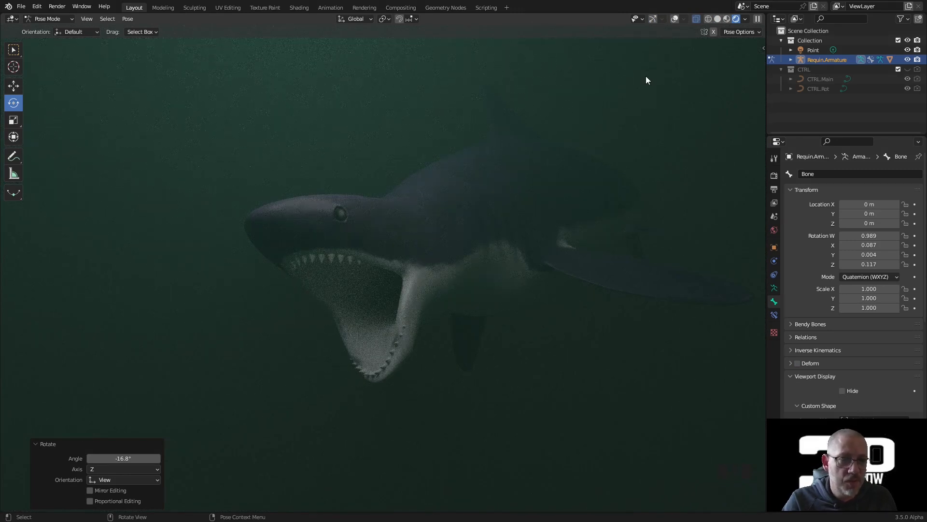
Show the overlays and rotate the Bone.006 jaw-tip control -56° around the global X axis to partly close the mouth.
{"action": "left_click", "coordinate": [674, 19]}
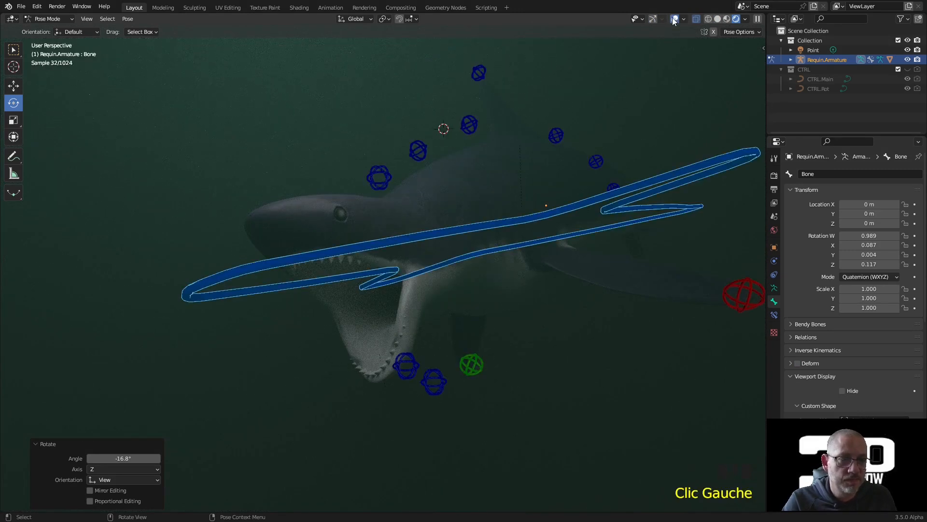
{"action": "left_click", "coordinate": [430, 384]}
{"action": "key", "text": "r"}
{"action": "key", "text": "x"}
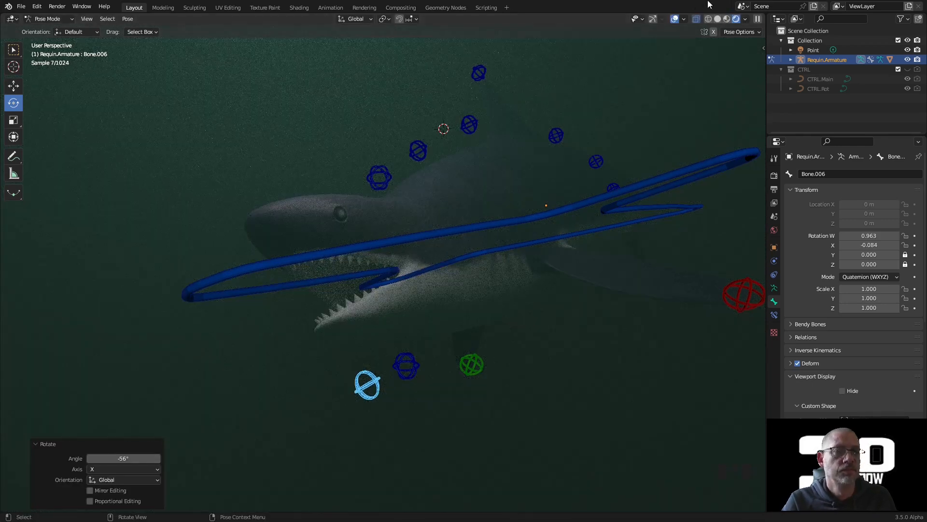
Hide the overlays again and view the rendered shark without its controls.
{"action": "left_click", "coordinate": [675, 19]}
{"action": "middle_click_drag", "start_coordinate": [580, 192], "coordinate": [413, 234], "text": "shift"}
{"action": "left_click", "coordinate": [285, 263]}
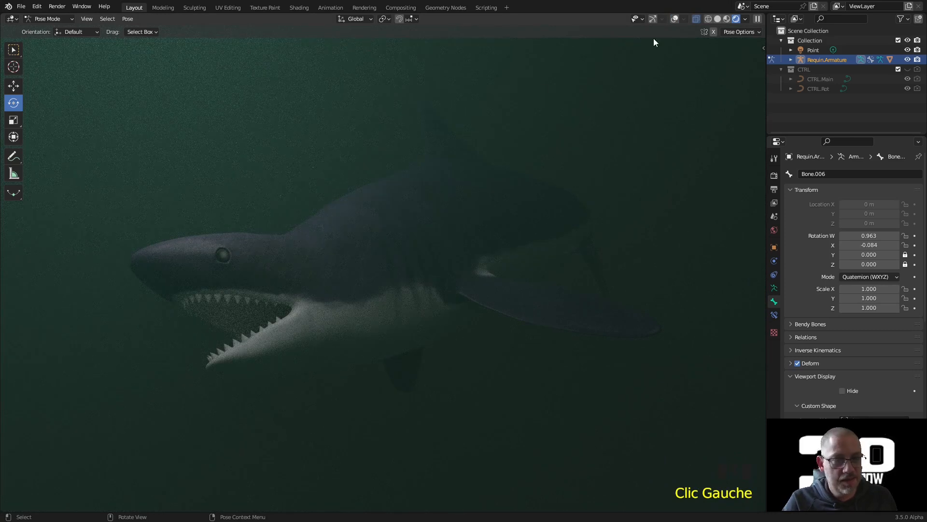
{"action": "triple_click", "coordinate": [653, 19]}
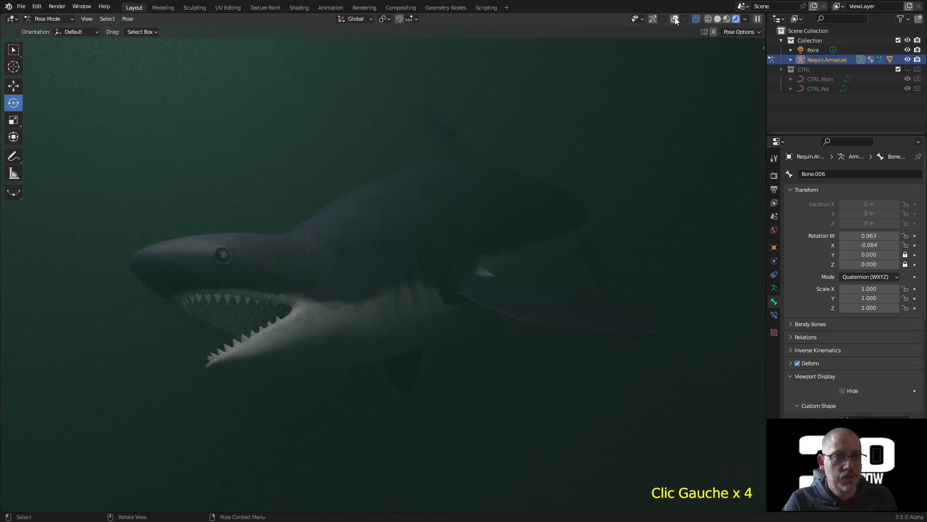
Show the overlays and try rotating the Bone.004 head control downward around the global X axis.
{"action": "left_click", "coordinate": [675, 18]}
{"action": "left_click", "coordinate": [315, 214]}
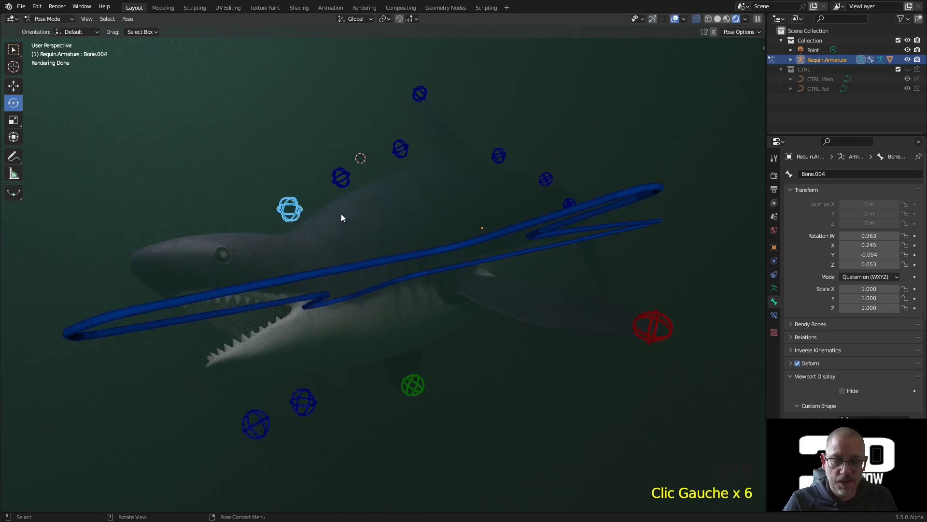
{"action": "key", "text": "r"}
{"action": "key", "text": "x"}
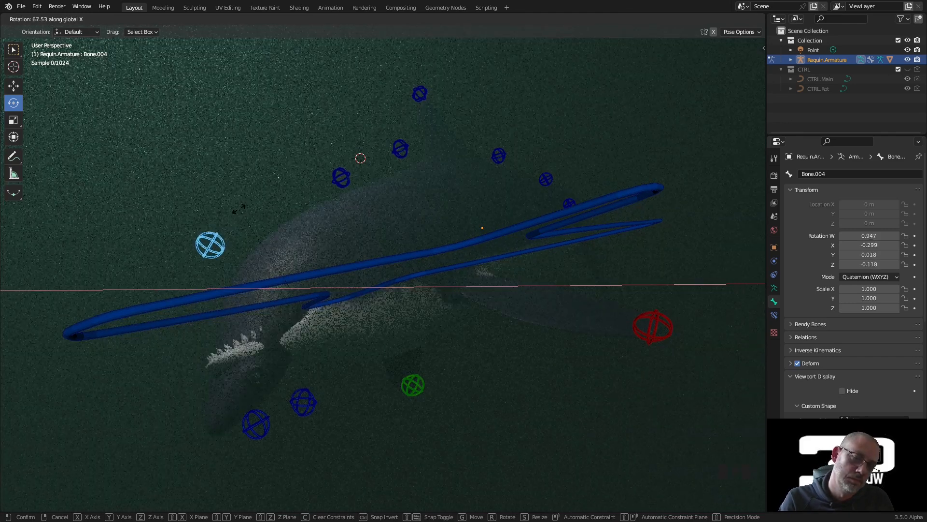
{"action": "right_click", "coordinate": [195, 232]}
Hide the overlays and display the rendered viewport full screen without interface, viewing the open-mouthed shark from a low front angle.
{"action": "middle_click_drag", "start_coordinate": [372, 243], "coordinate": [420, 244]}
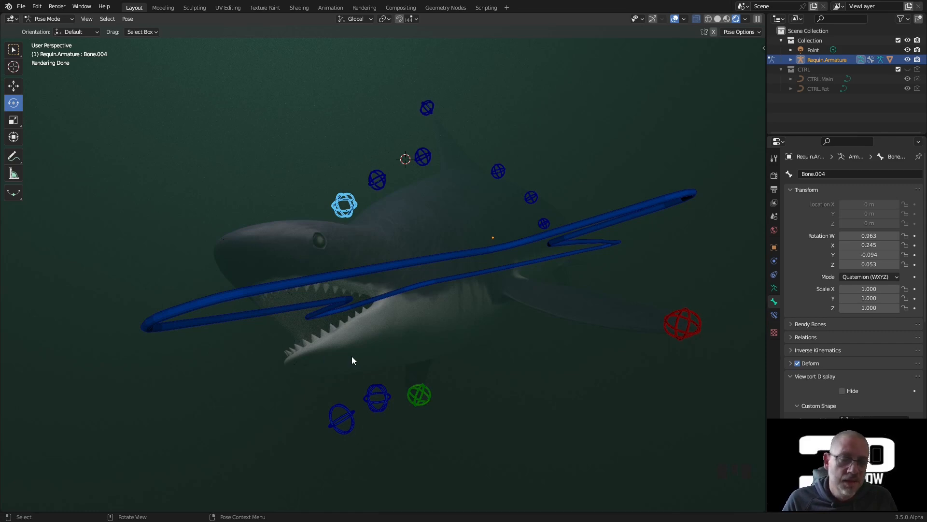
{"action": "middle_click_drag", "start_coordinate": [441, 329], "coordinate": [433, 332]}
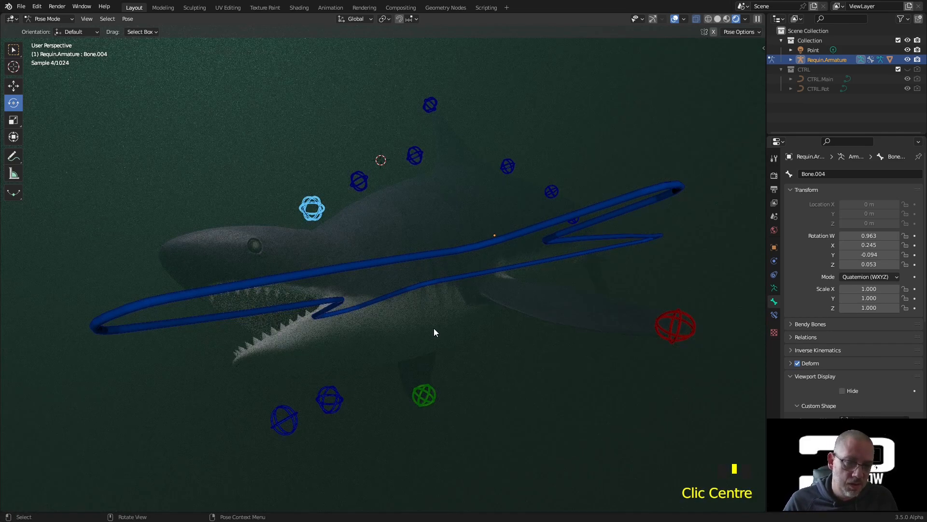
{"action": "scroll", "coordinate": [434, 332], "scroll_direction": "up", "scroll_amount": 3}
{"action": "scroll", "coordinate": [434, 331], "scroll_direction": "down", "scroll_amount": 3}
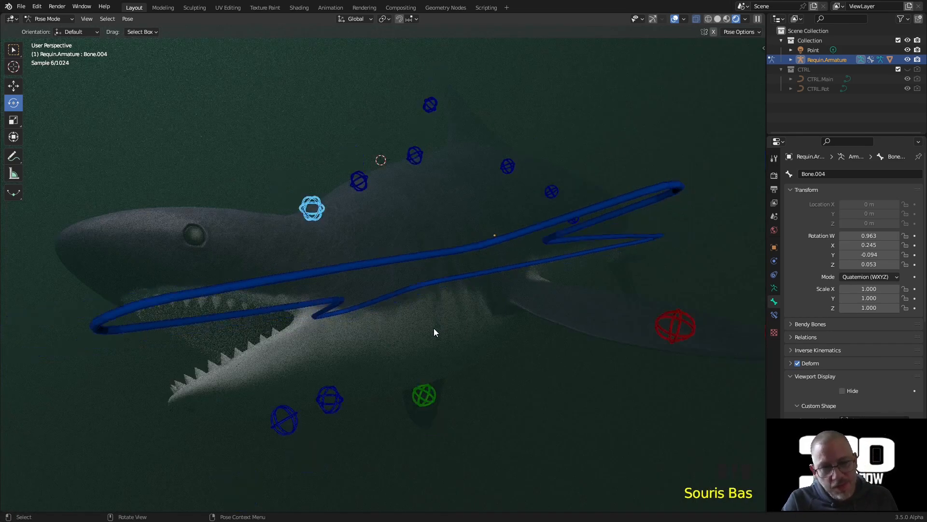
{"action": "mouse_move", "coordinate": [484, 328]}
{"action": "middle_mouse_down", "text": "shift"}
{"action": "mouse_move", "coordinate": [470, 325]}
{"action": "mouse_move", "coordinate": [483, 325]}
{"action": "middle_mouse_up", "text": "shift"}
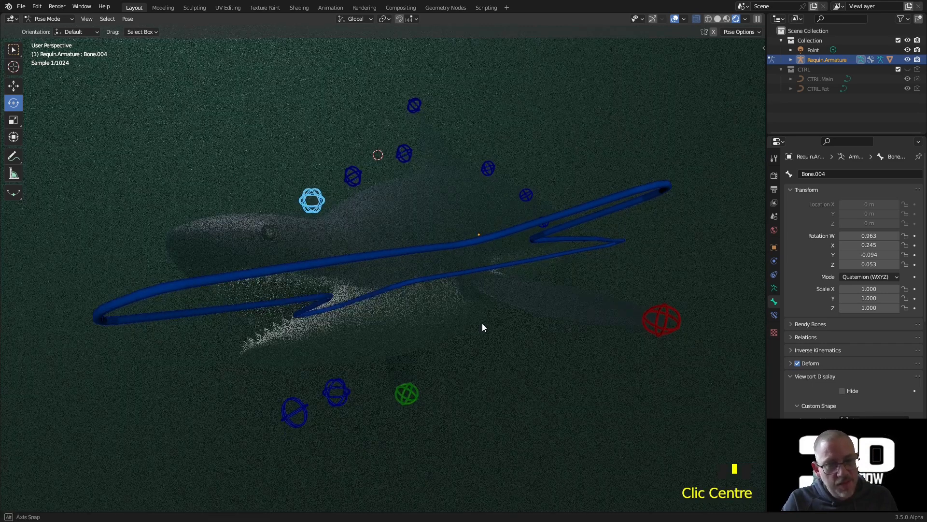
{"action": "left_click", "coordinate": [674, 18]}
{"action": "key", "text": "ctrl+alt+space"}
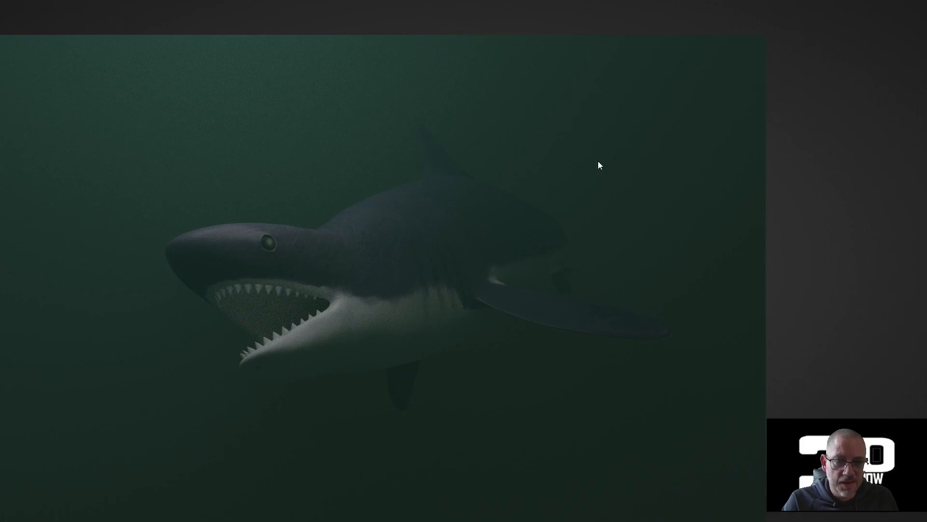
{"action": "middle_click_drag", "start_coordinate": [619, 231], "coordinate": [585, 270]}
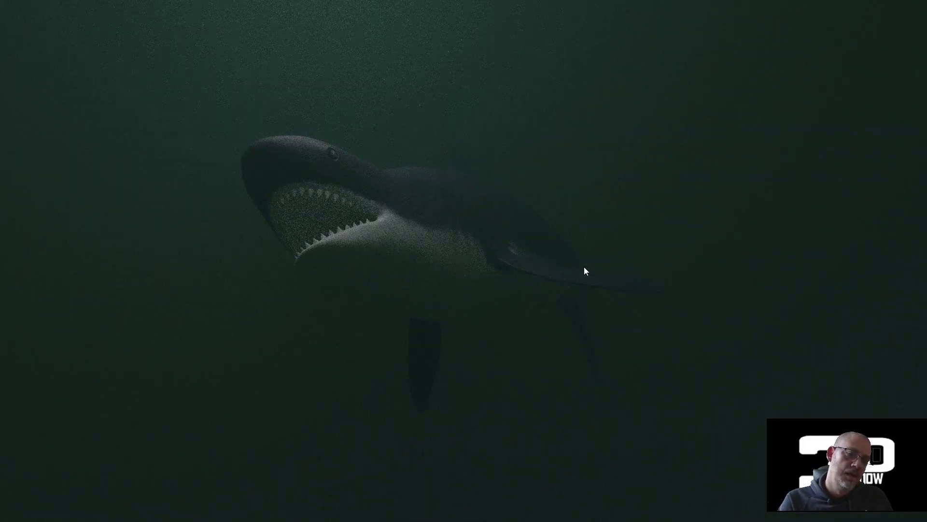